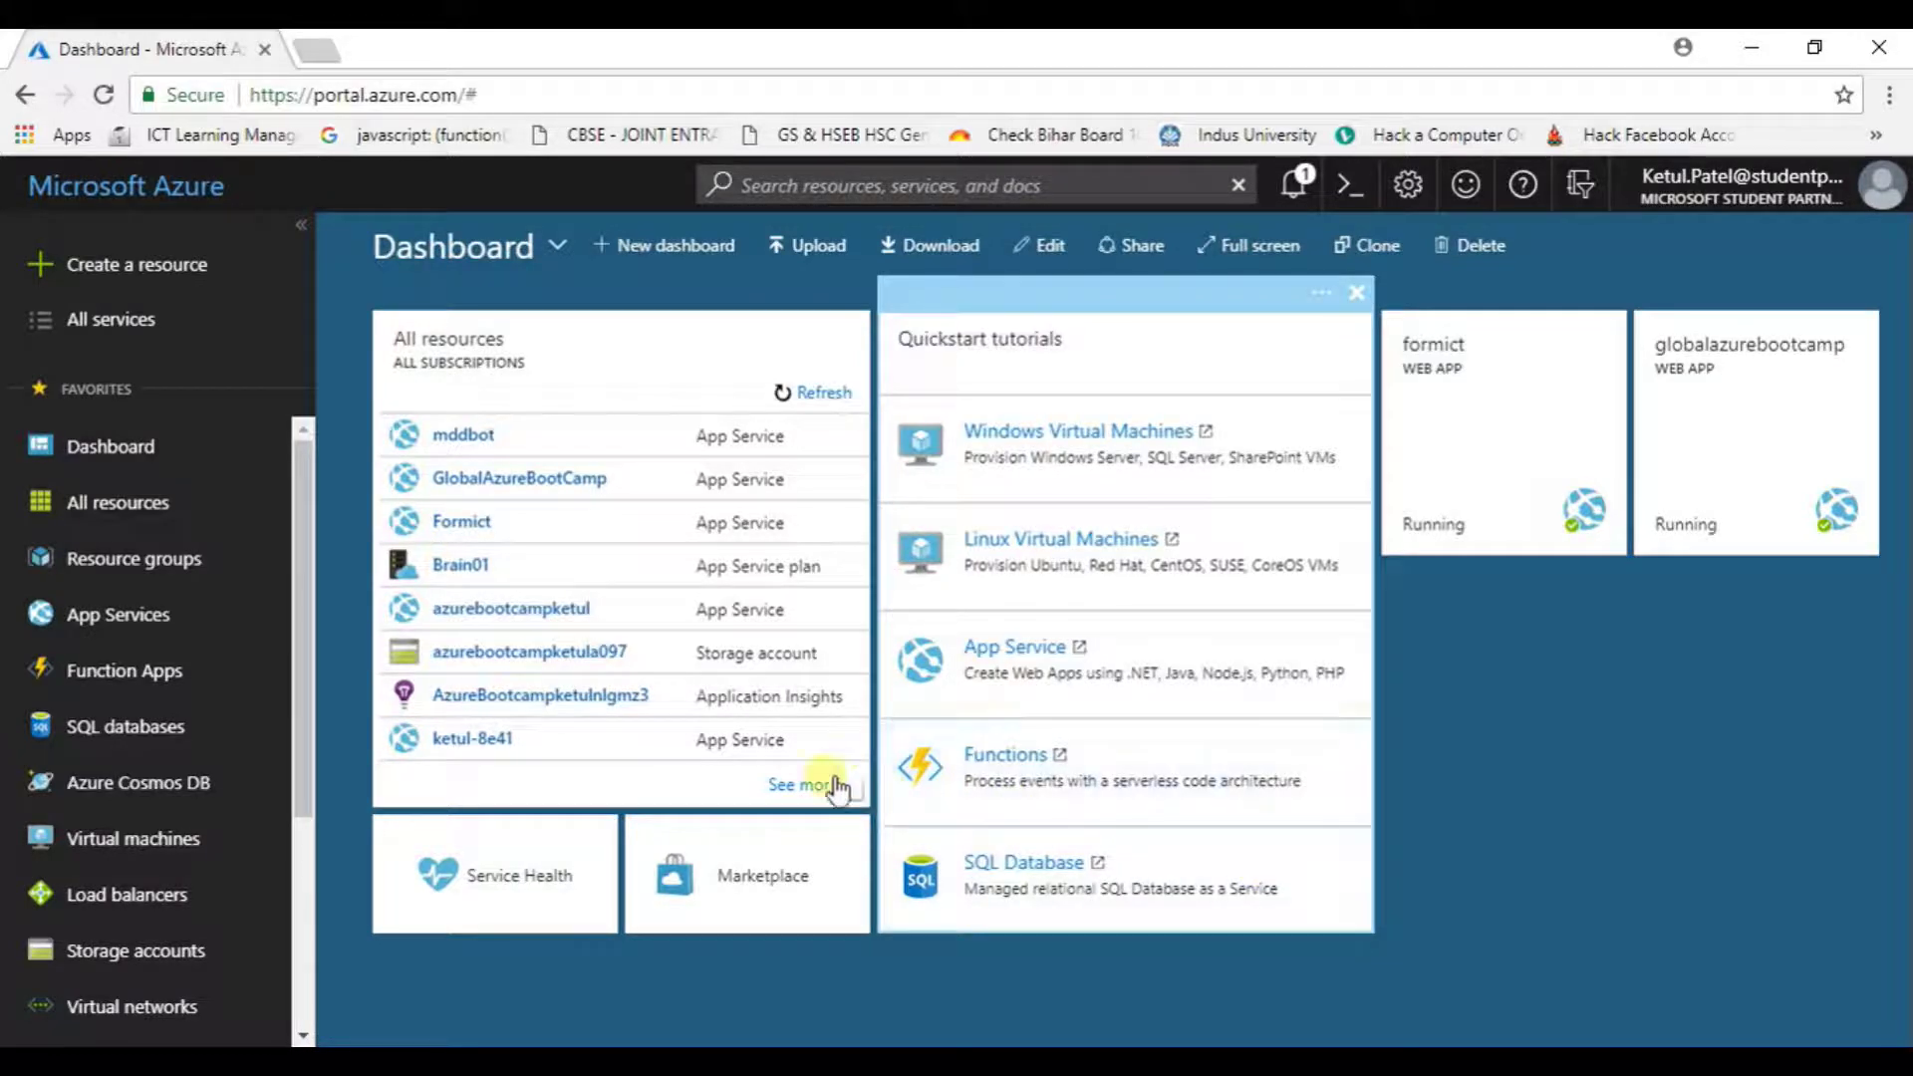
# Step: Start a Windows Server 2016 Datacenter VM from Create a resource under Compute
pyautogui.click(217, 270)
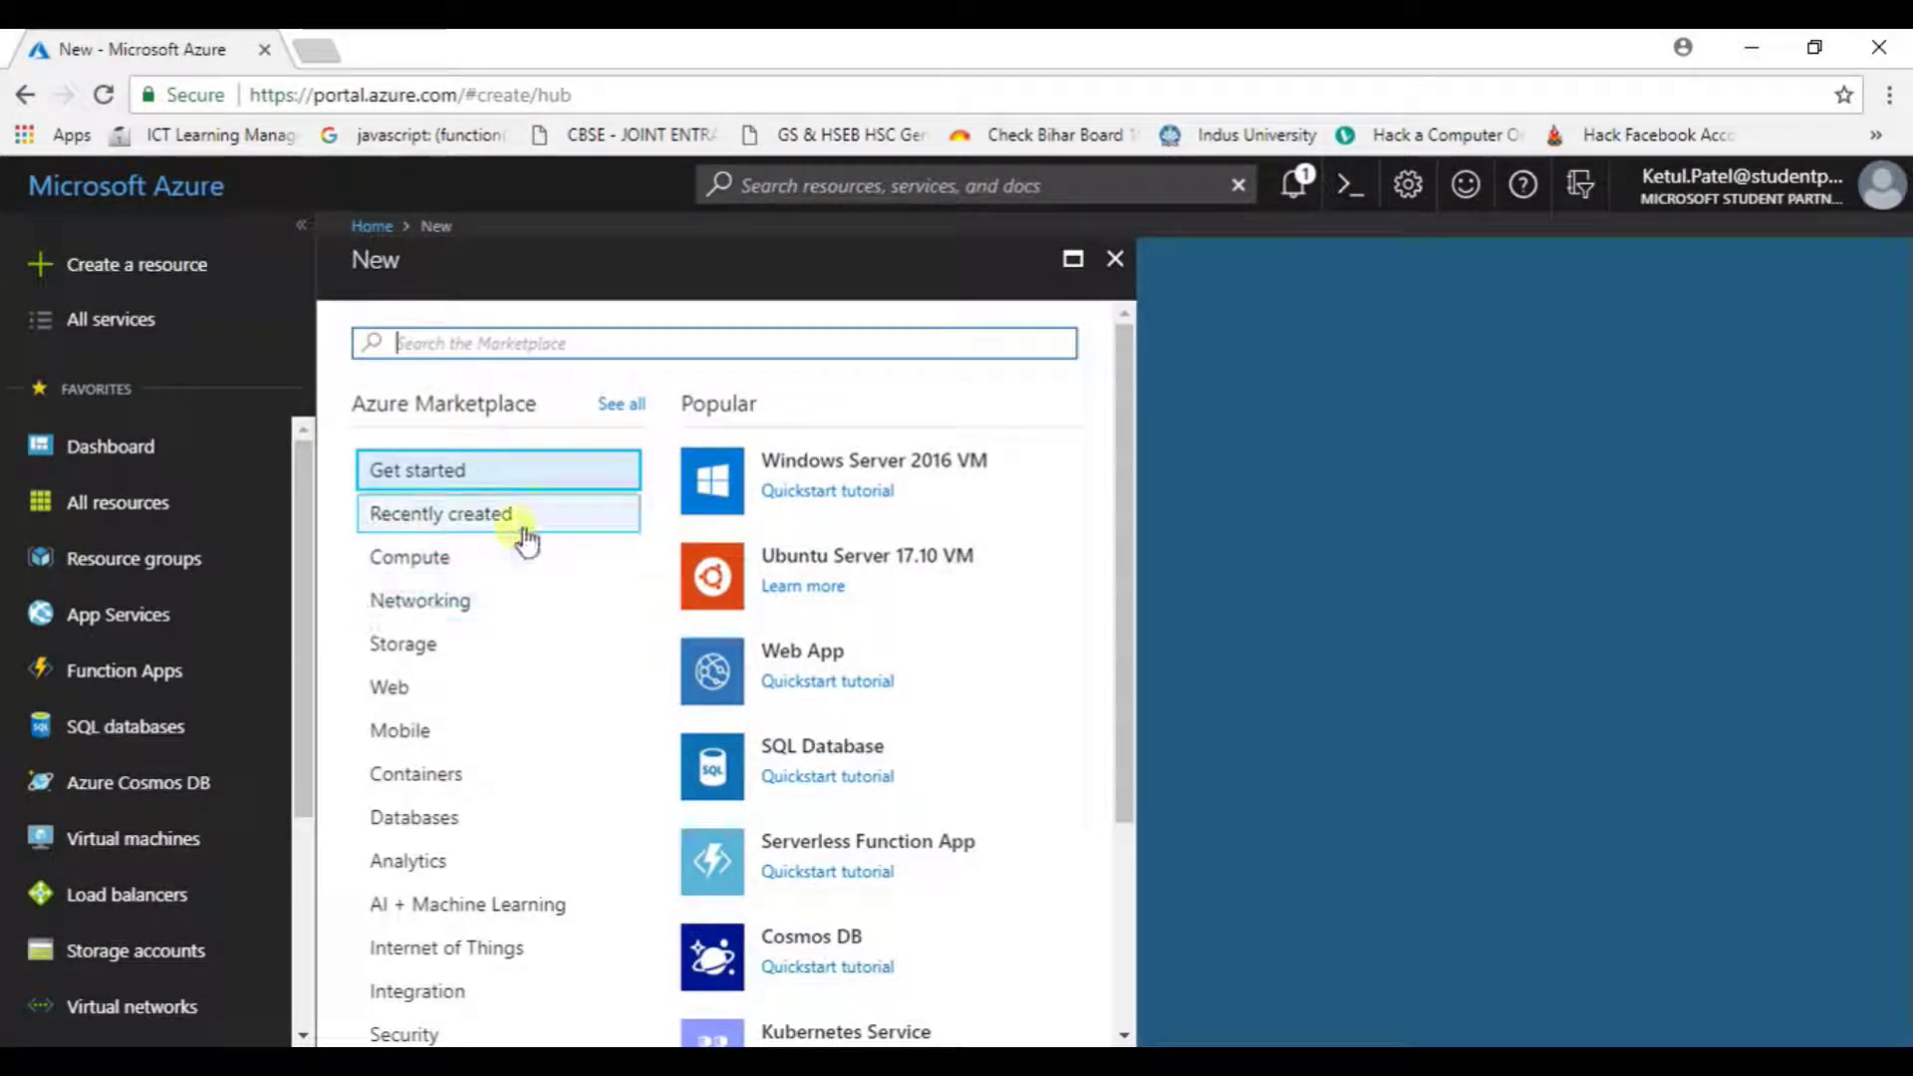
pyautogui.click(466, 566)
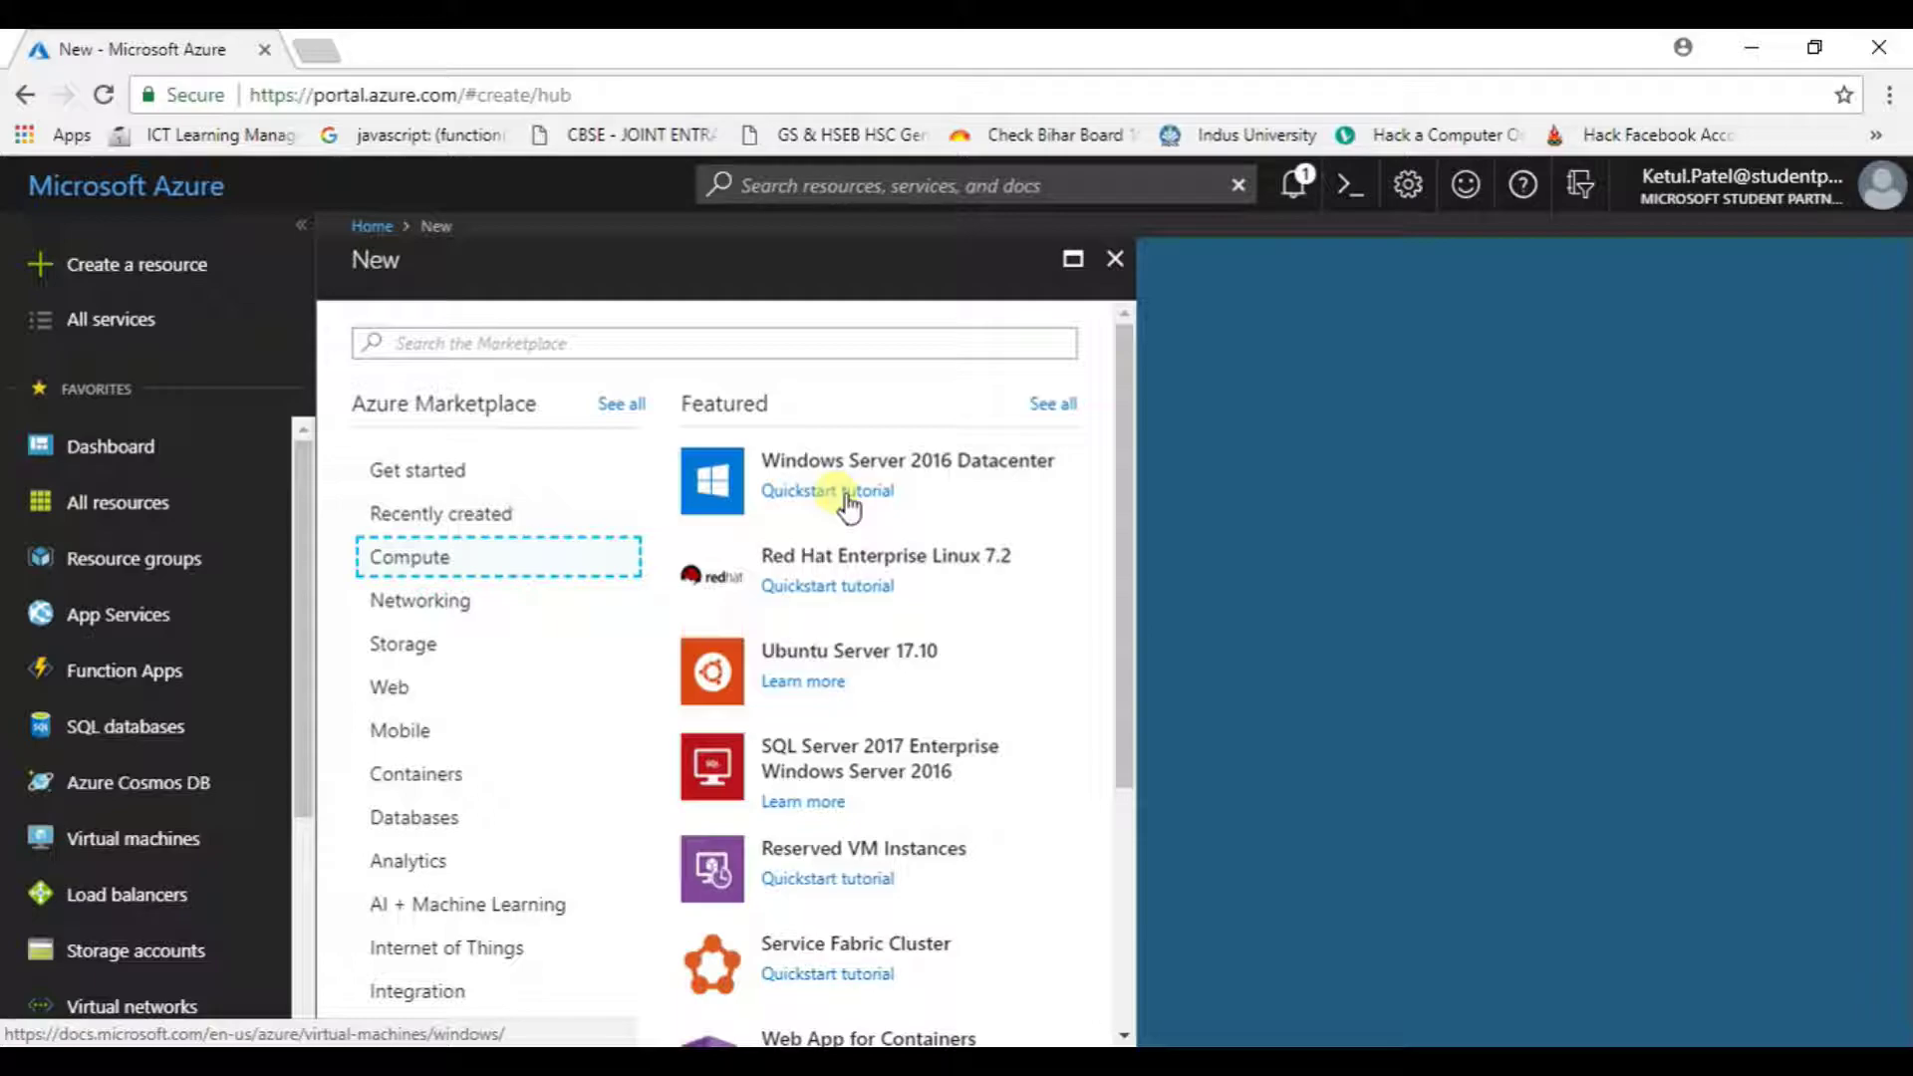
pyautogui.click(862, 472)
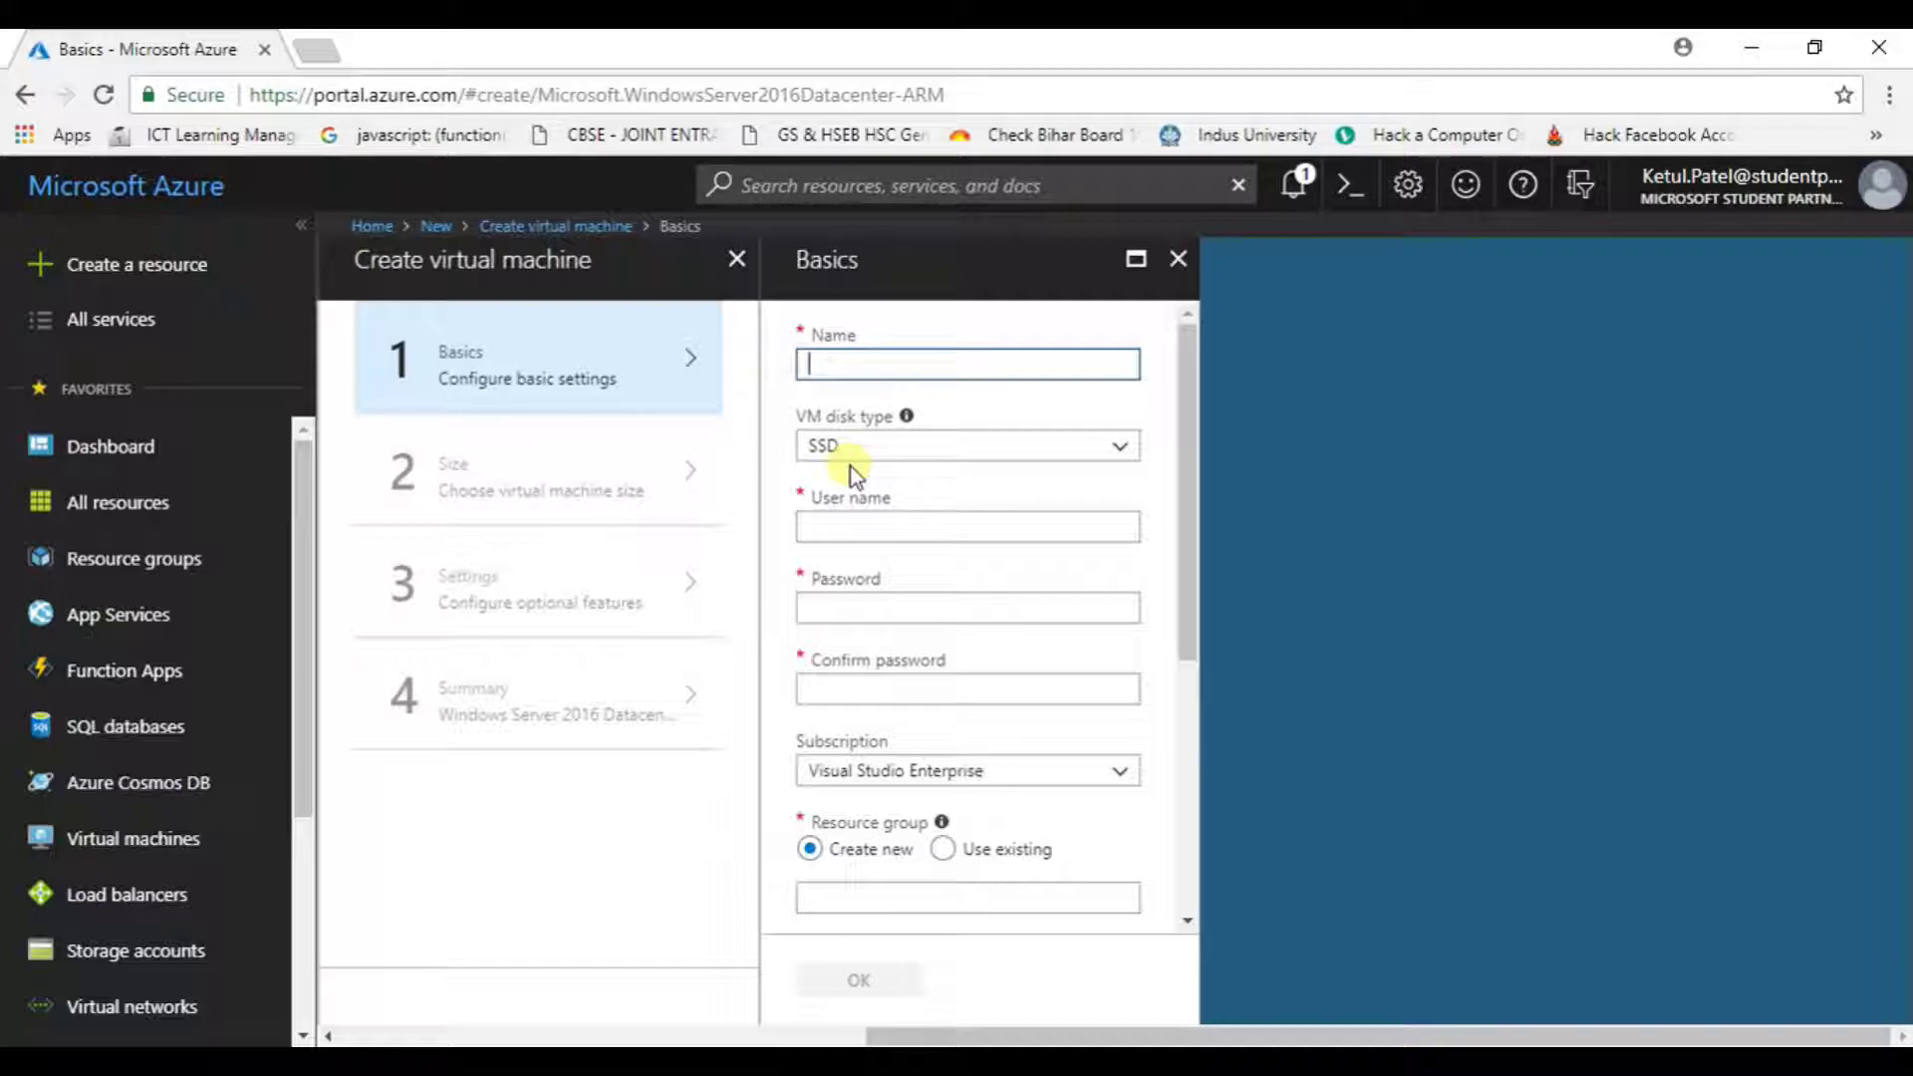
pyautogui.write('you')
pyautogui.write('tube')
pyautogui.write('v')
pyautogui.write('m')
# Step: Name the VM Youtubevm with HDD disks and administrator user name youtube
pyautogui.click(1028, 459)
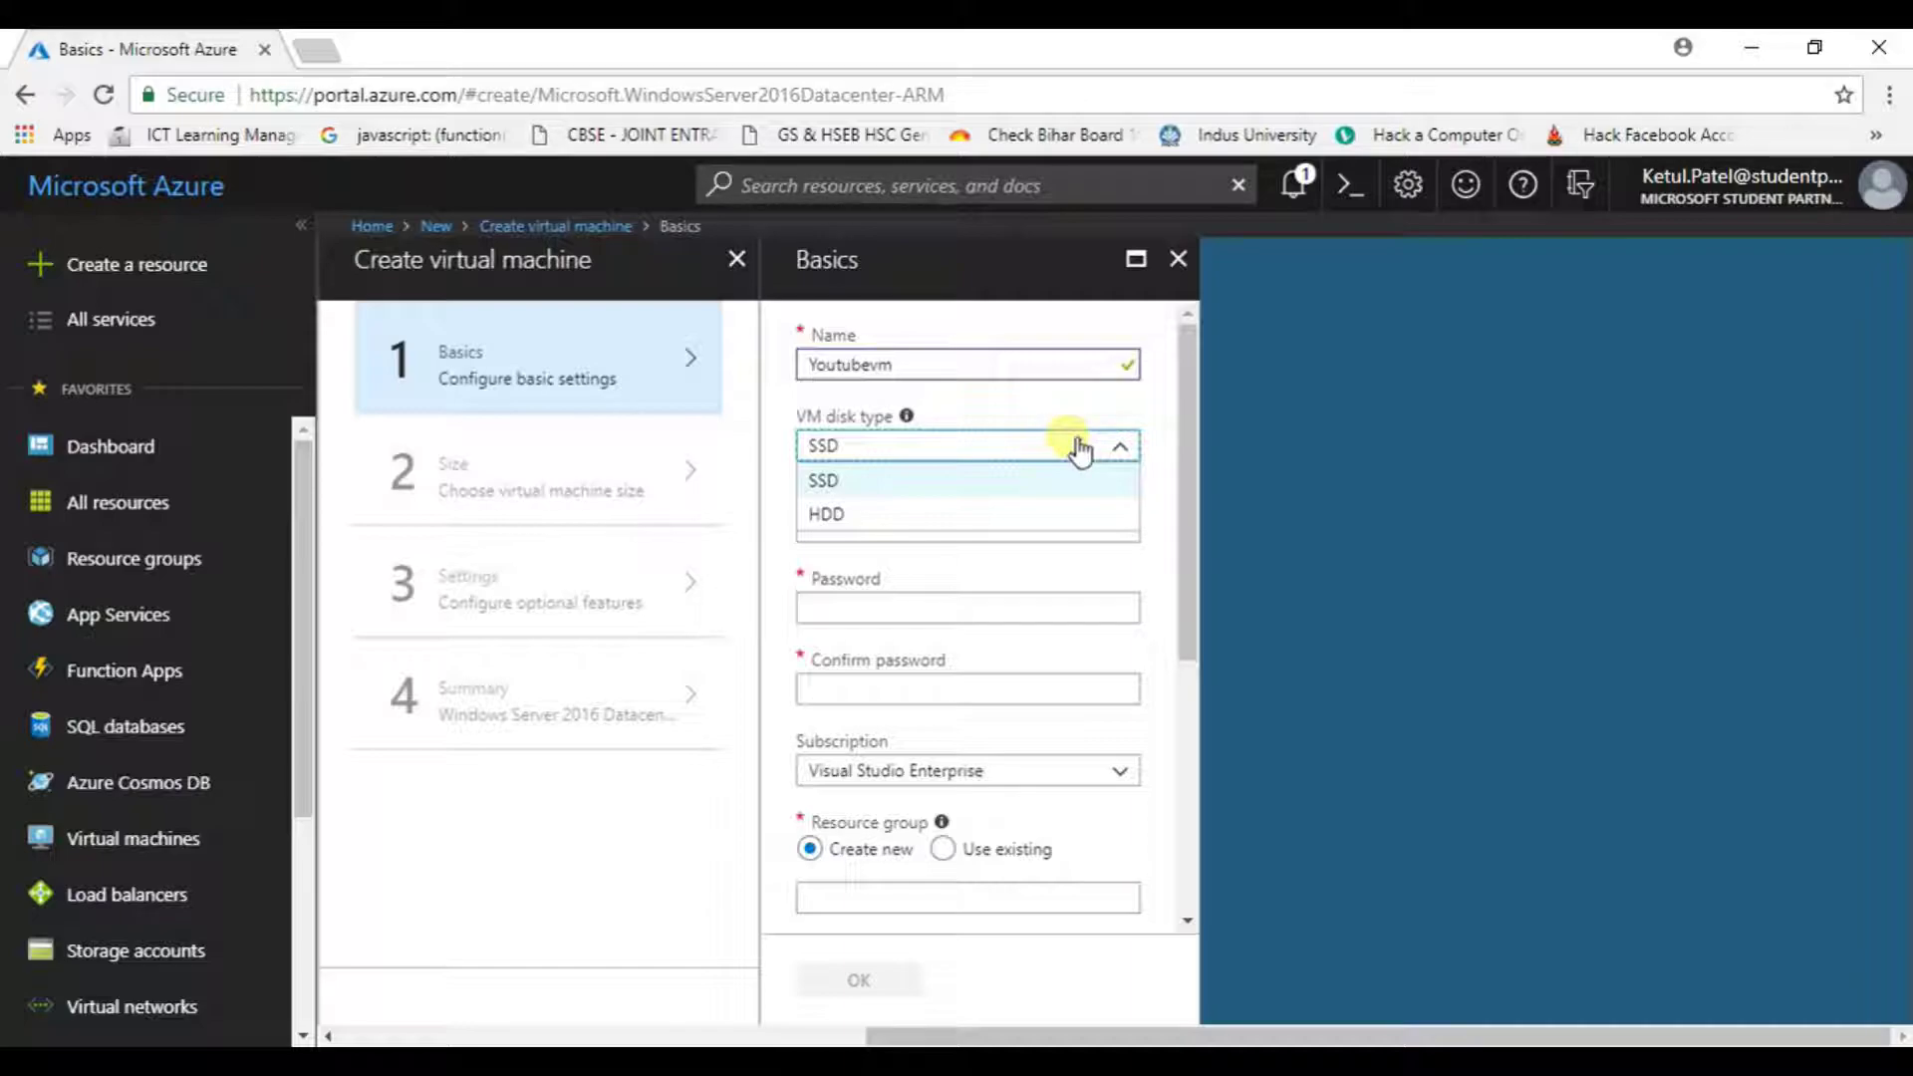
pyautogui.click(1123, 511)
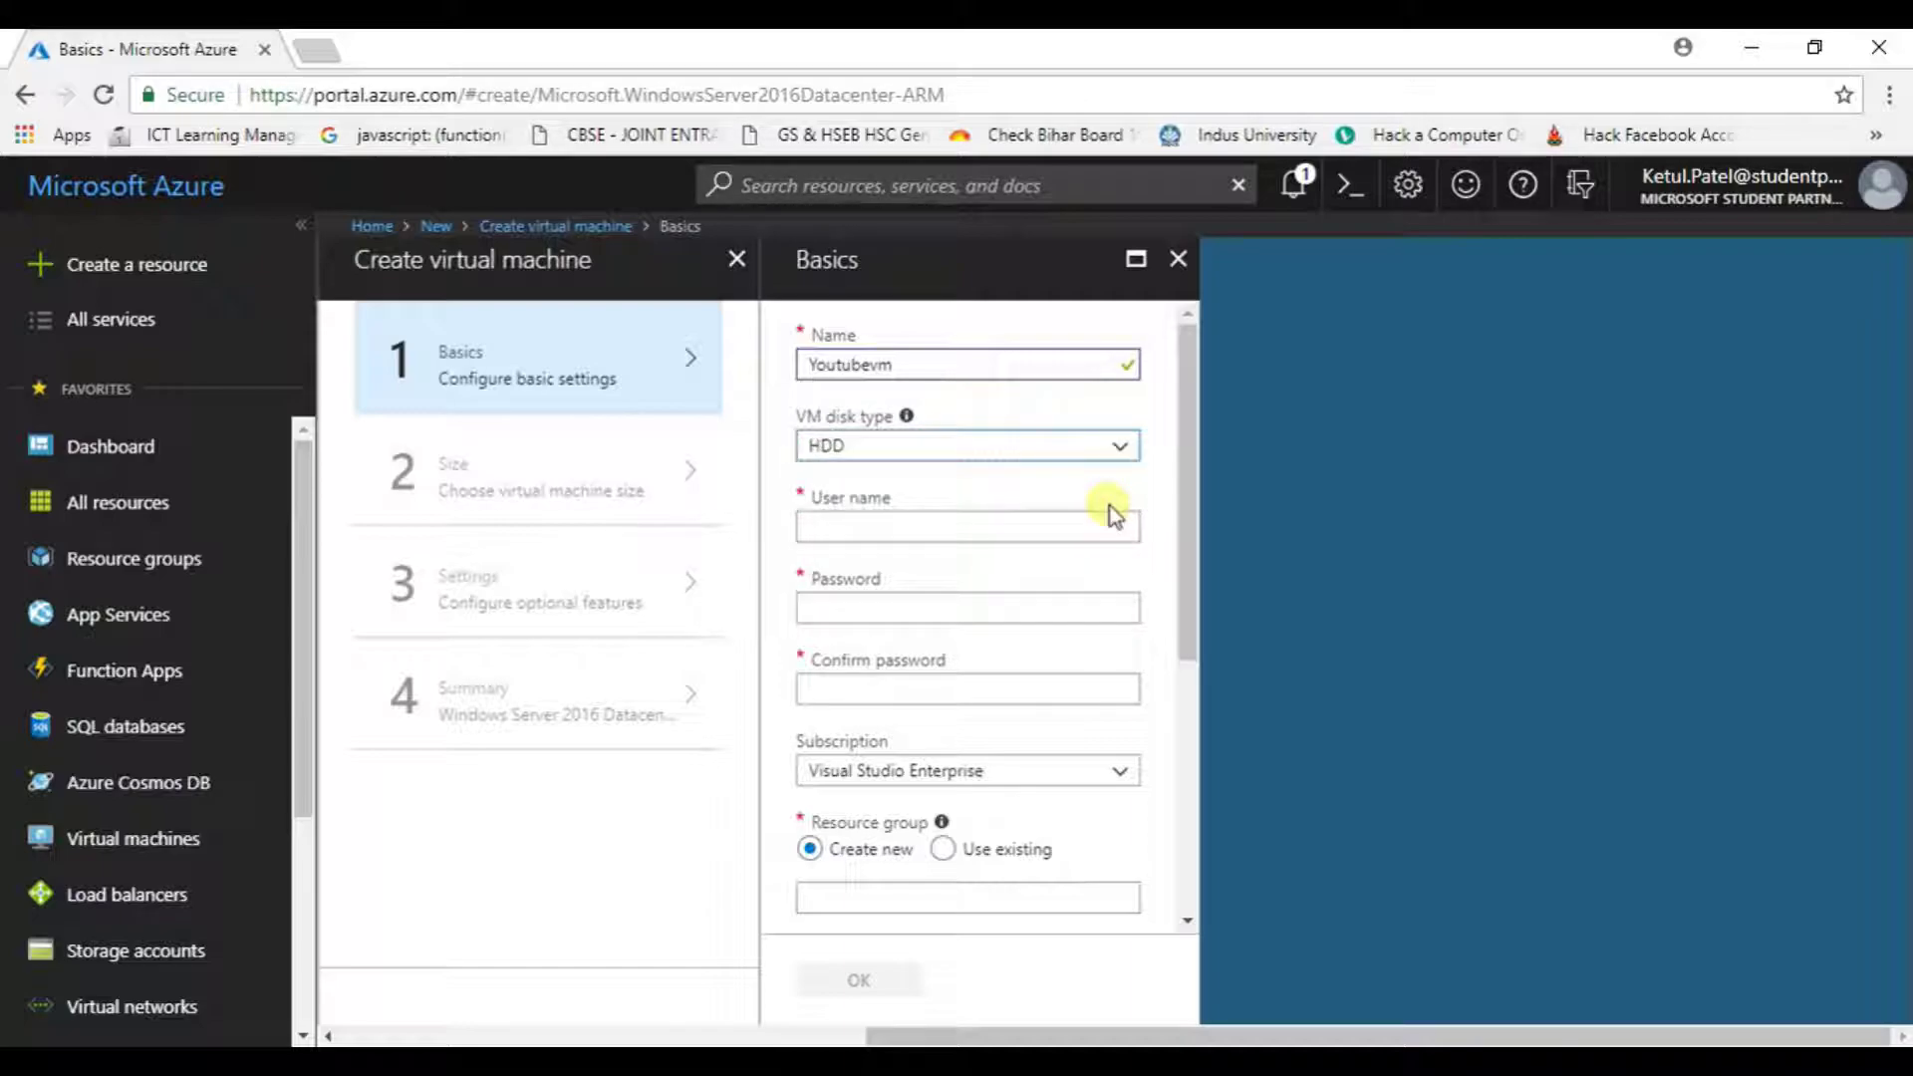
pyautogui.click(1075, 535)
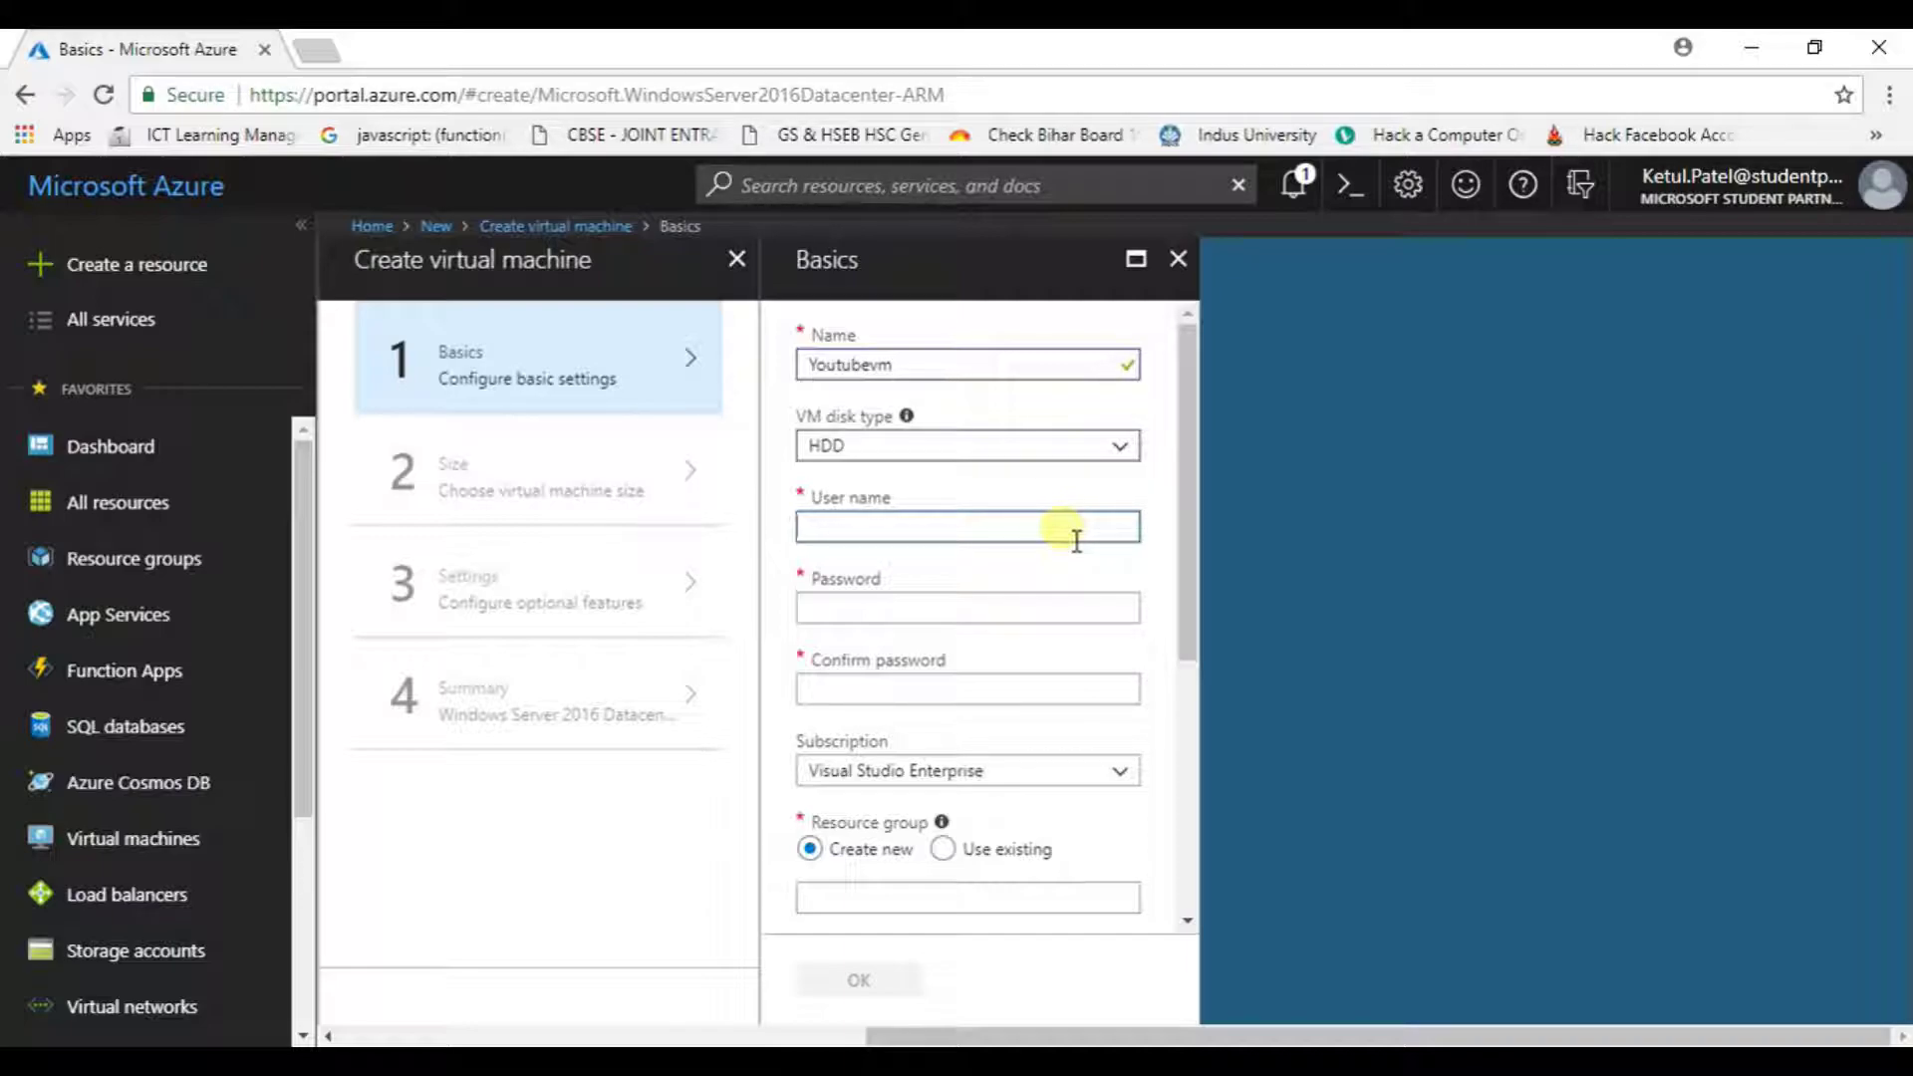
pyautogui.write('youtu')
pyautogui.write('be')
pyautogui.press('Tab')
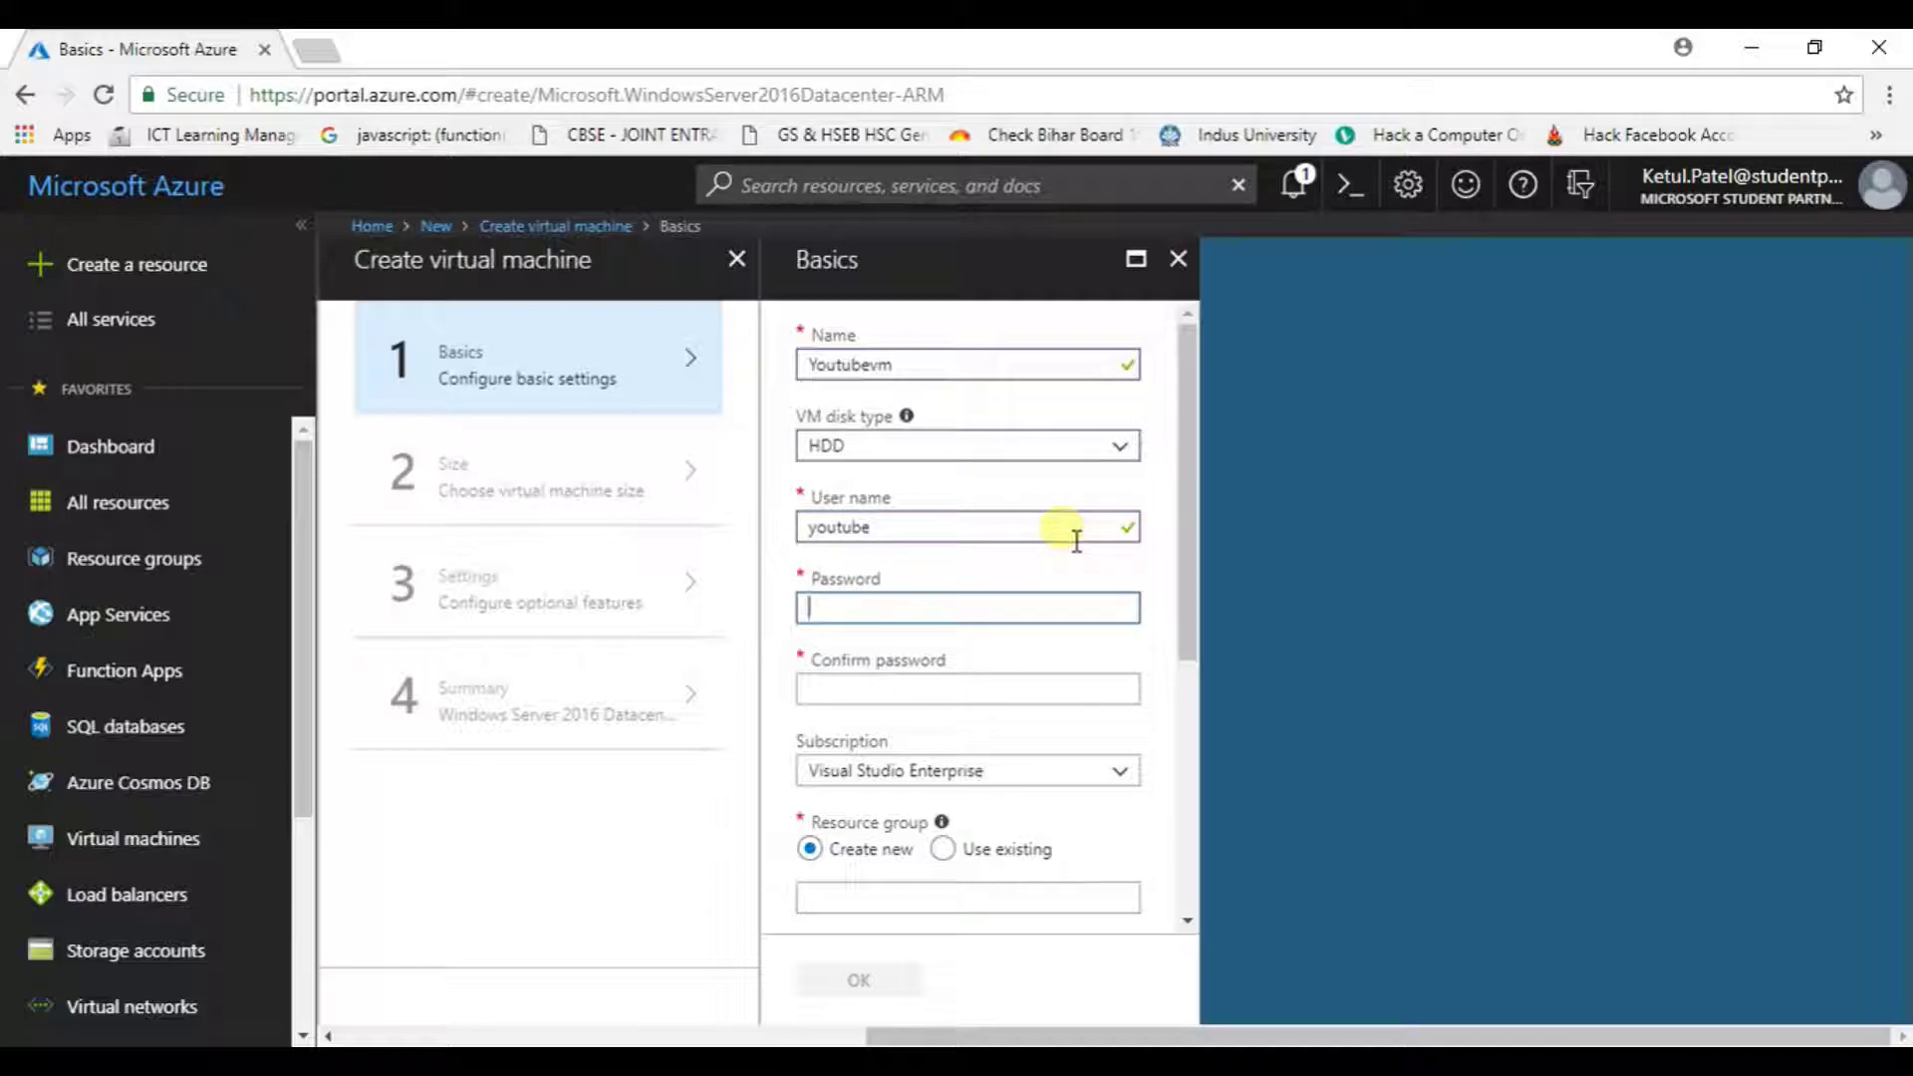
pyautogui.write('*********')
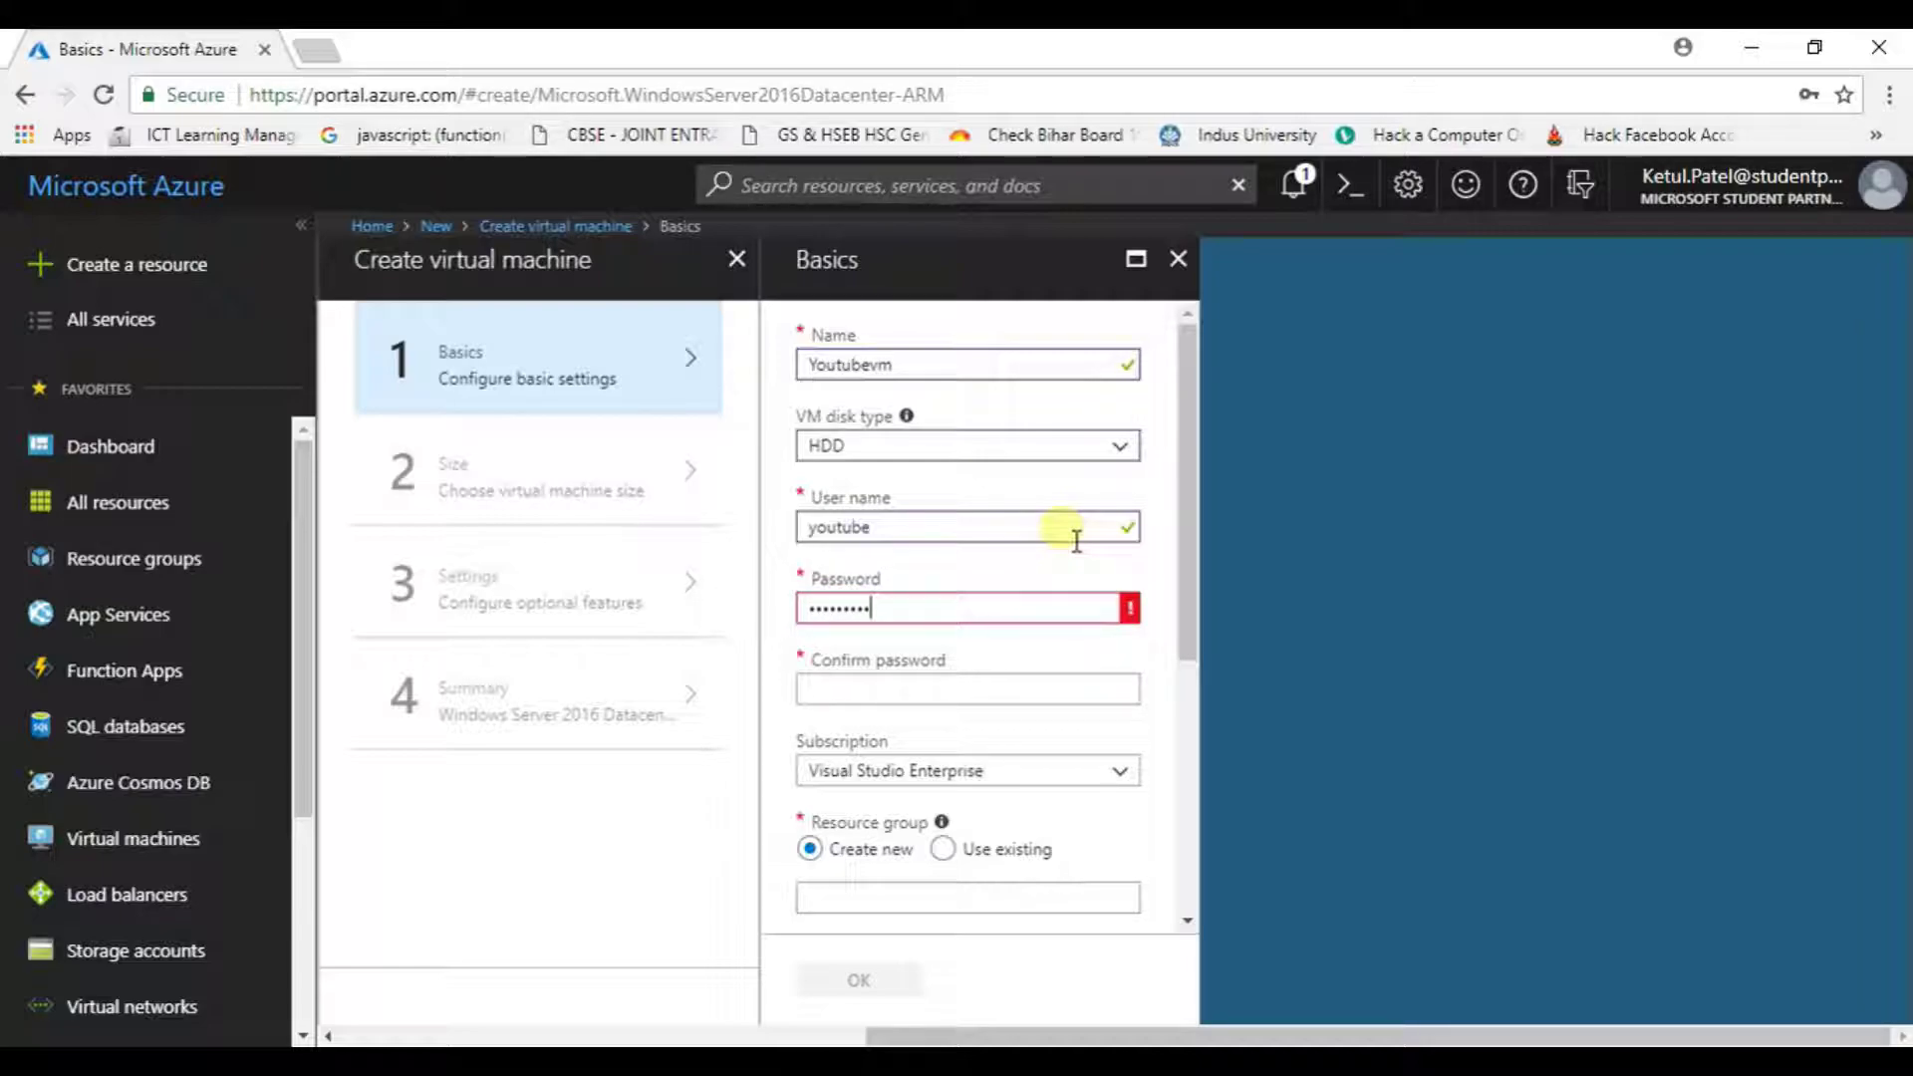
pyautogui.write('*')
# Step: Retype a rejected VM password, then enter it again as the confirmation
pyautogui.press('BackSpace')
pyautogui.press('BackSpace')
pyautogui.press('BackSpace')
pyautogui.press('BackSpace')
pyautogui.press('BackSpace')
pyautogui.press('BackSpace')
pyautogui.press('Tab')
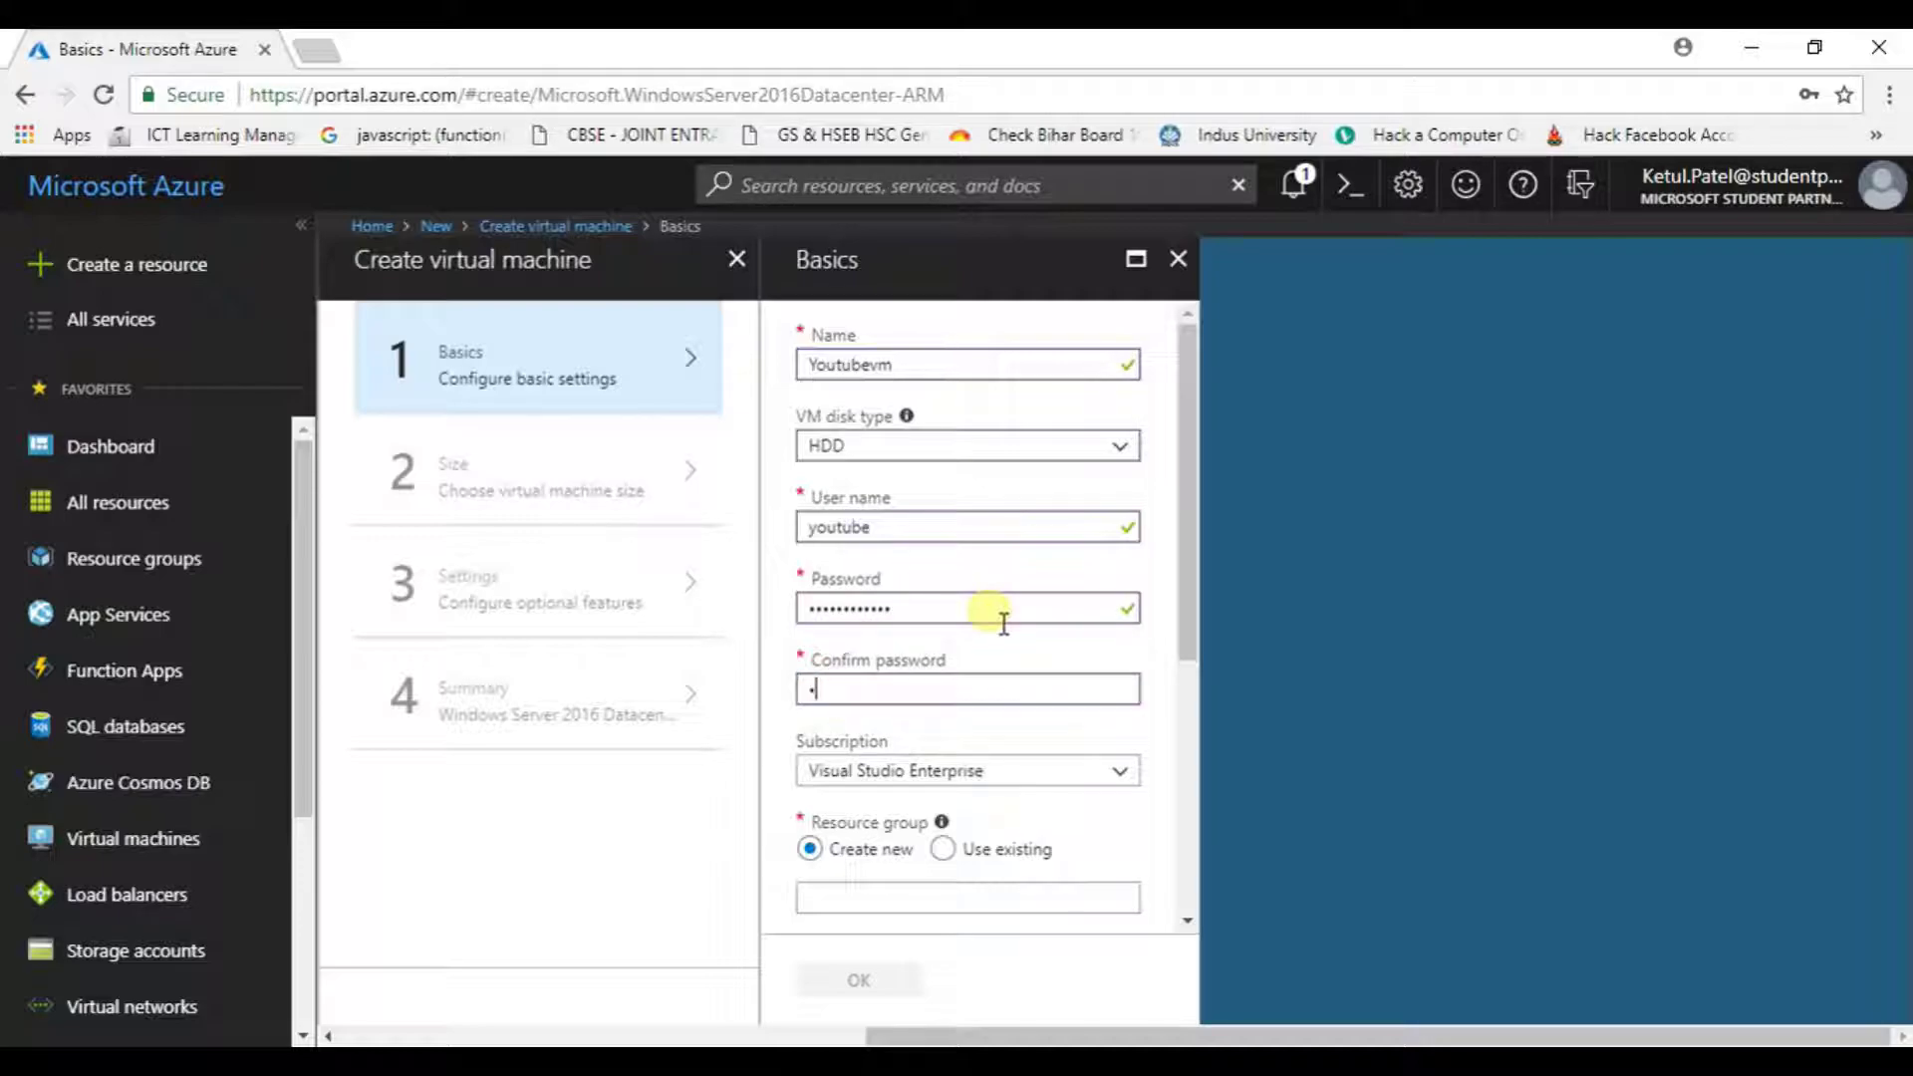
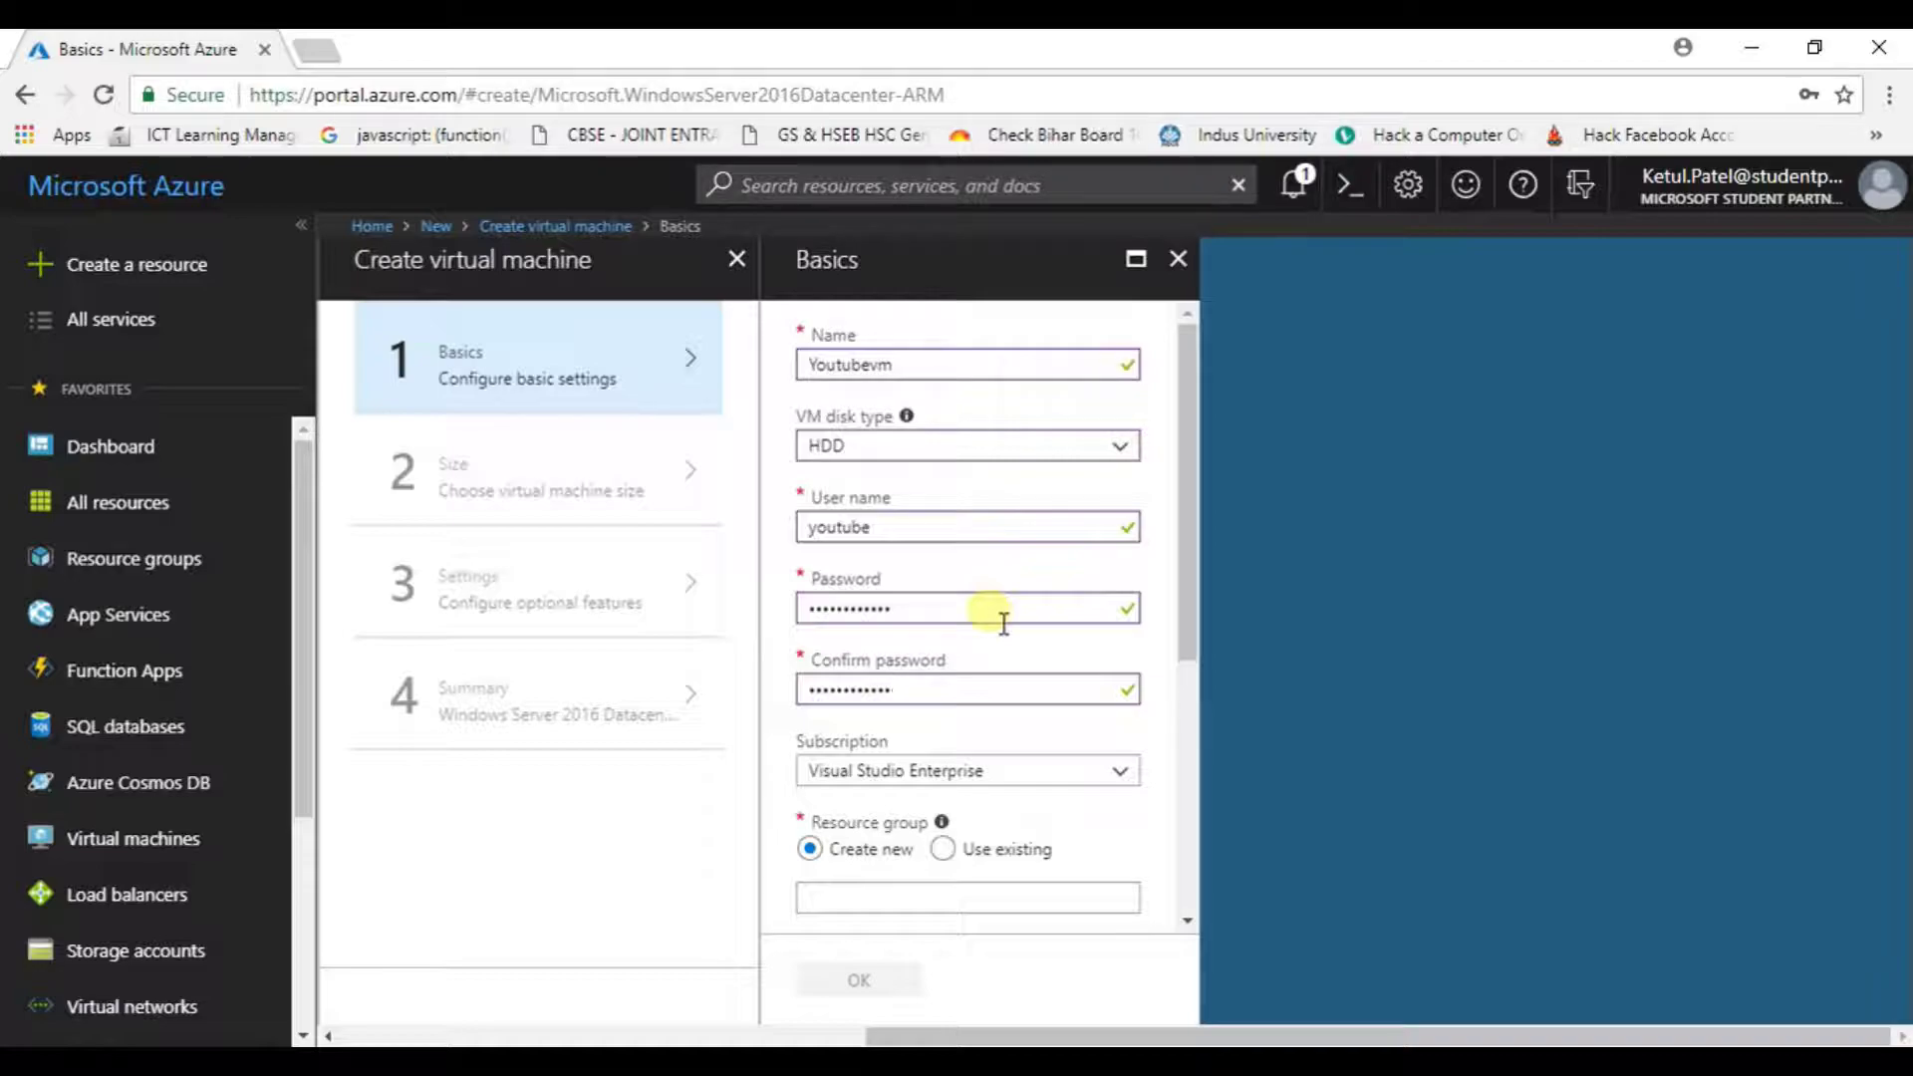
pyautogui.scroll(-2, 1002, 623)
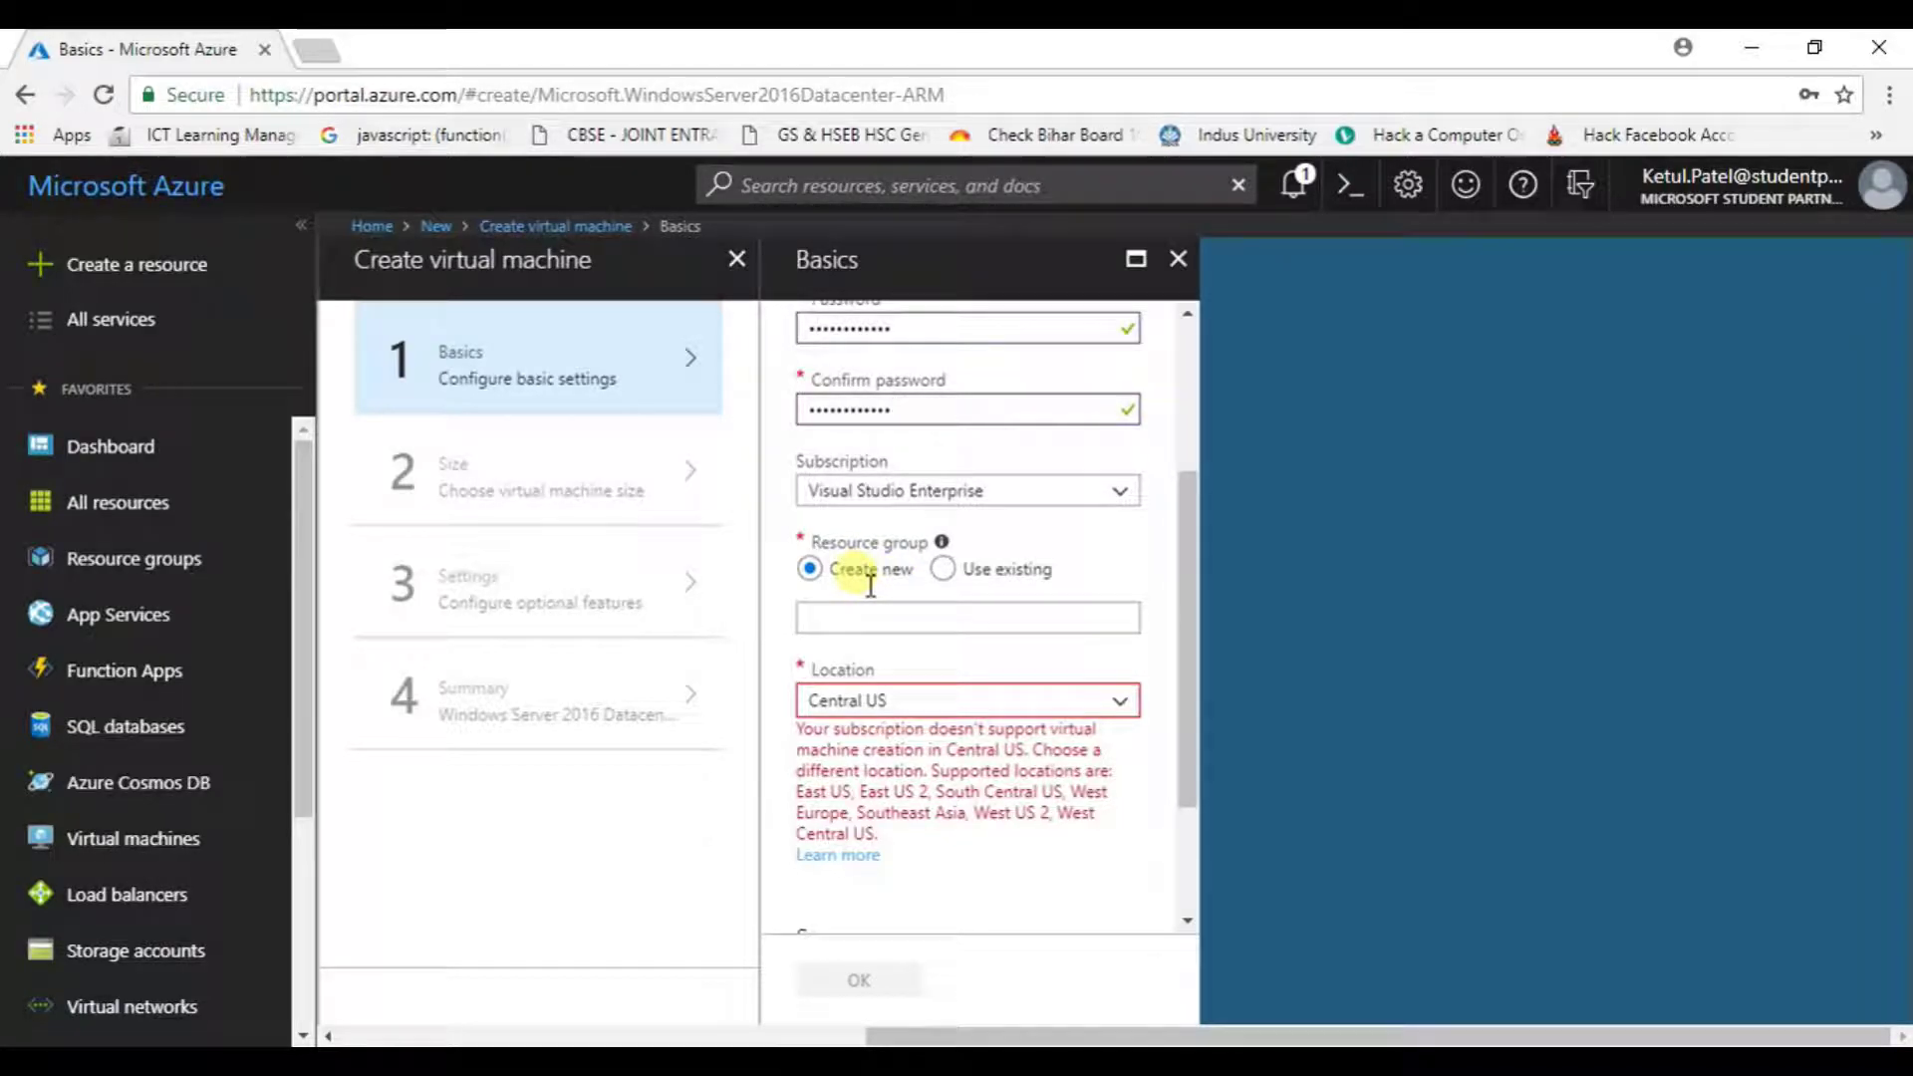
# Step: Use the existing resource group Youtube for the VM
pyautogui.click(945, 573)
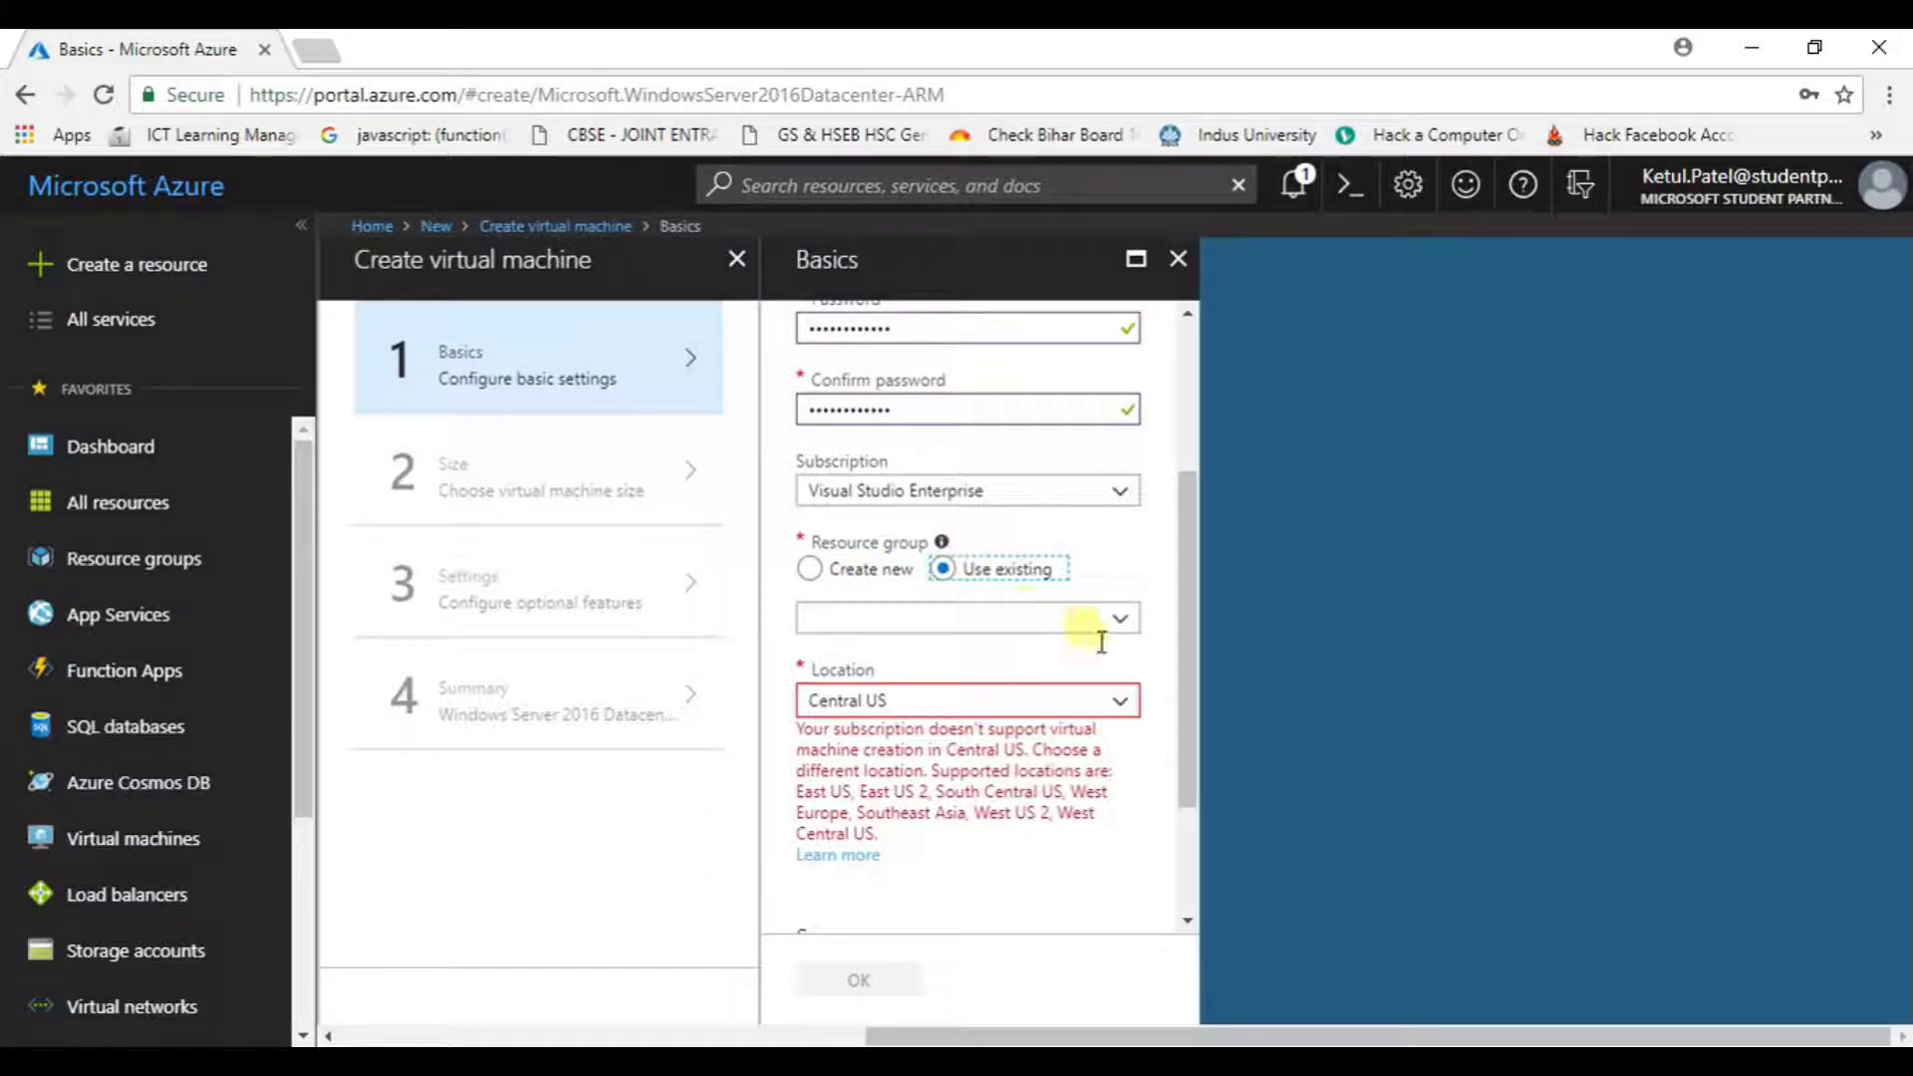
pyautogui.click(1118, 622)
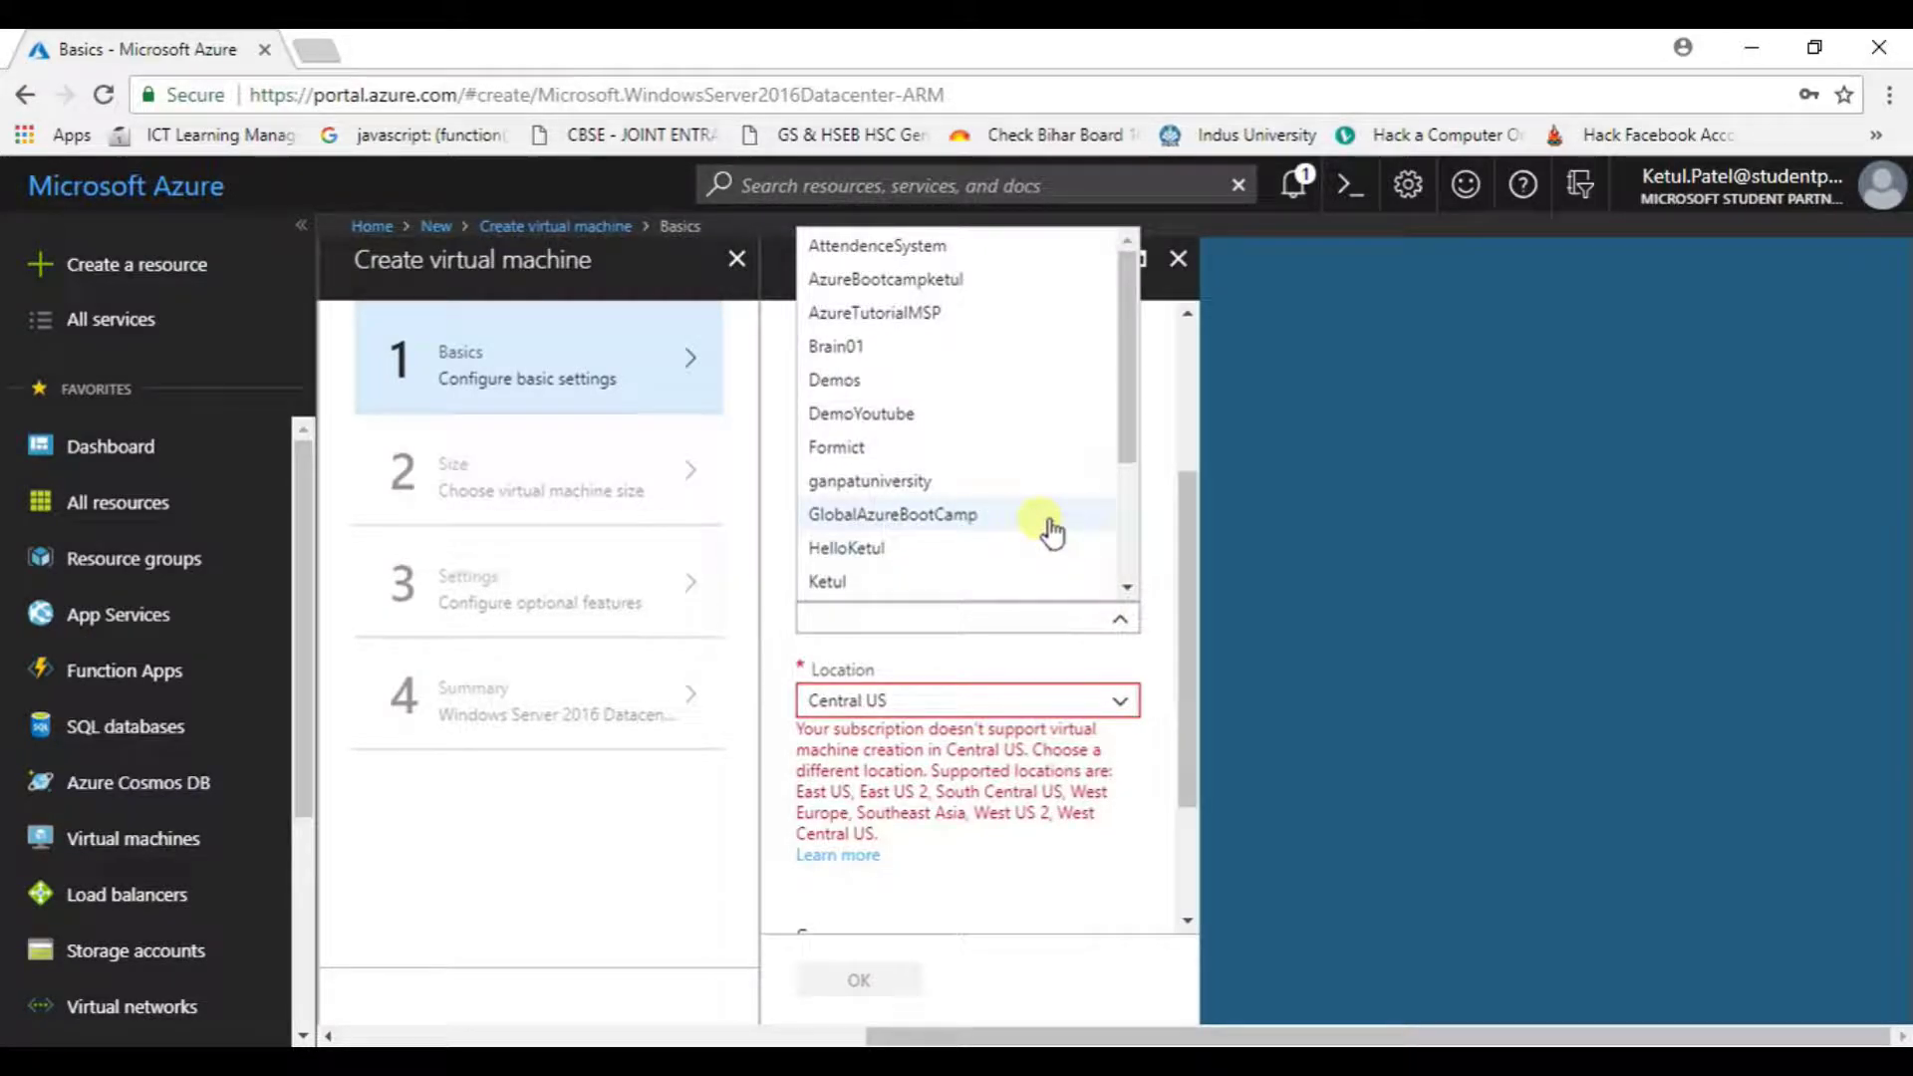
pyautogui.scroll(-3, 1047, 524)
pyautogui.scroll(3, 1047, 524)
pyautogui.scroll(-3, 1011, 437)
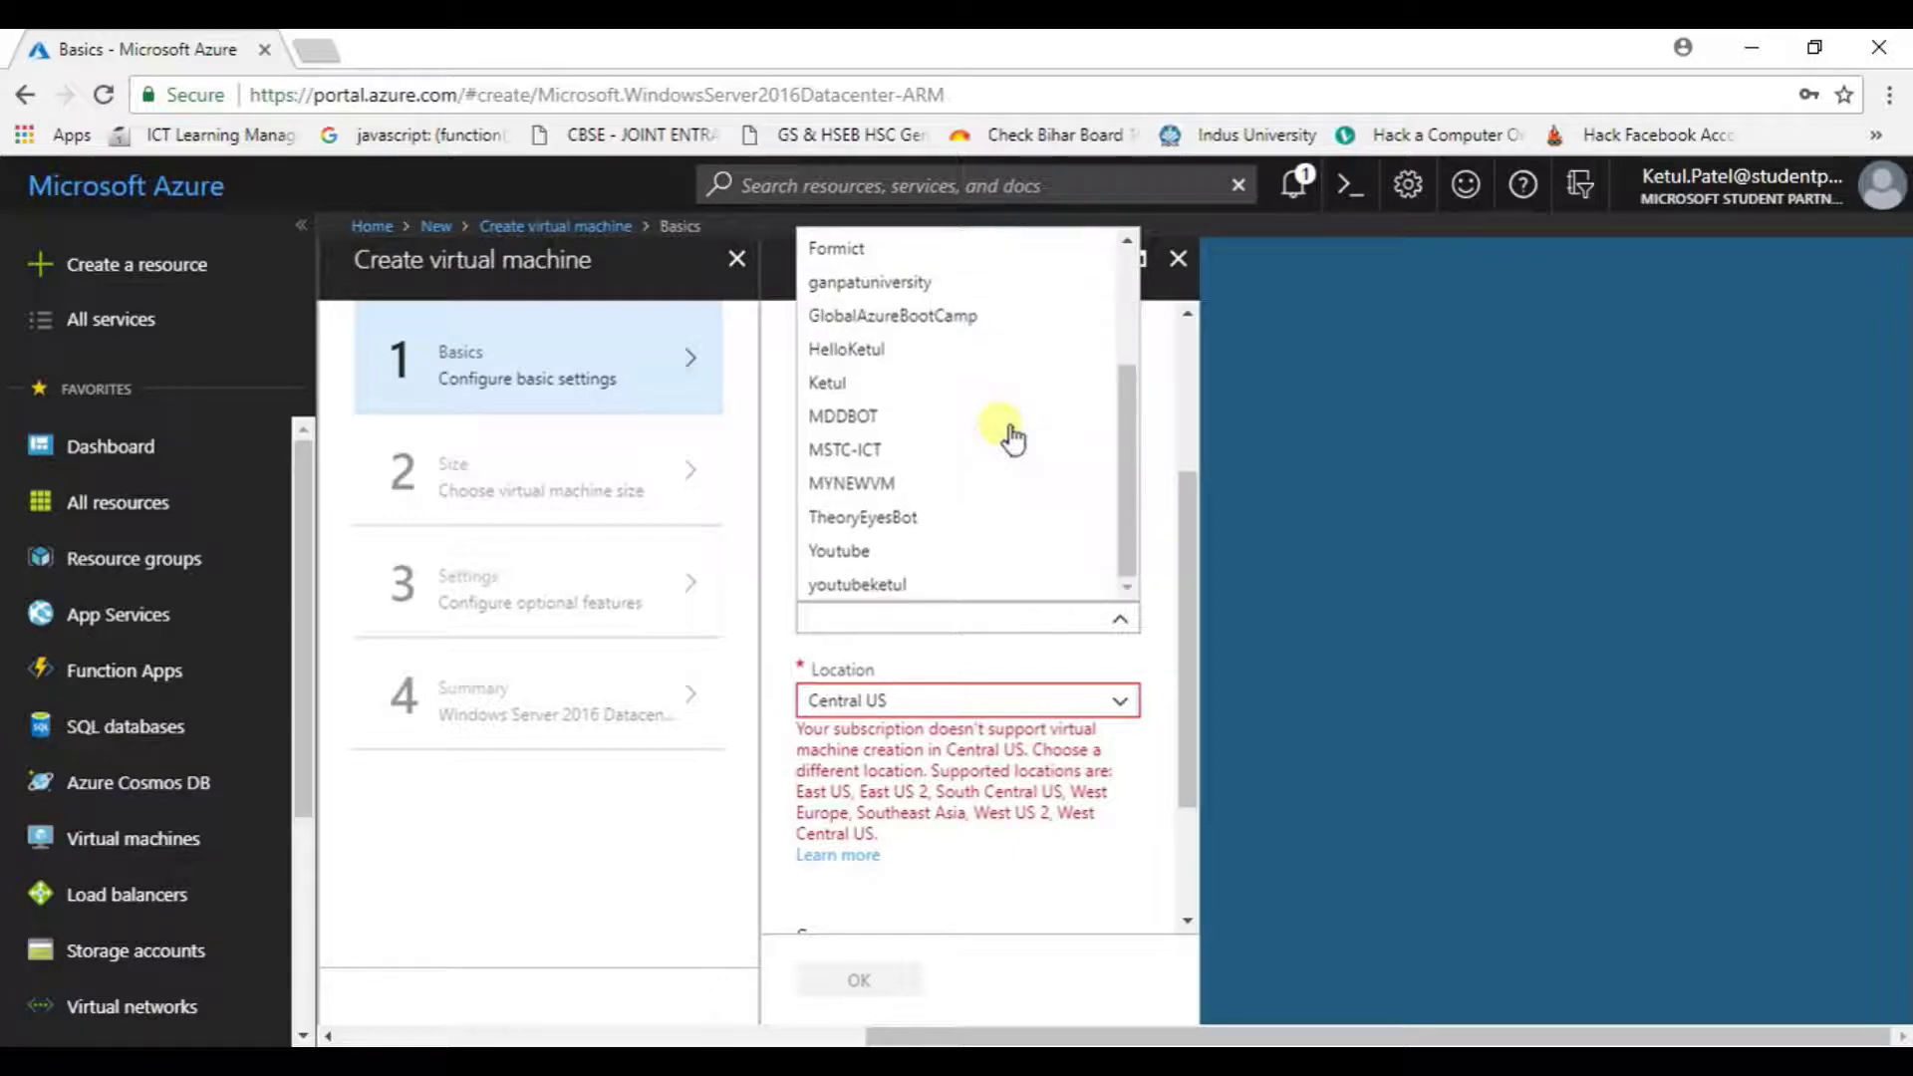
pyautogui.click(1000, 548)
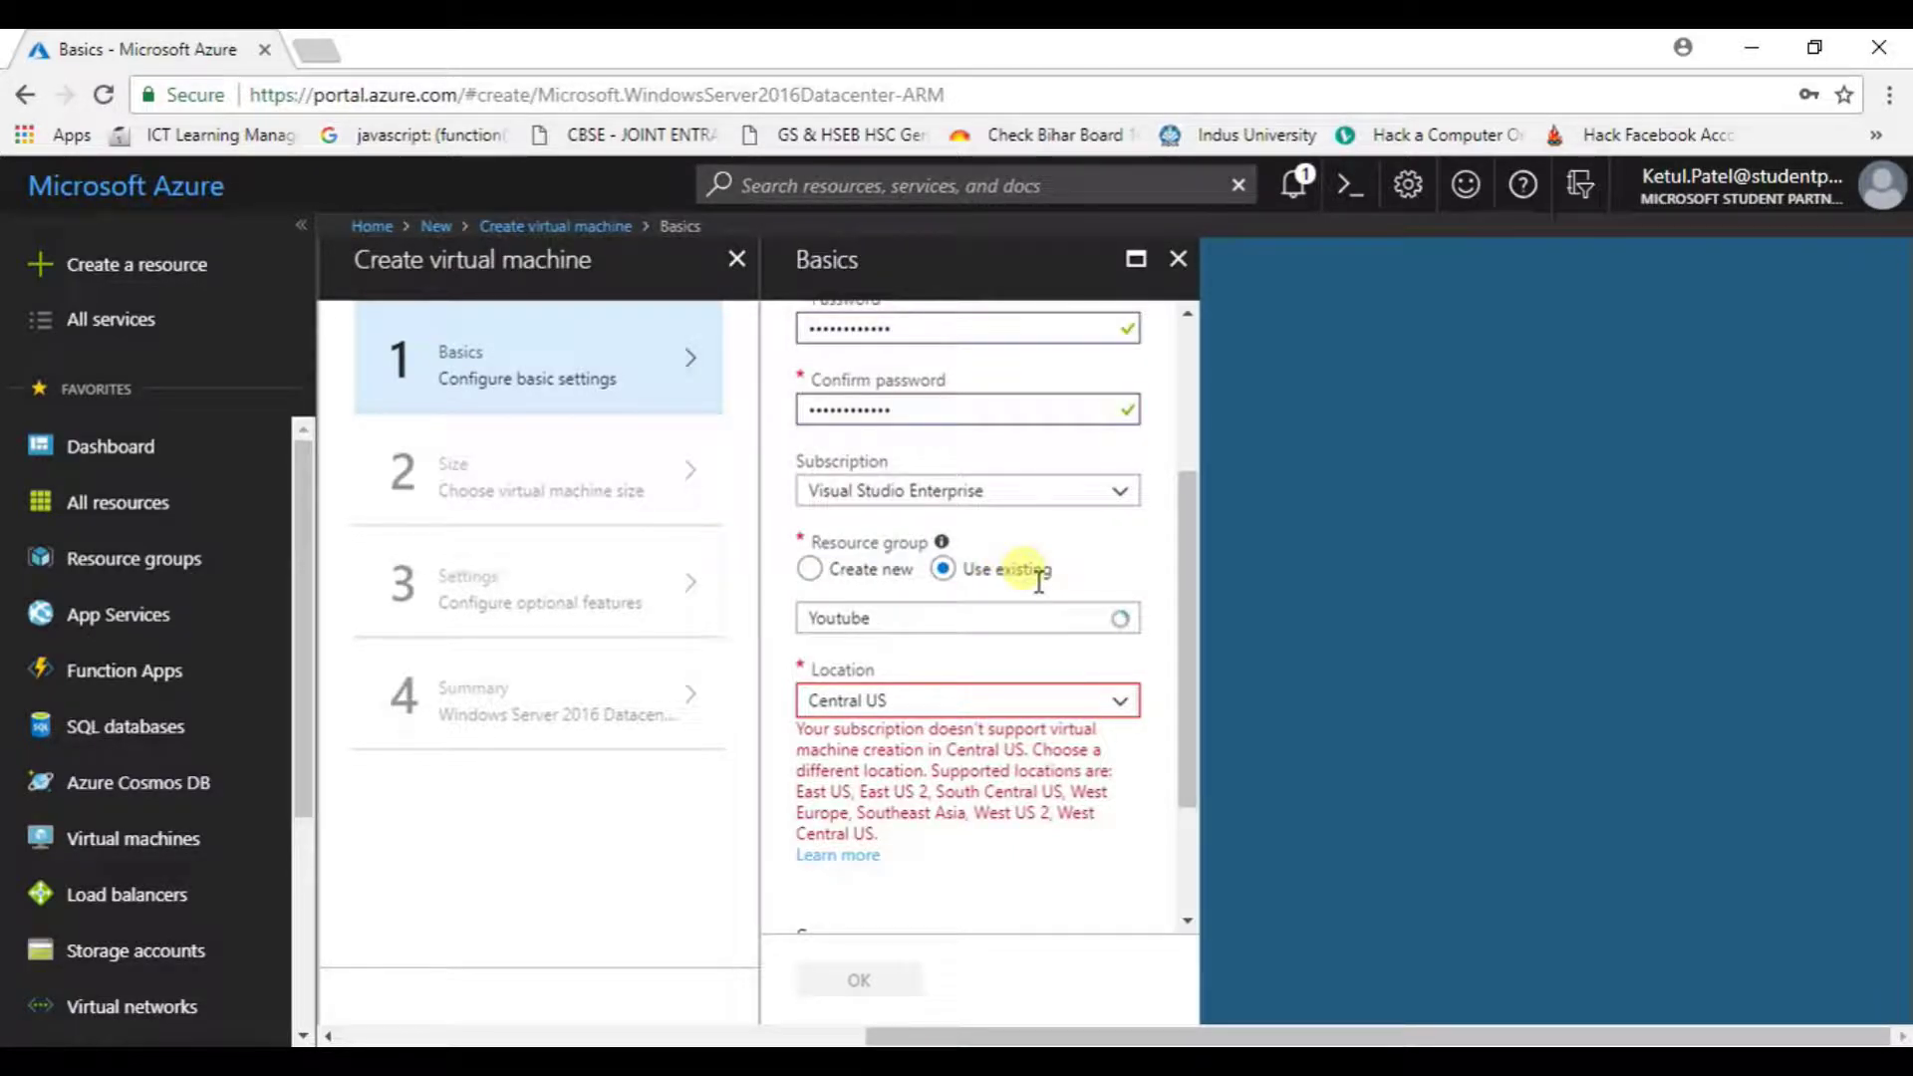
pyautogui.scroll(-1, 979, 673)
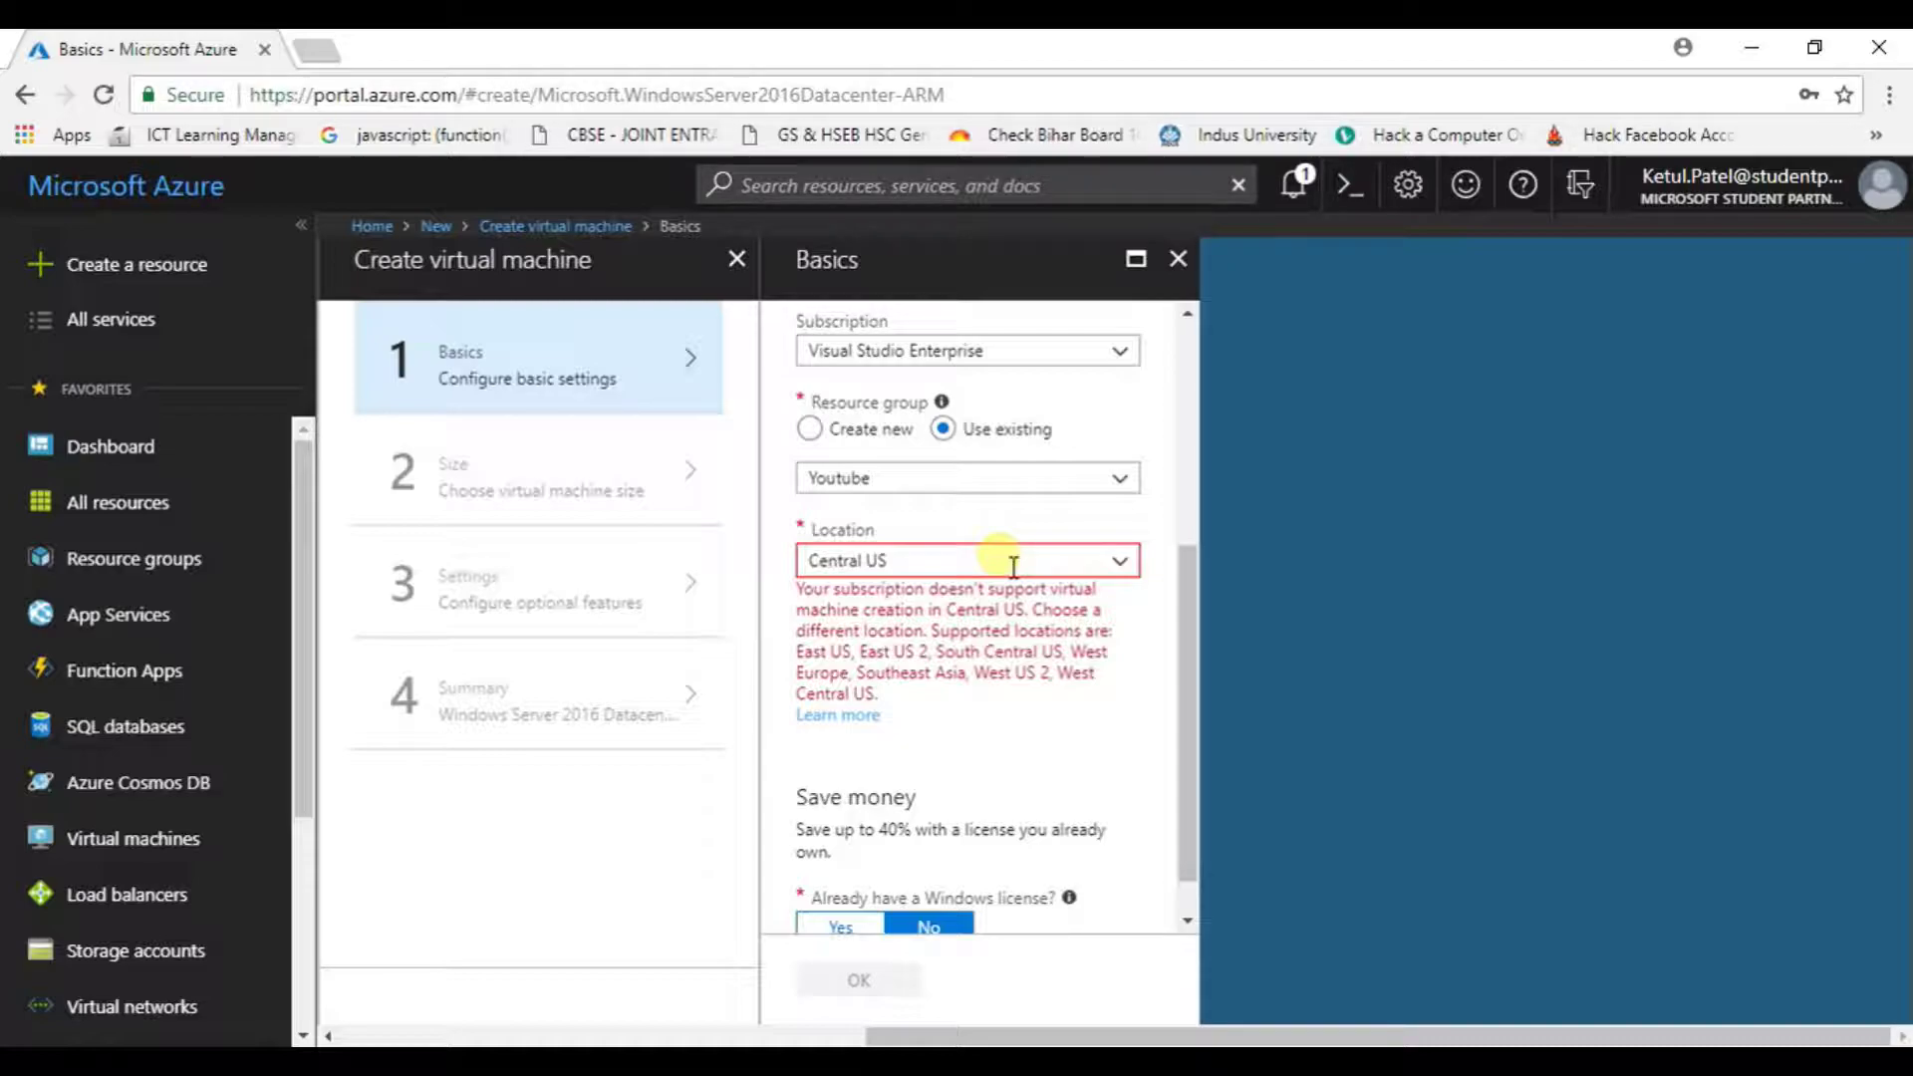
# Step: Change the location from East Asia to East US and submit the Basics settings
pyautogui.click(1134, 568)
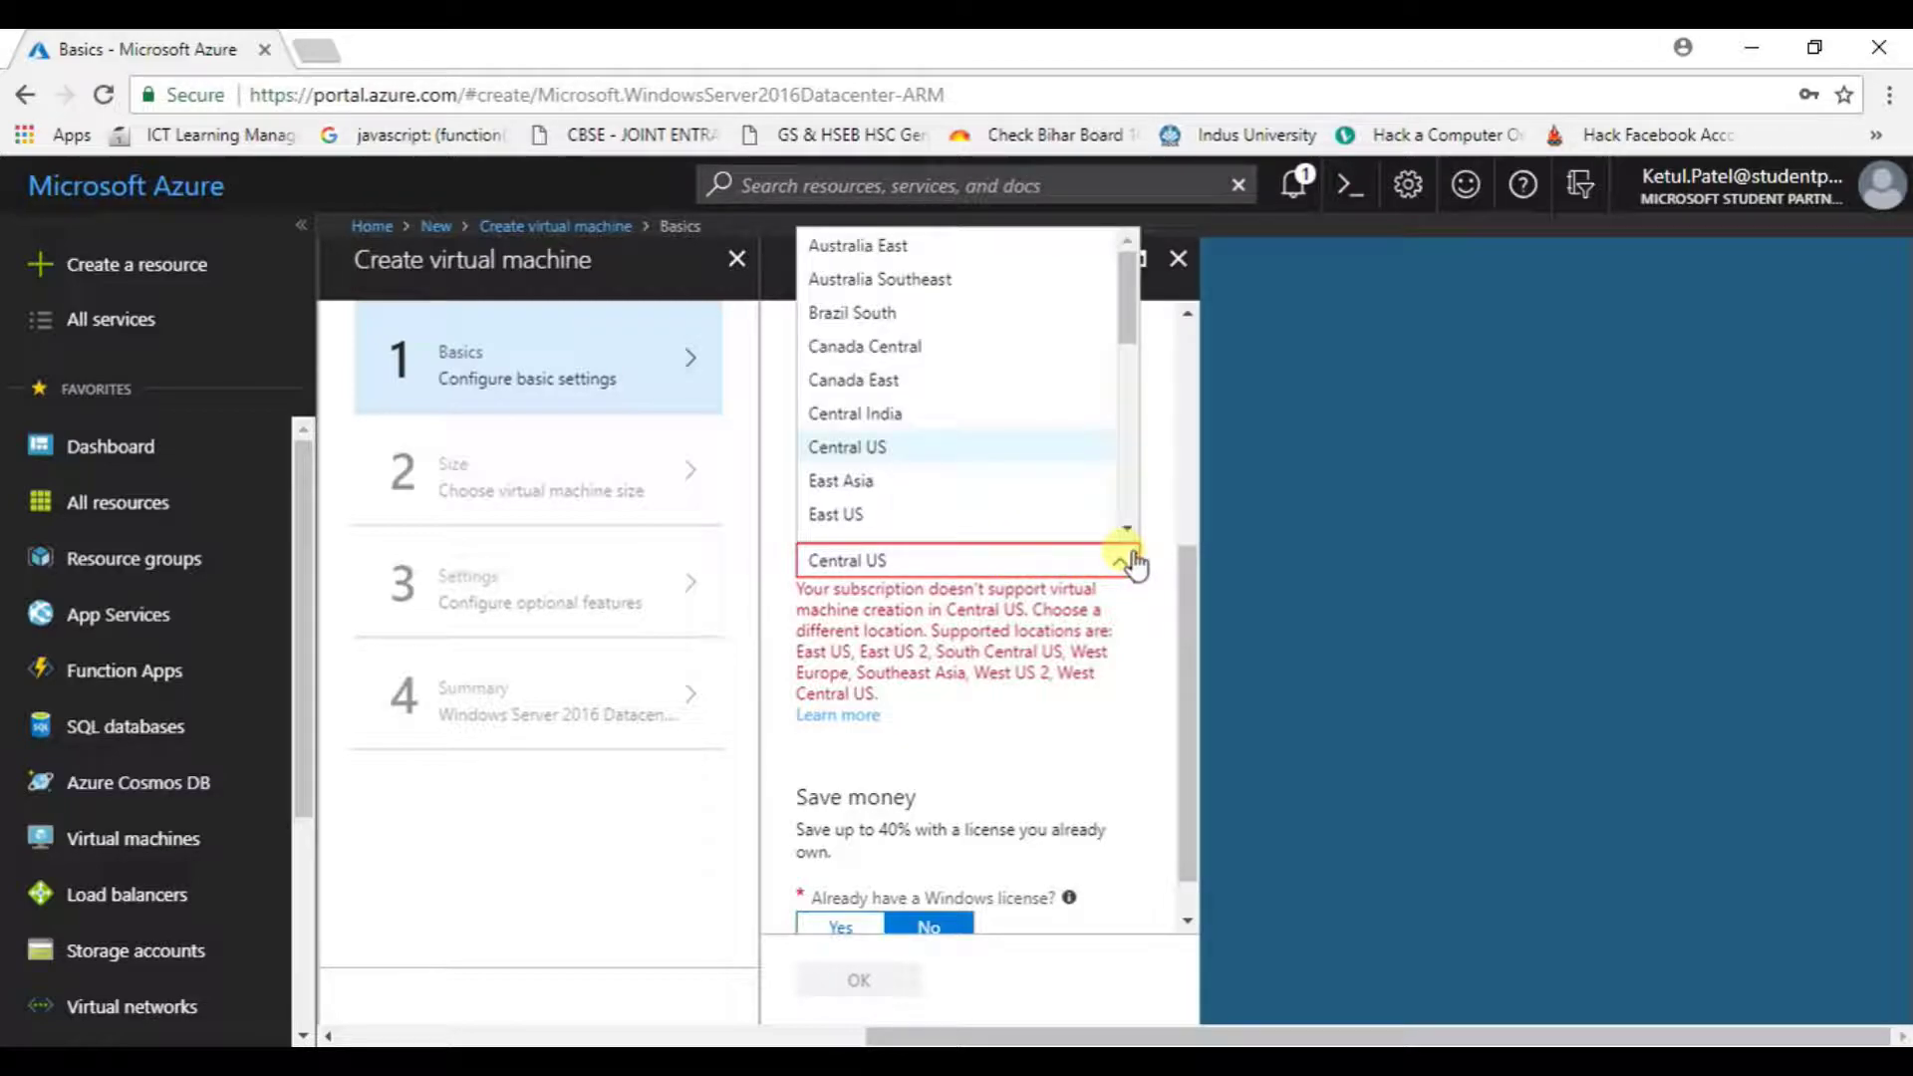
pyautogui.click(1032, 481)
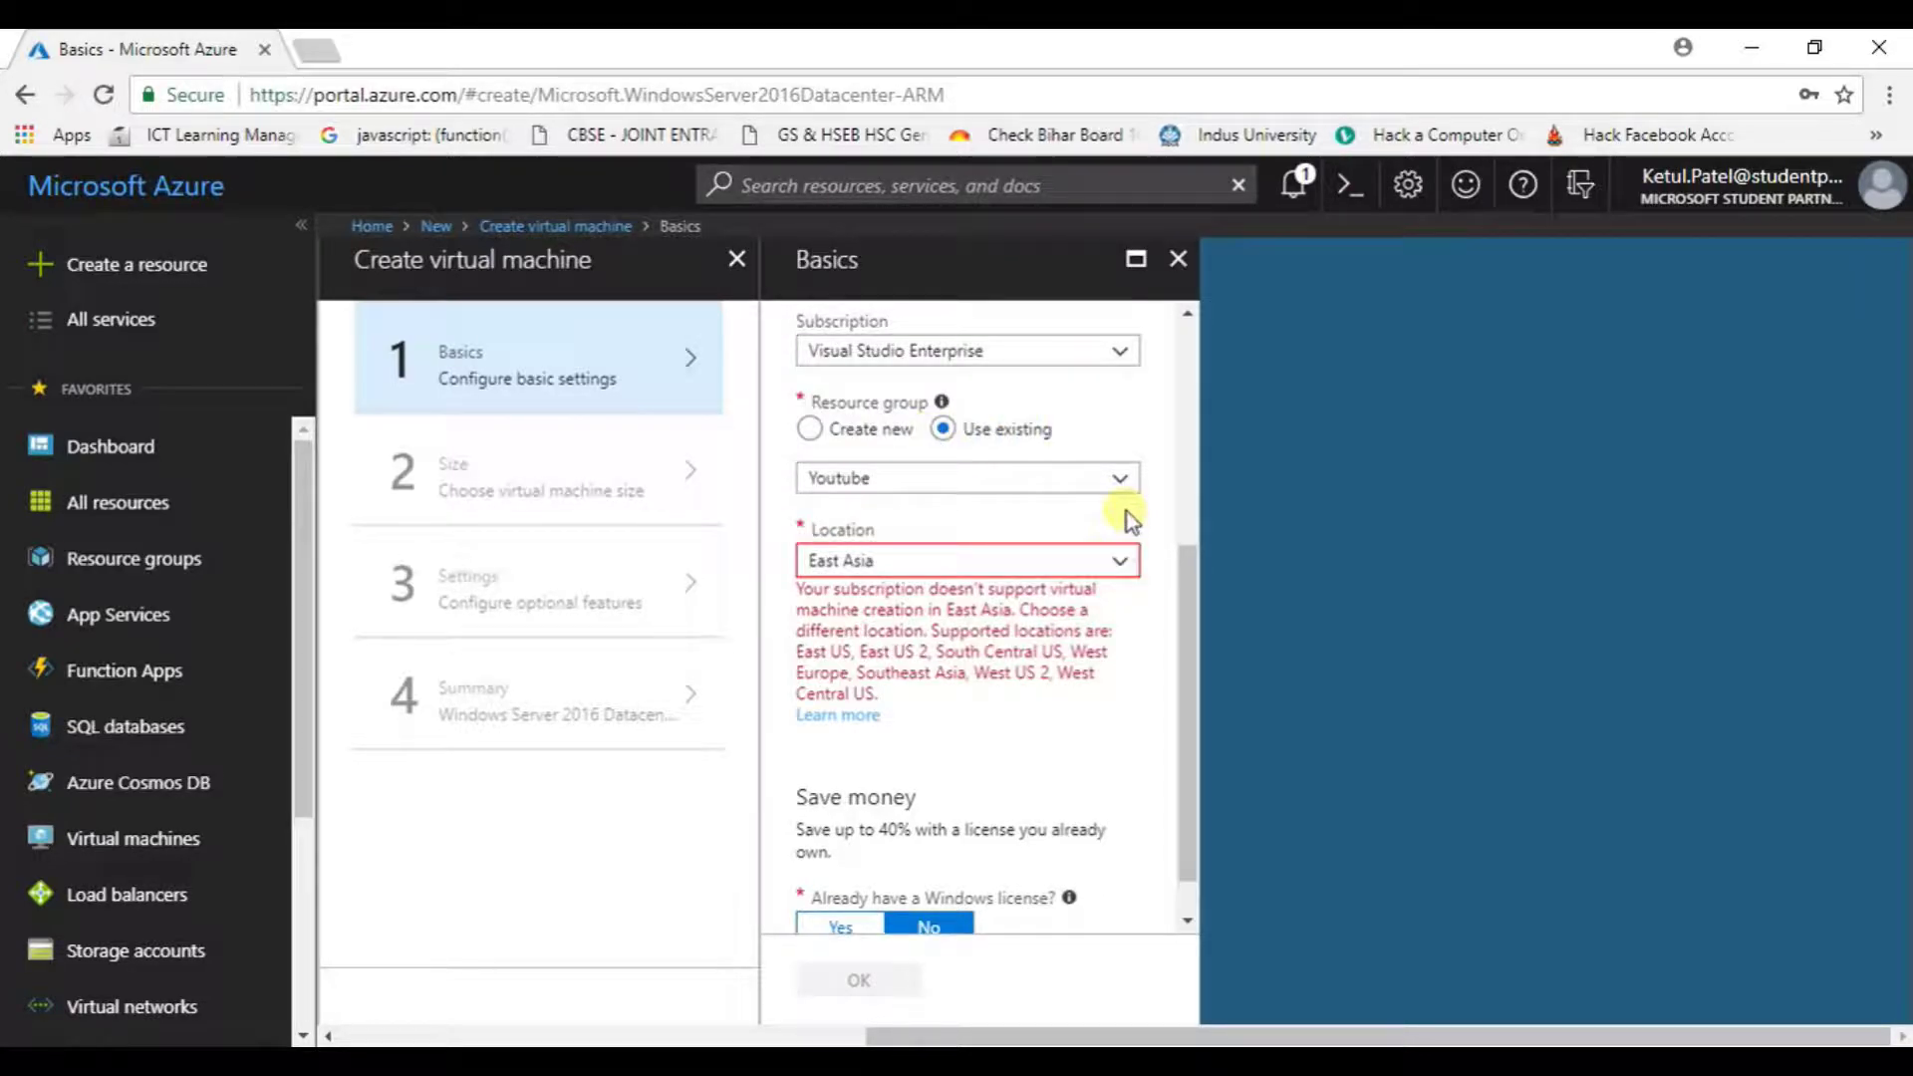
pyautogui.click(1124, 546)
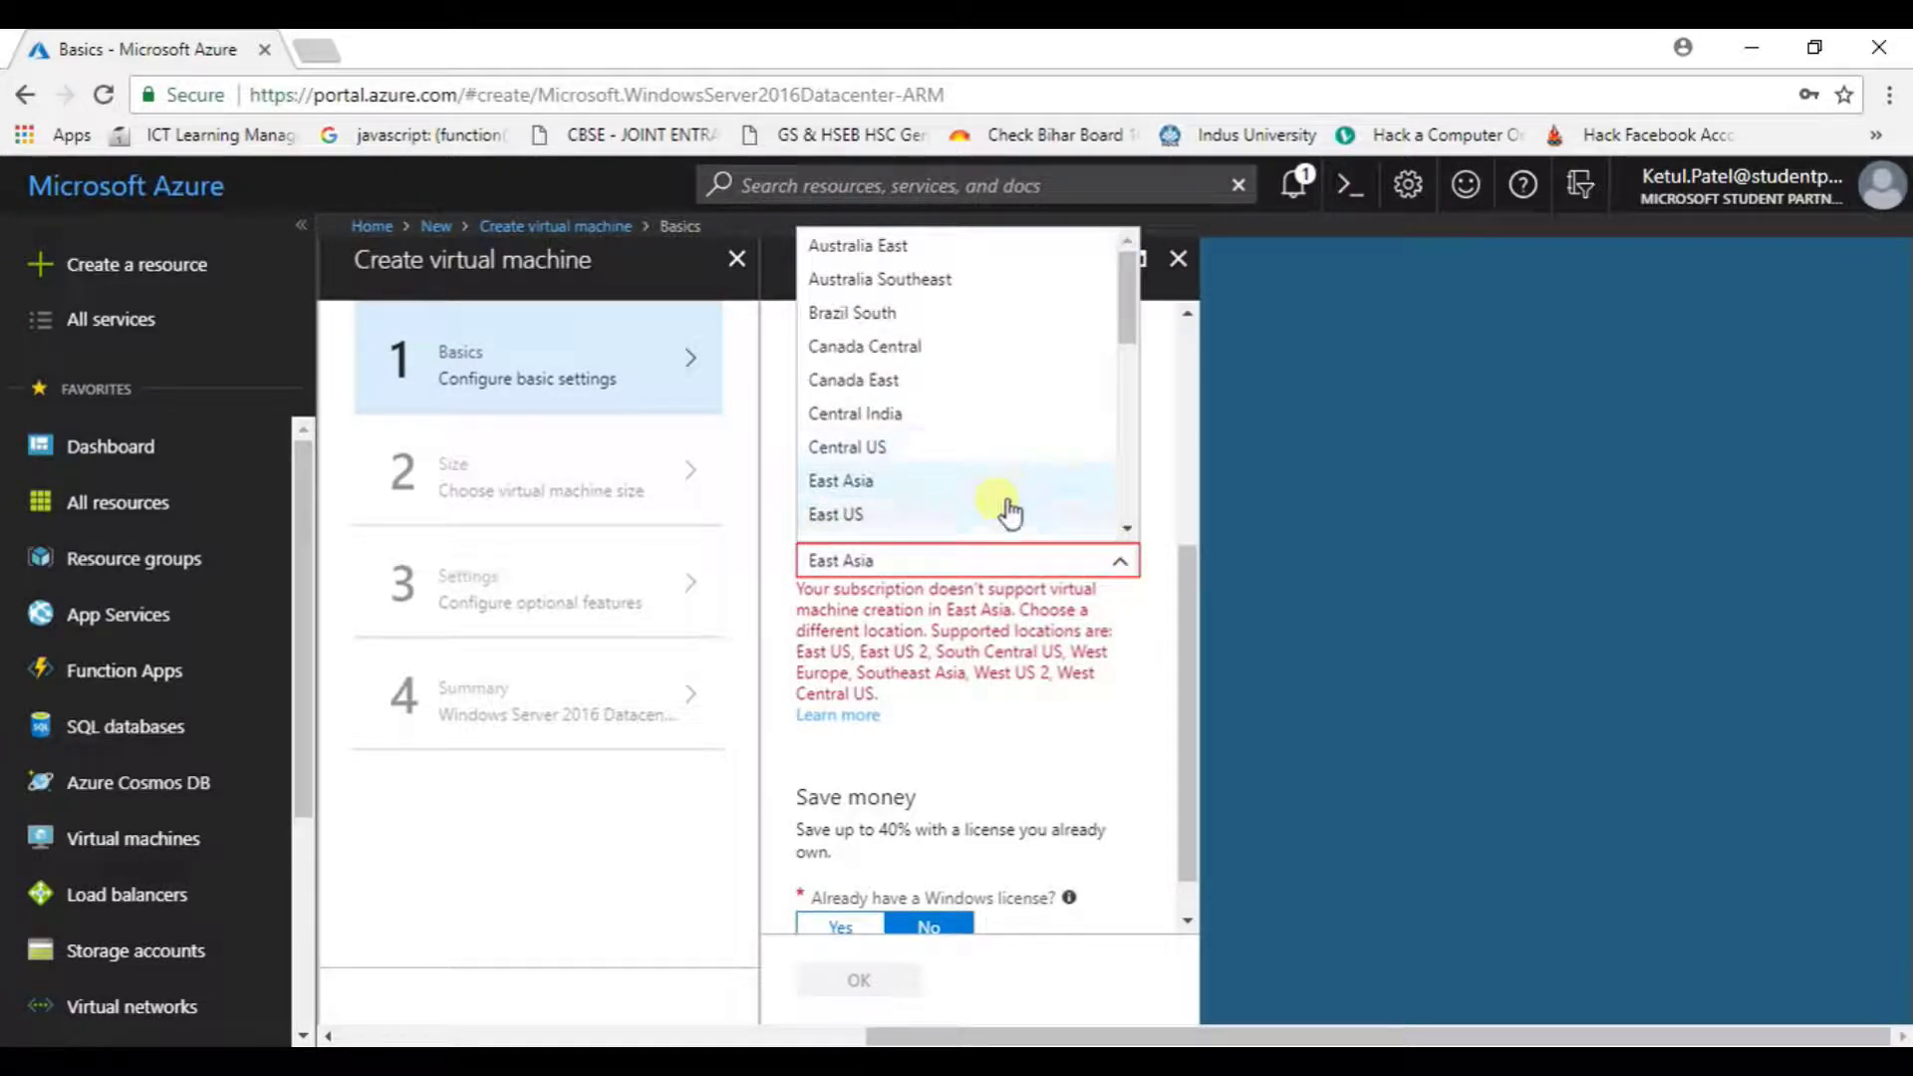
pyautogui.scroll(-2, 986, 463)
pyautogui.click(960, 377)
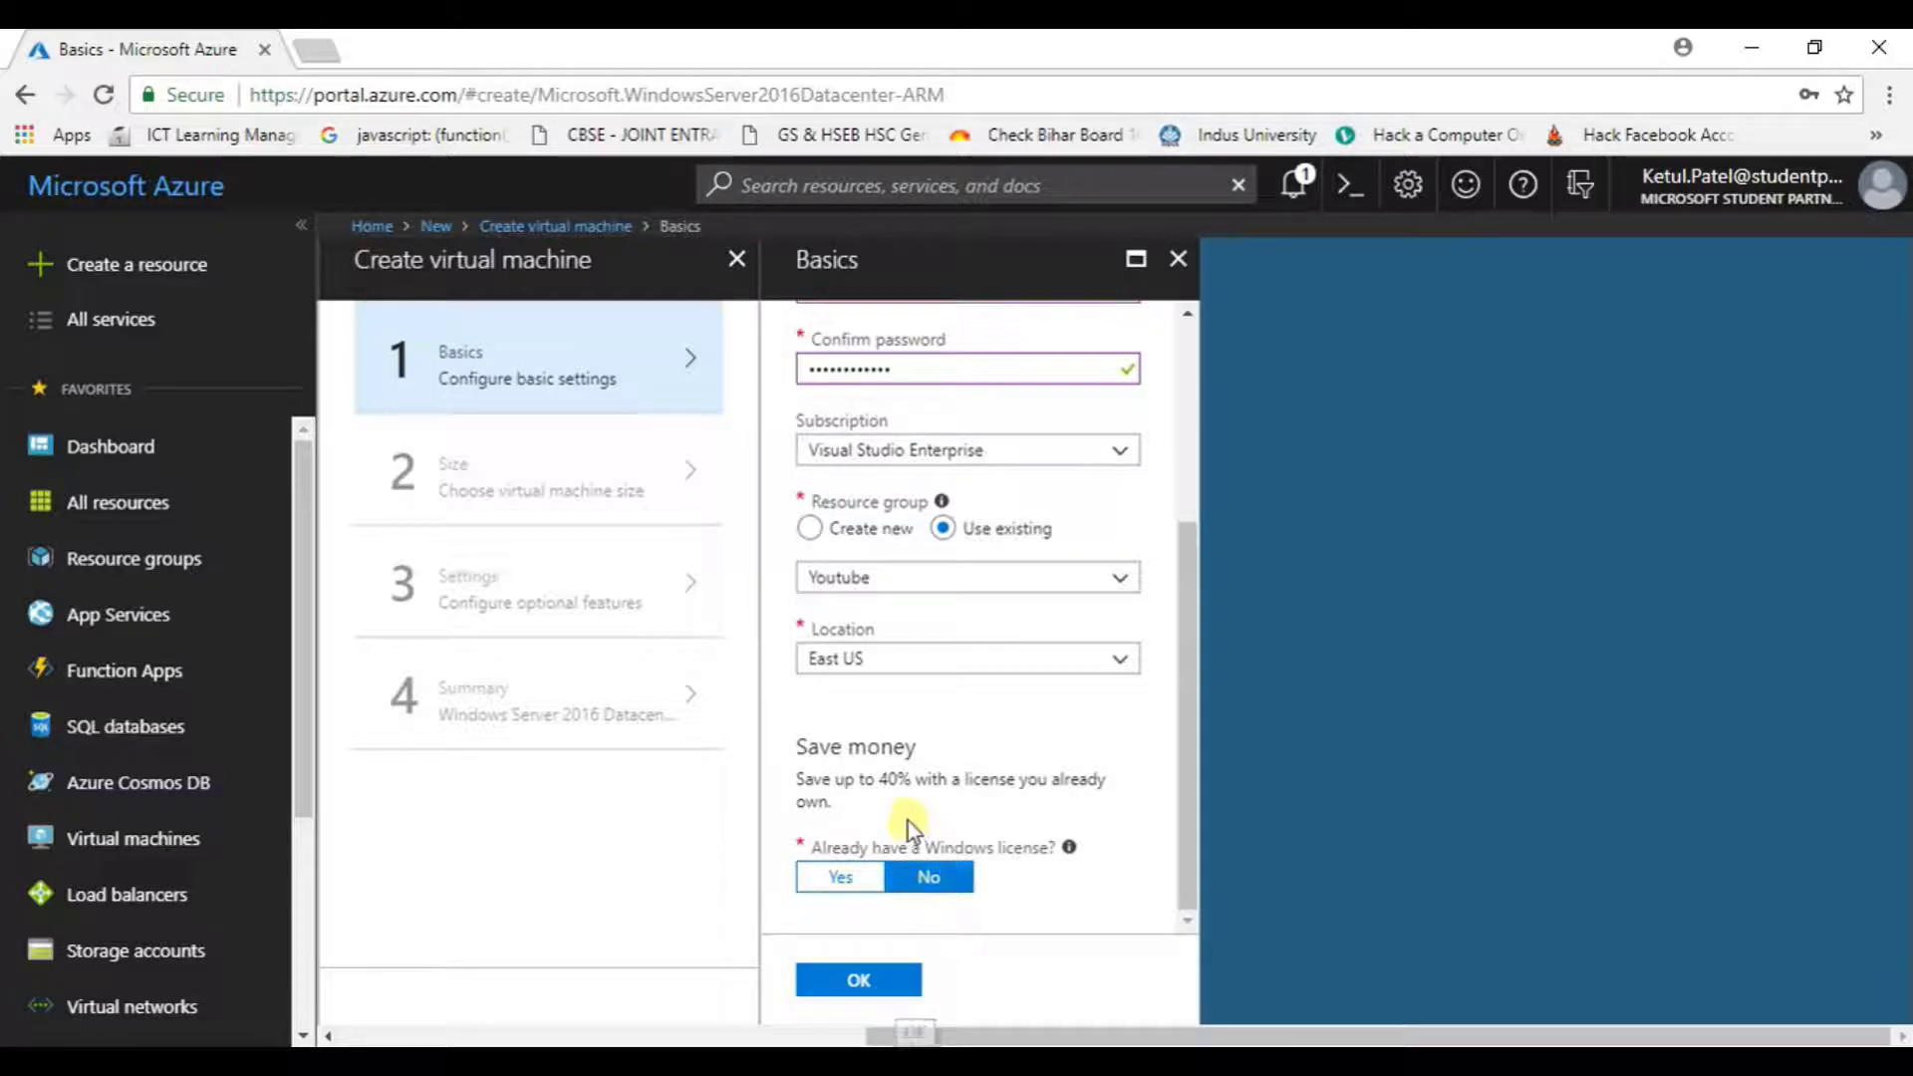
pyautogui.scroll(2, 907, 820)
pyautogui.scroll(2, 935, 660)
pyautogui.scroll(-2, 912, 748)
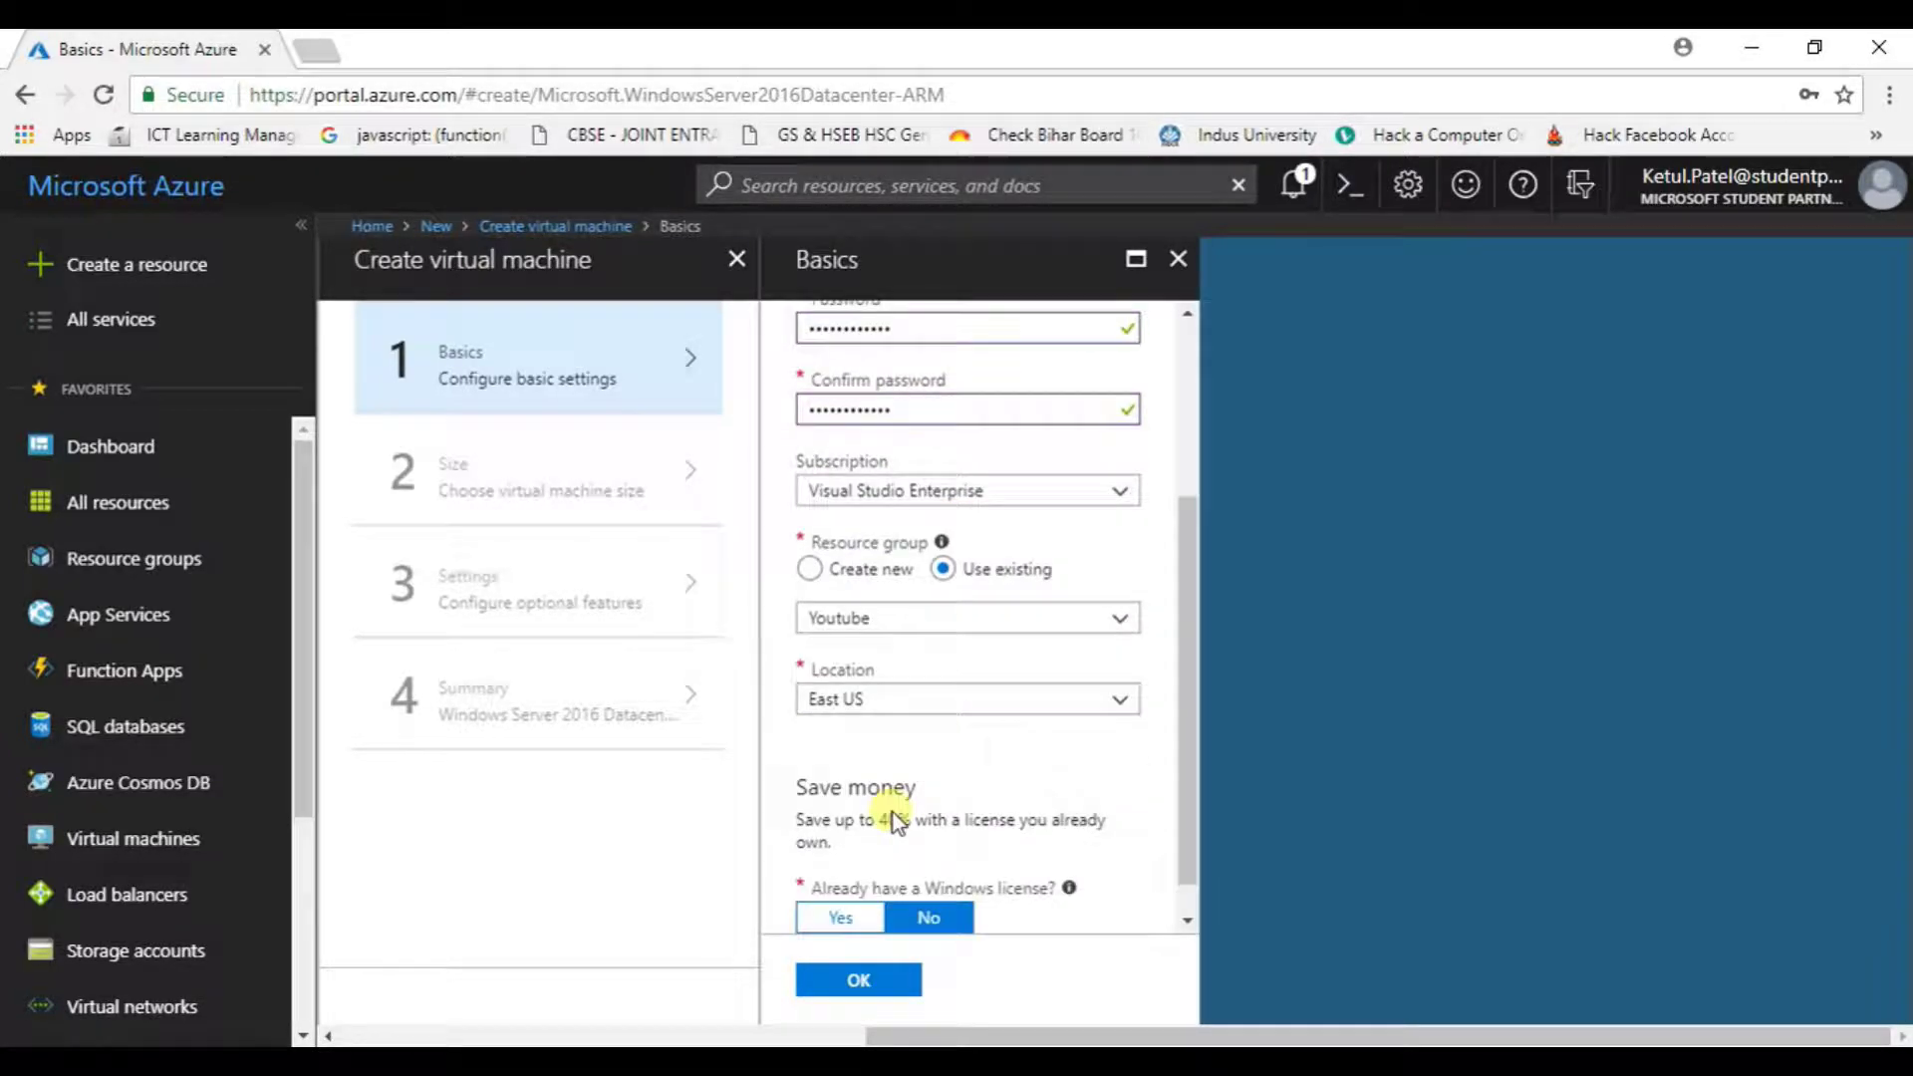
pyautogui.scroll(-1, 873, 898)
pyautogui.click(858, 979)
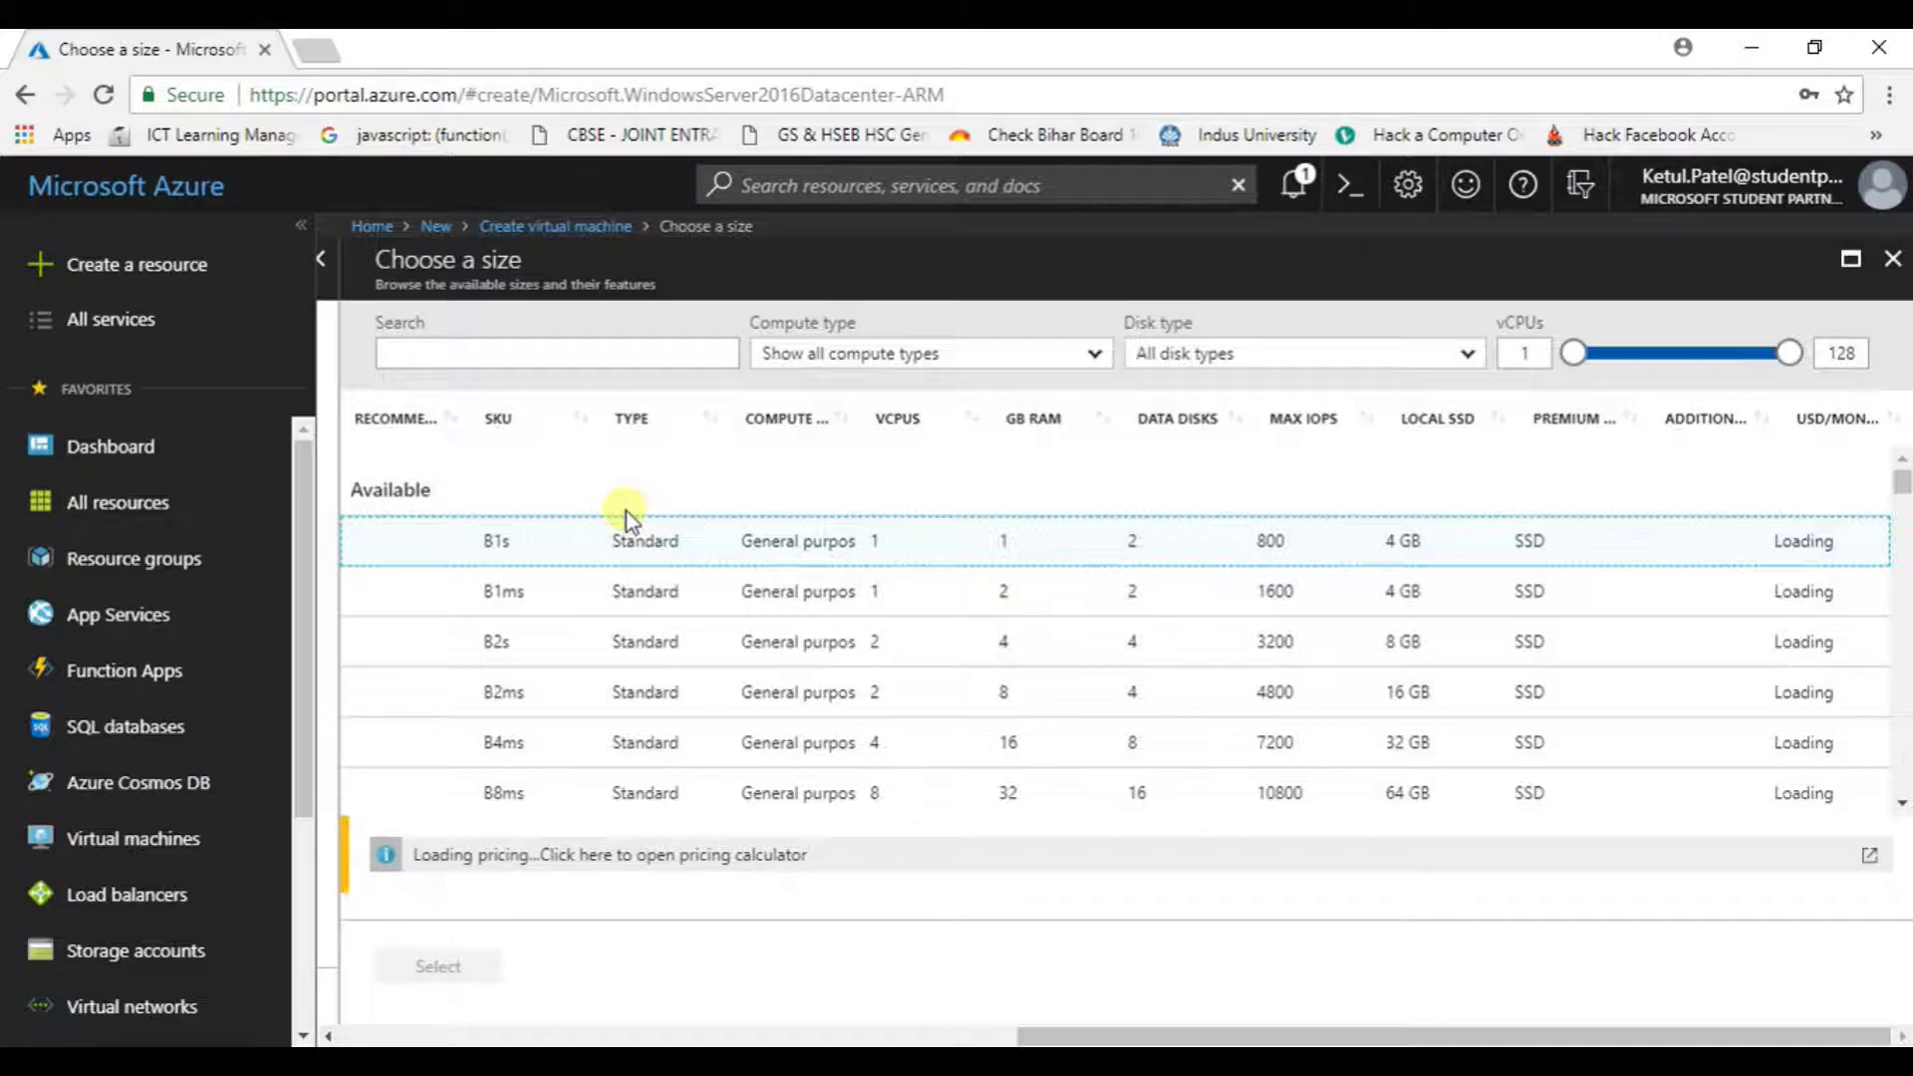
pyautogui.scroll(-2, 684, 555)
pyautogui.scroll(-3, 697, 571)
pyautogui.scroll(-2, 696, 572)
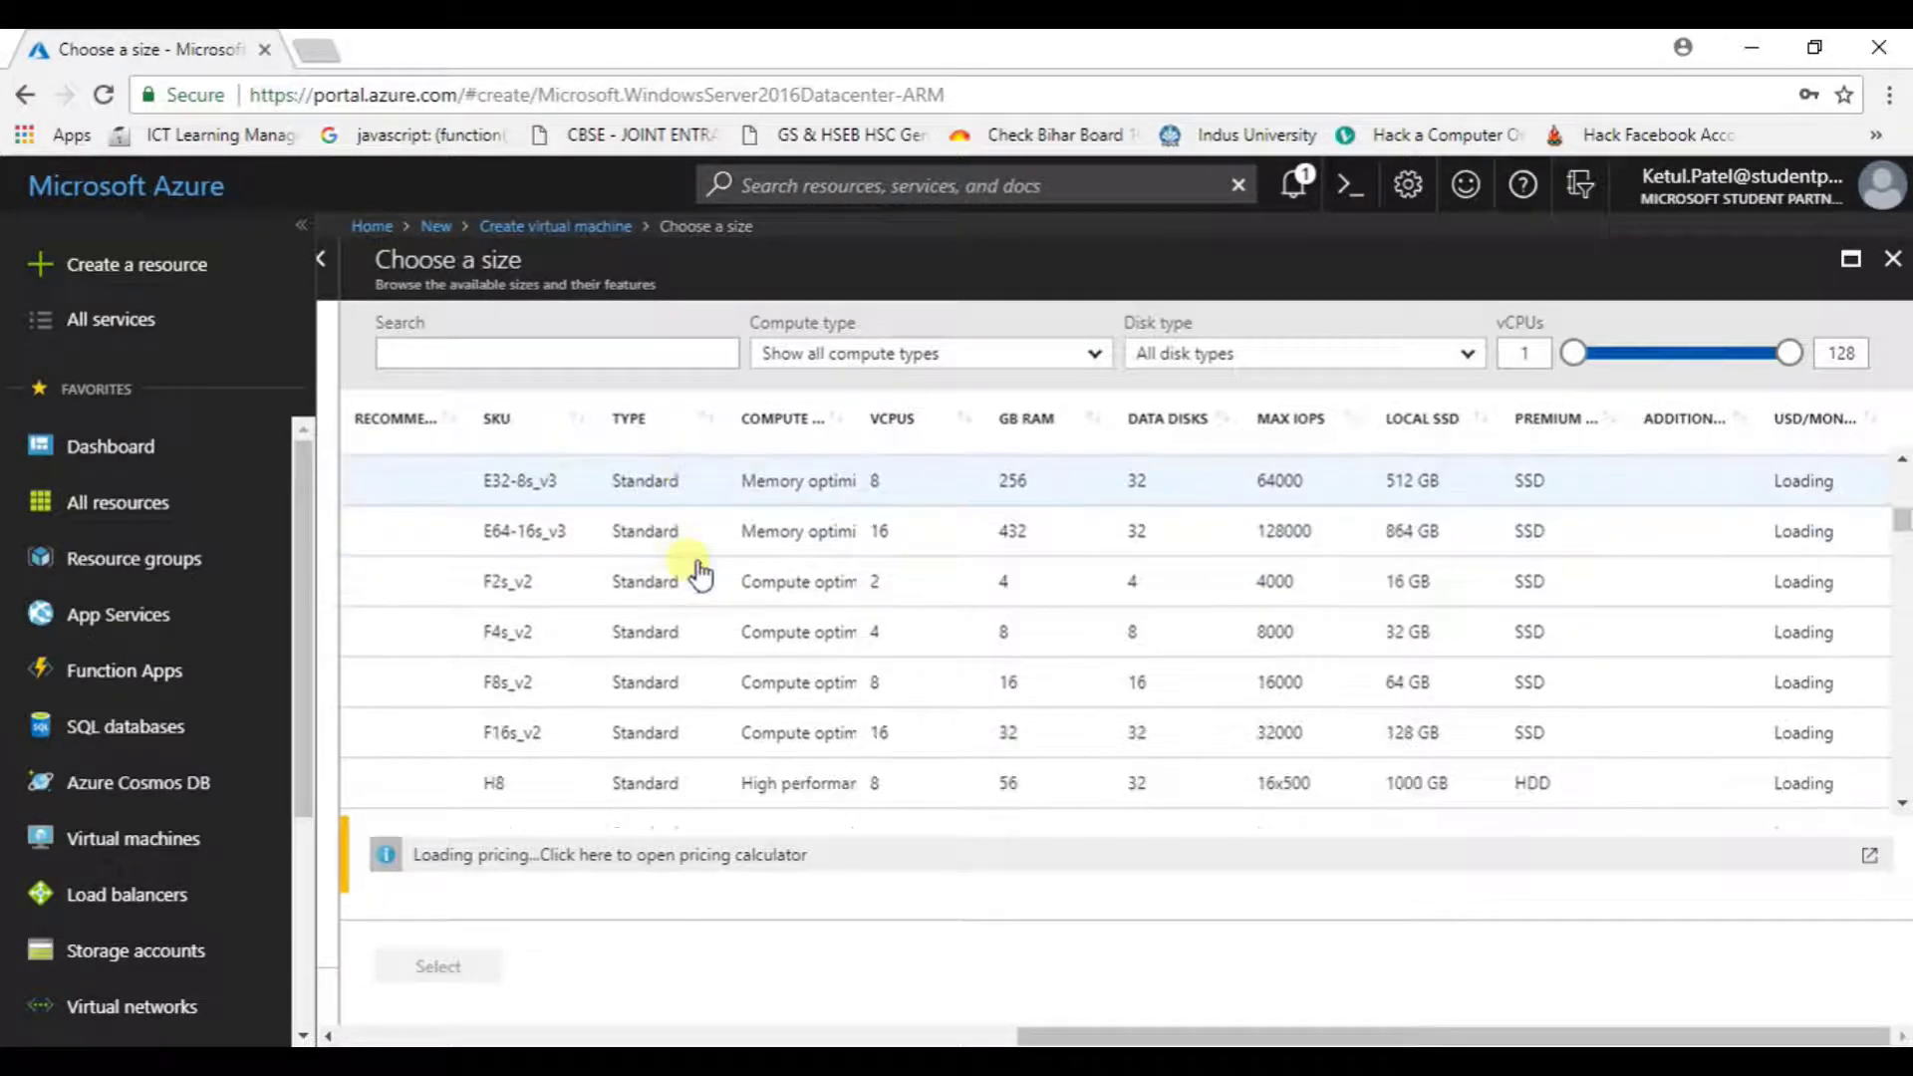
pyautogui.scroll(-3, 696, 572)
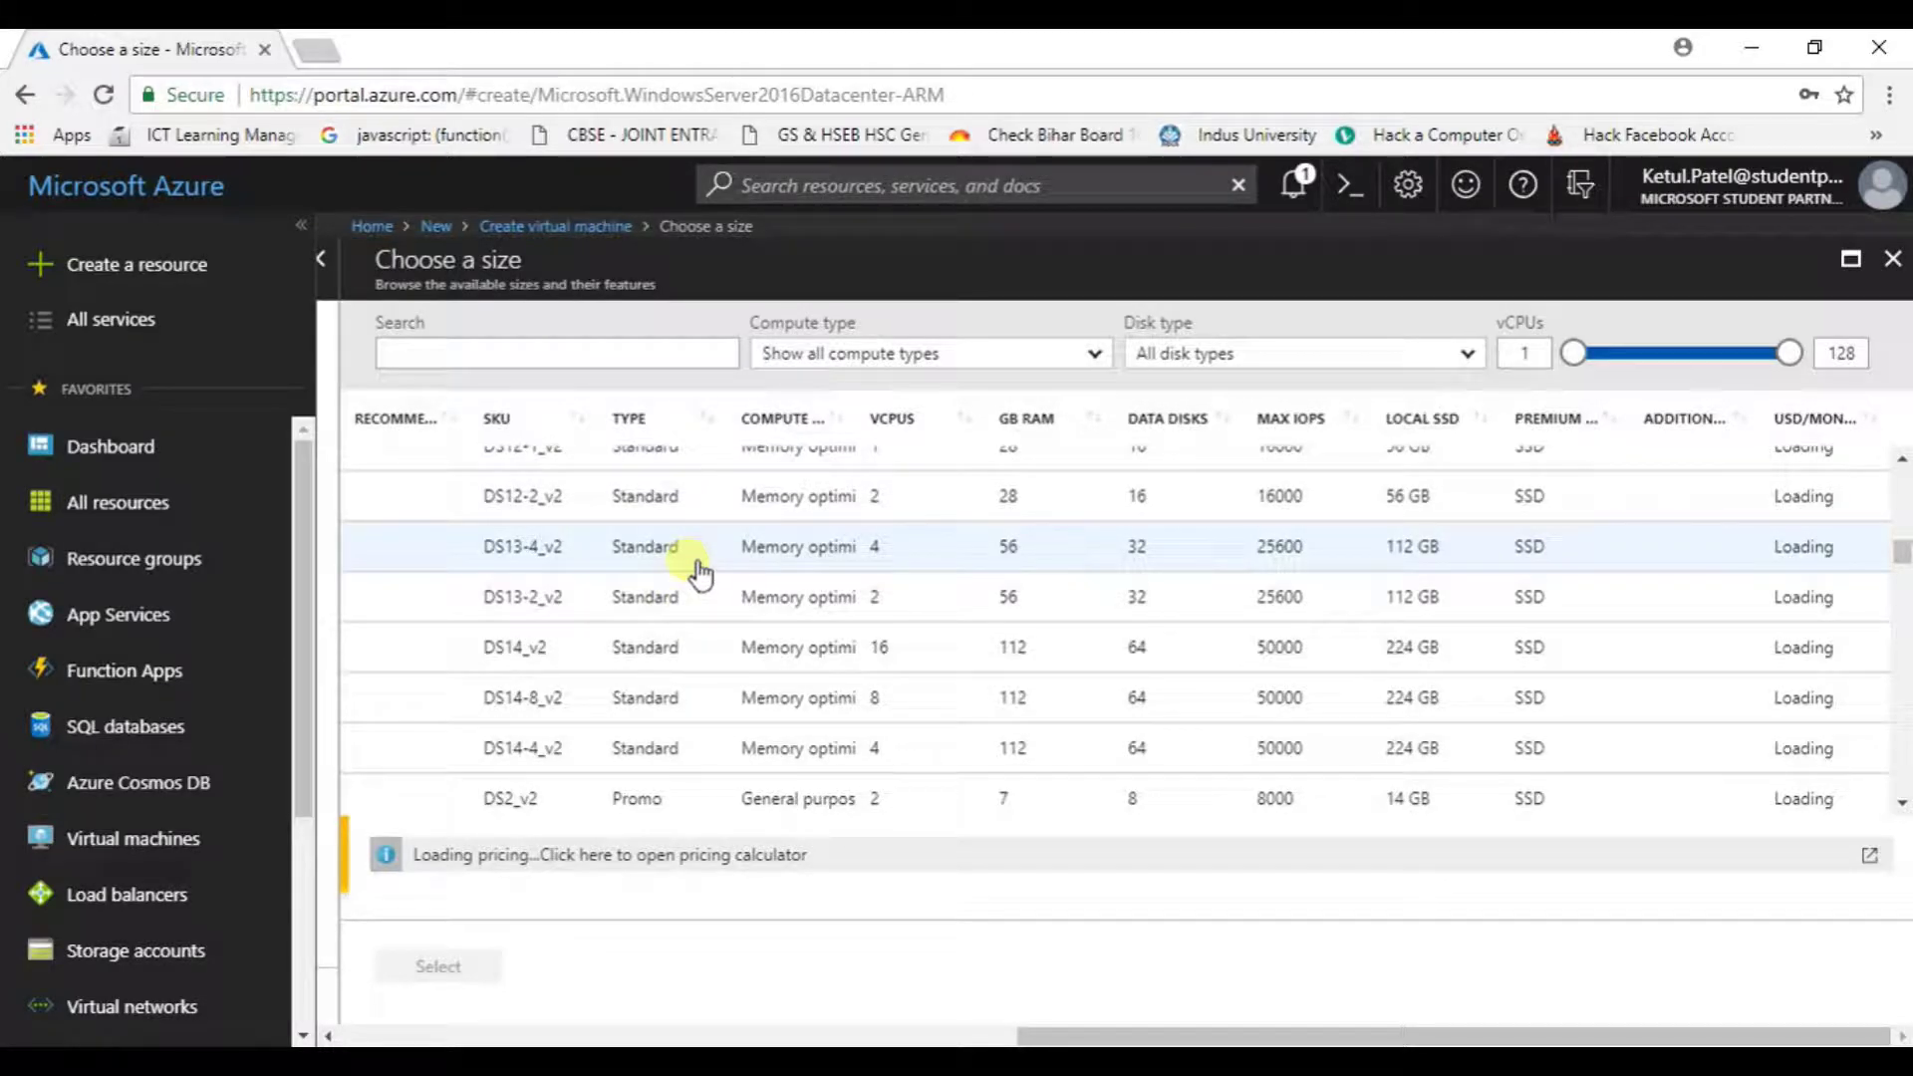
pyautogui.scroll(-3, 698, 571)
pyautogui.scroll(-2, 696, 571)
pyautogui.scroll(-2, 696, 572)
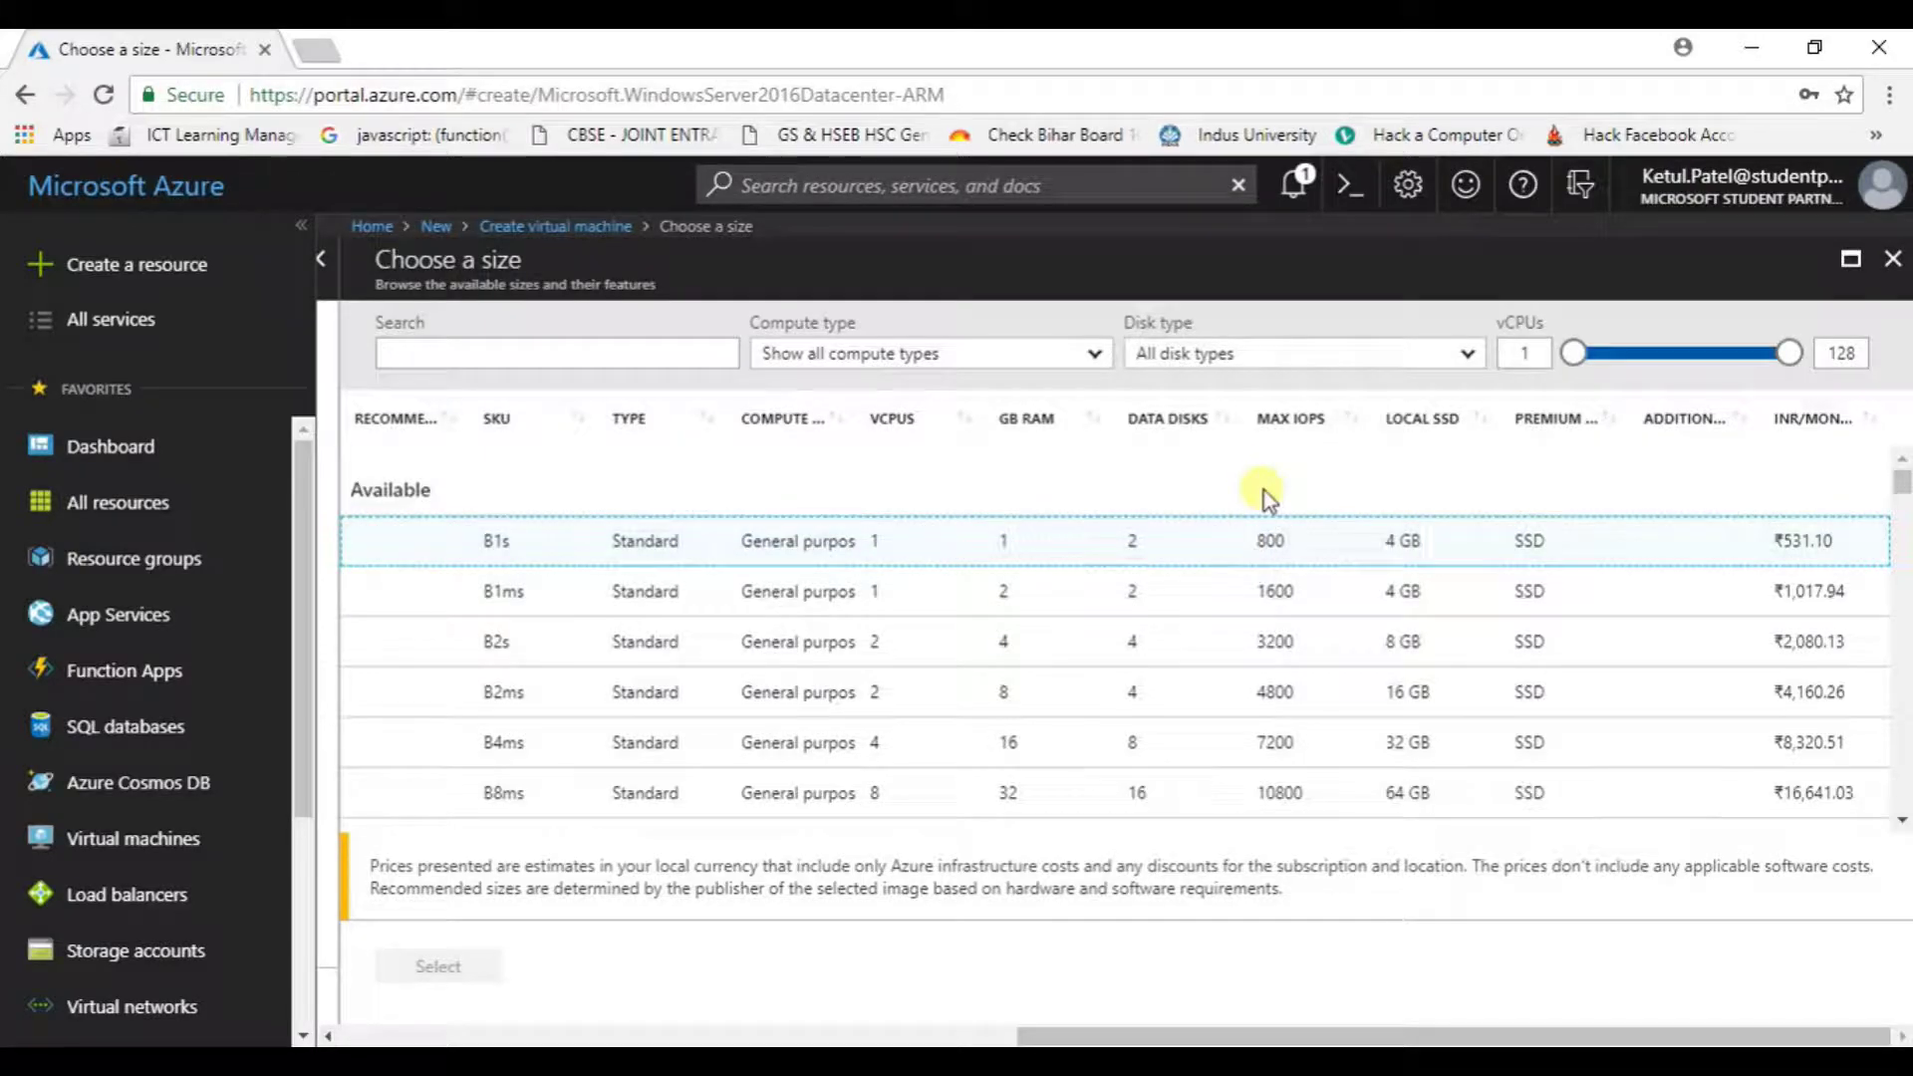
pyautogui.scroll(-3, 1256, 553)
pyautogui.scroll(-3, 1255, 554)
pyautogui.scroll(6, 1278, 534)
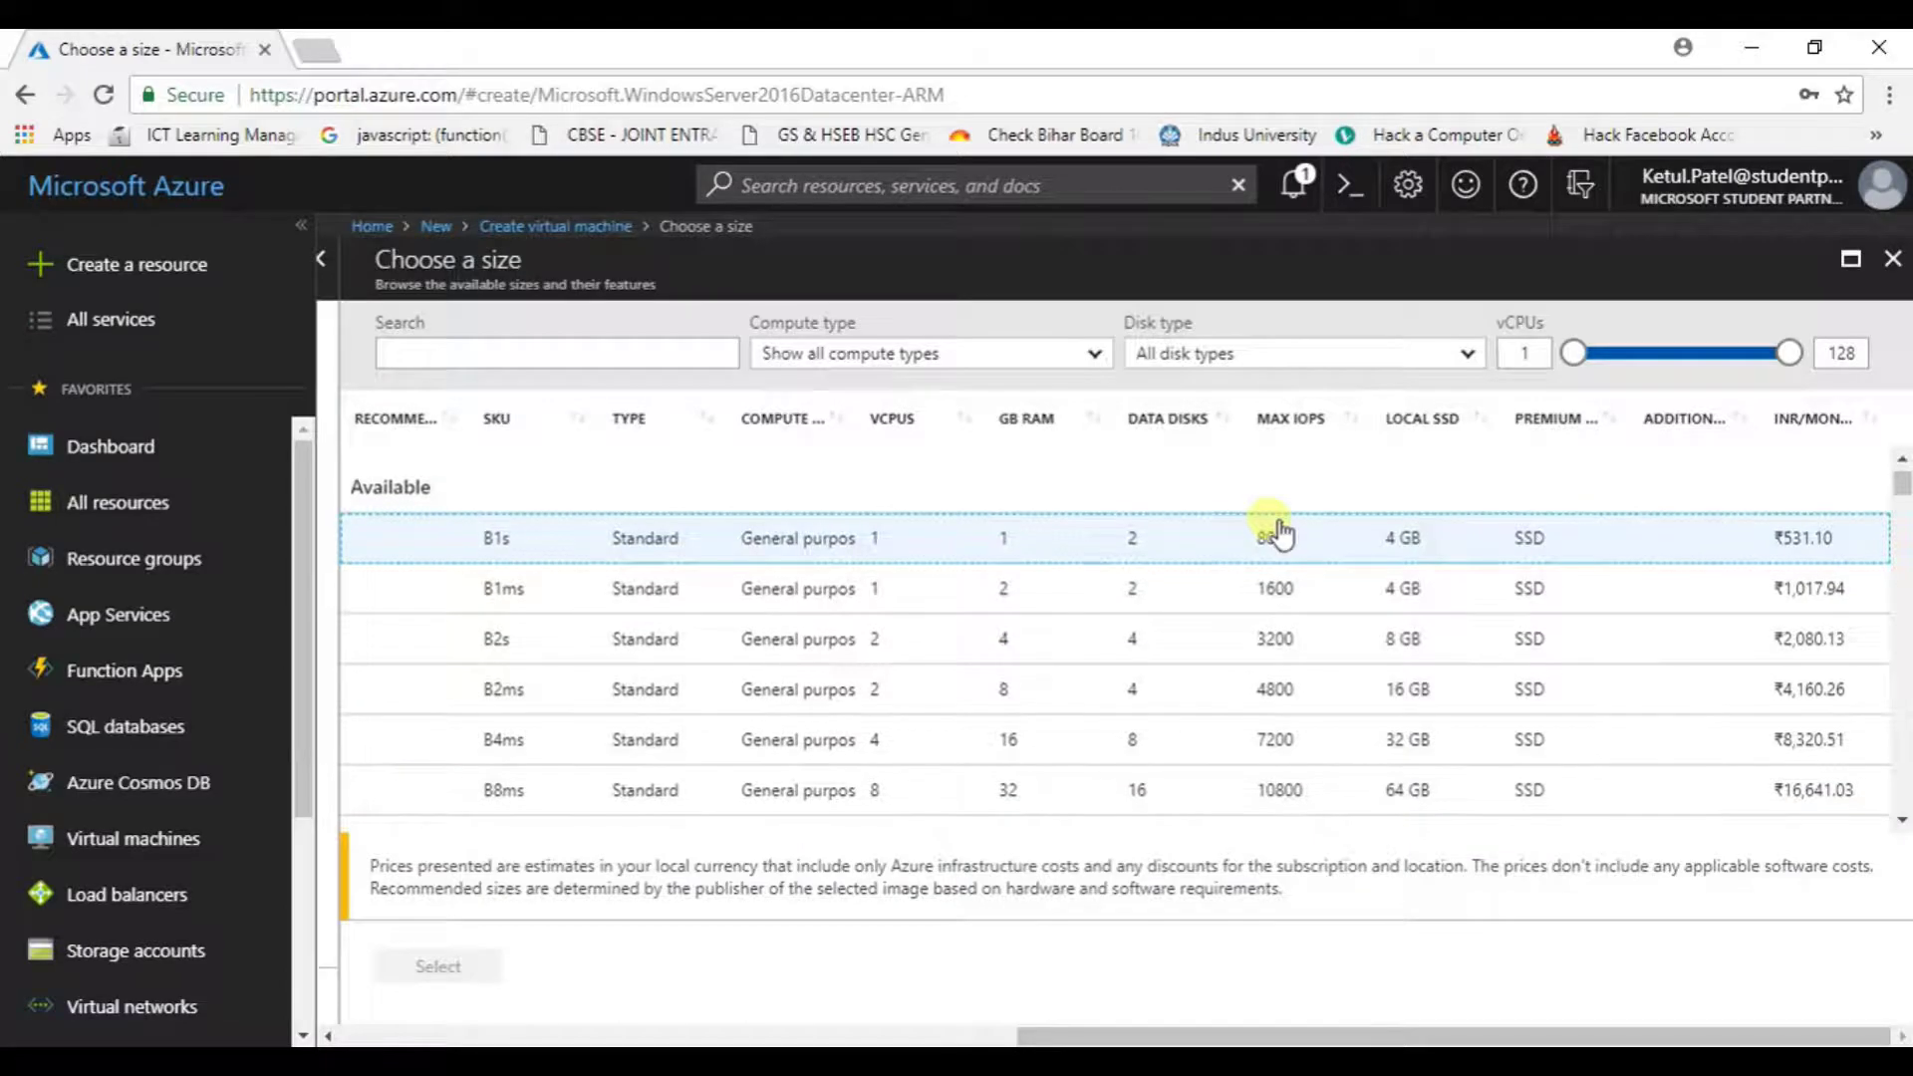
pyautogui.scroll(-3, 1278, 534)
pyautogui.scroll(-3, 1278, 533)
pyautogui.scroll(-3, 1278, 534)
pyautogui.scroll(-3, 1277, 534)
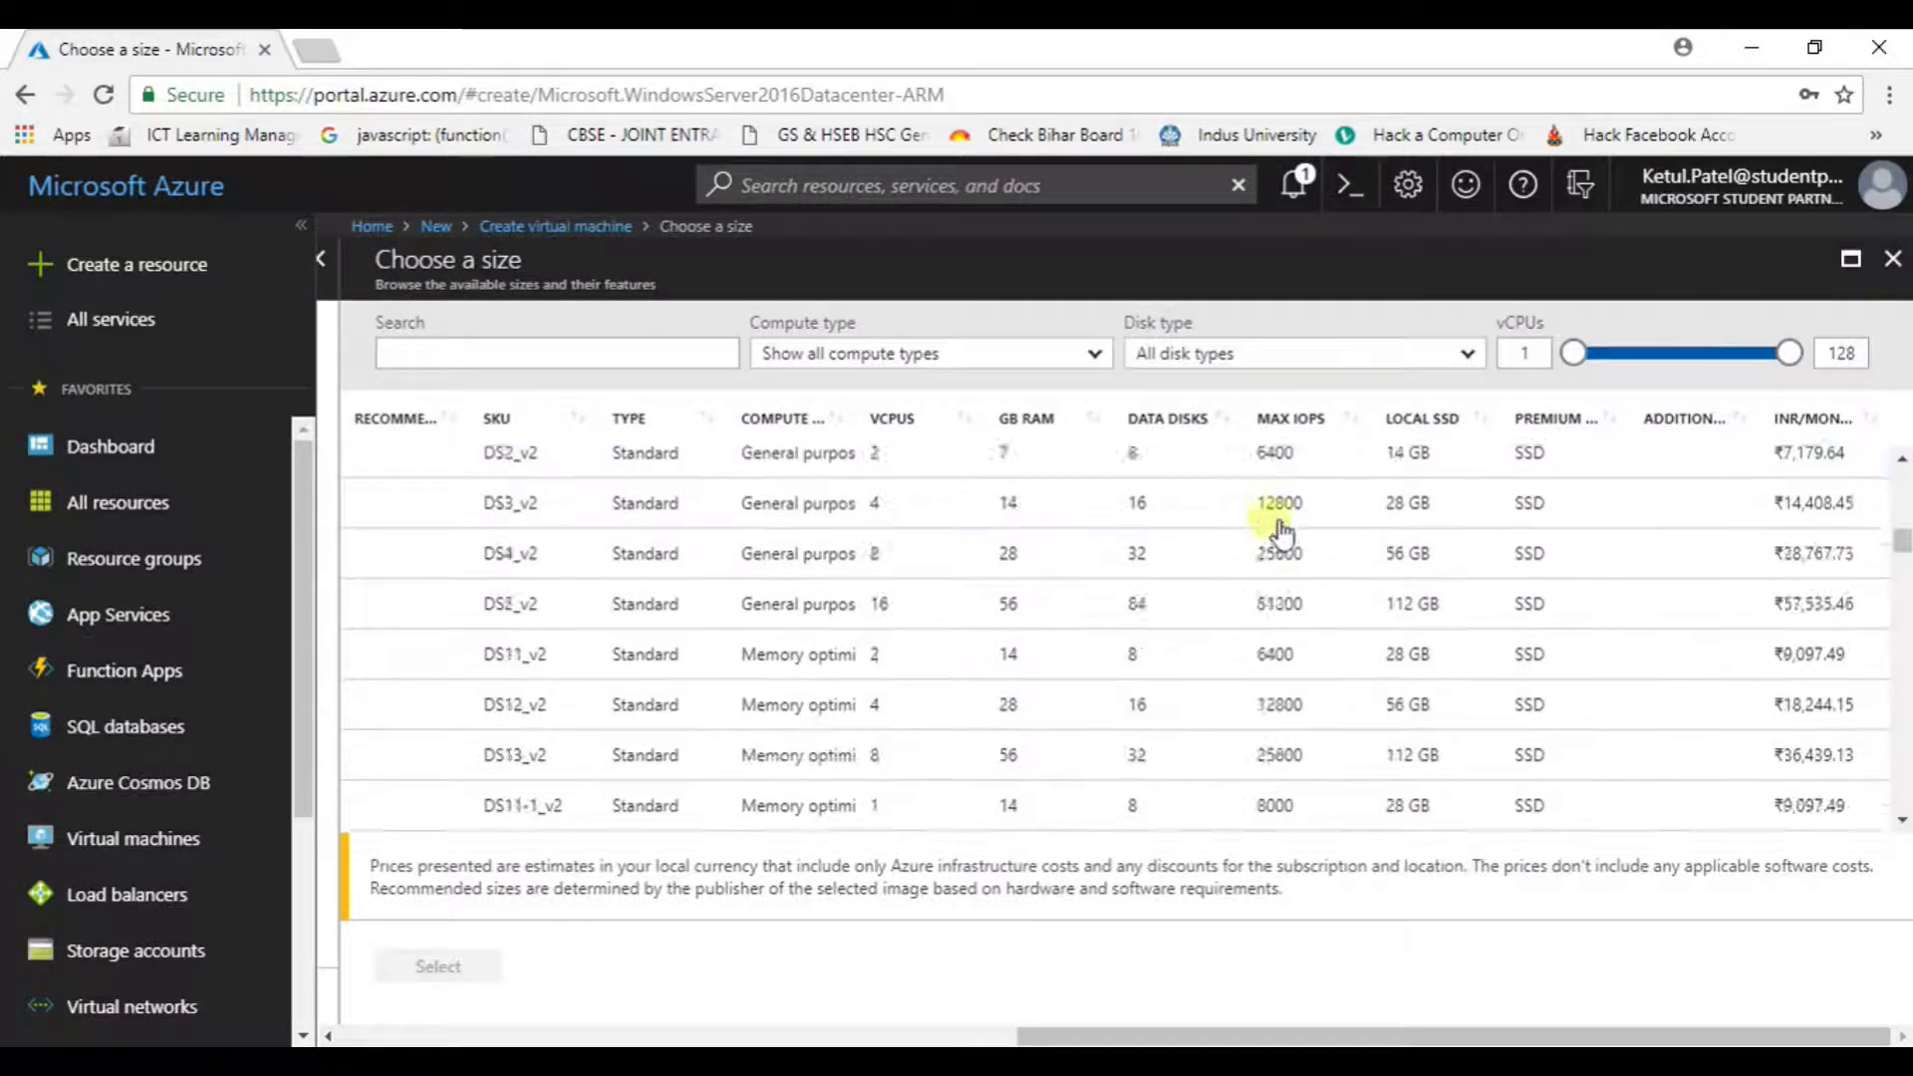
pyautogui.scroll(-3, 1279, 534)
pyautogui.scroll(-3, 1277, 533)
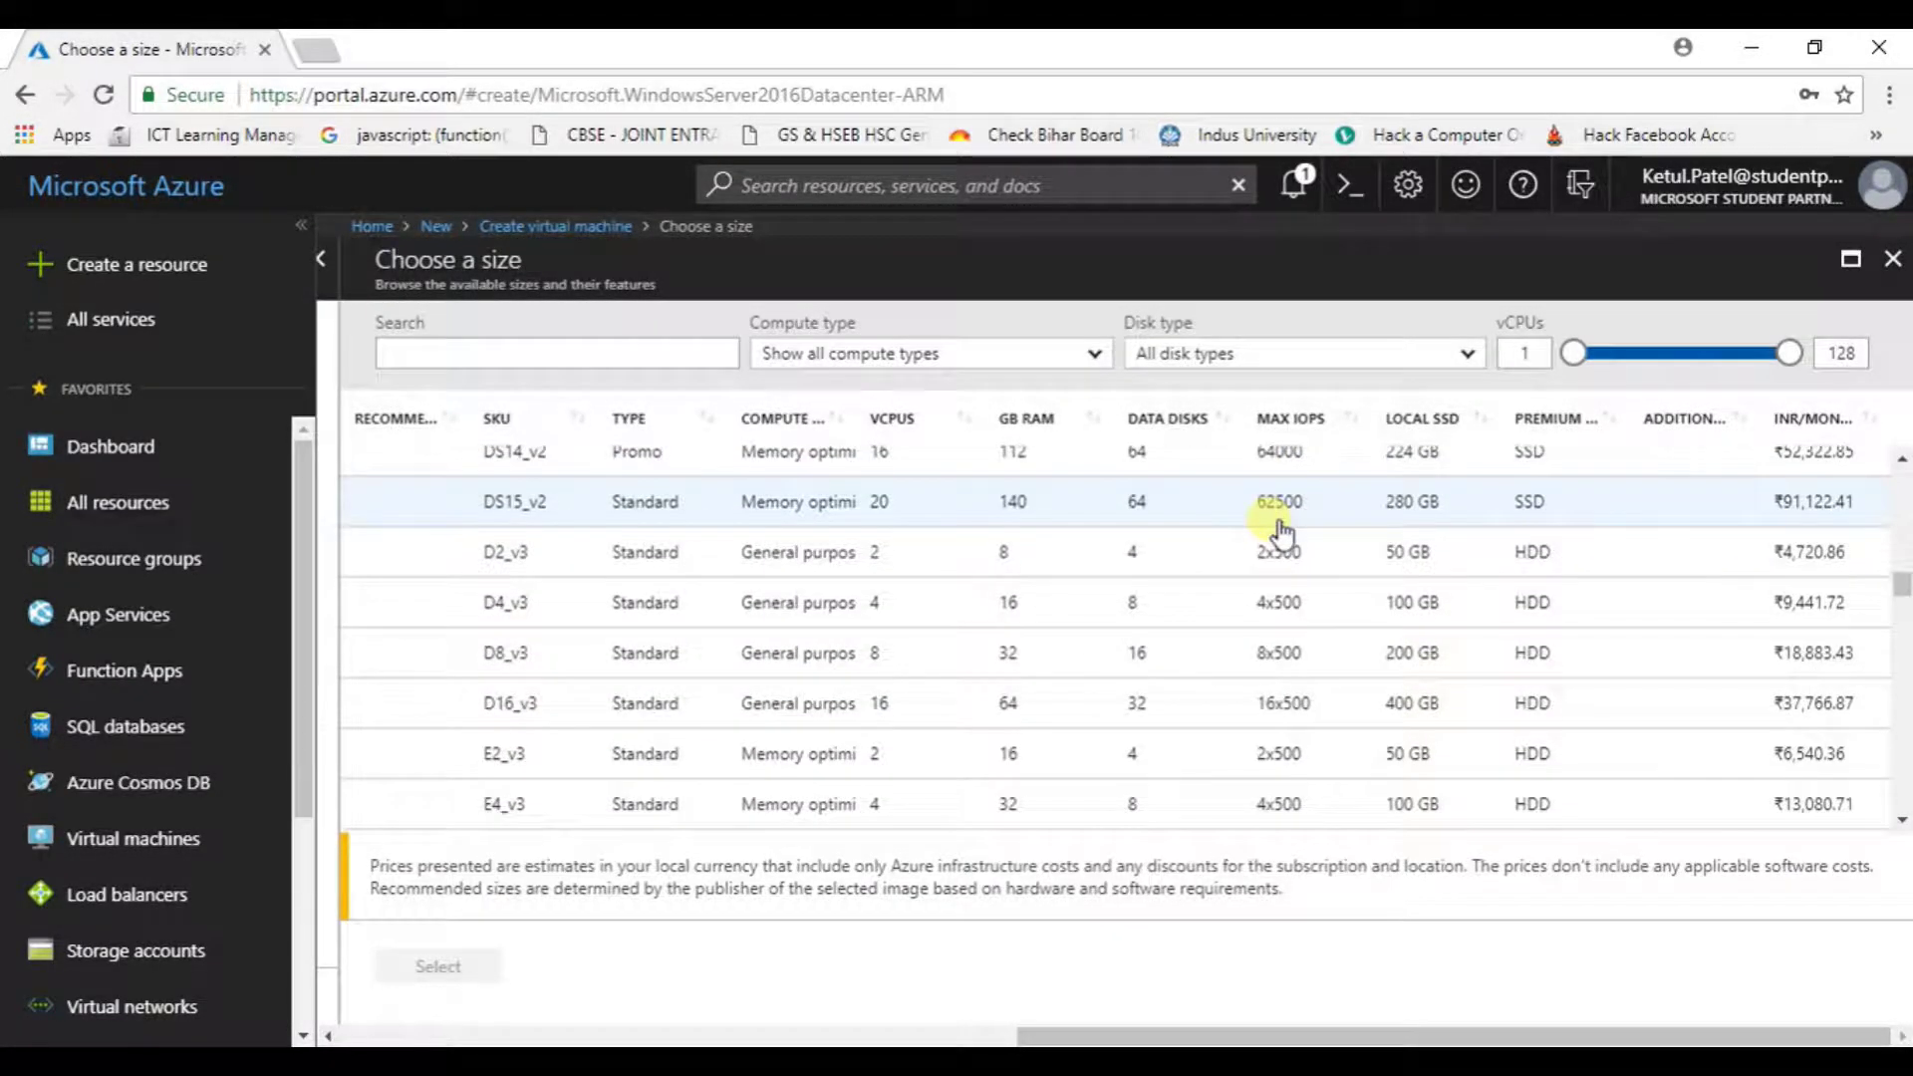
pyautogui.scroll(-3, 1278, 534)
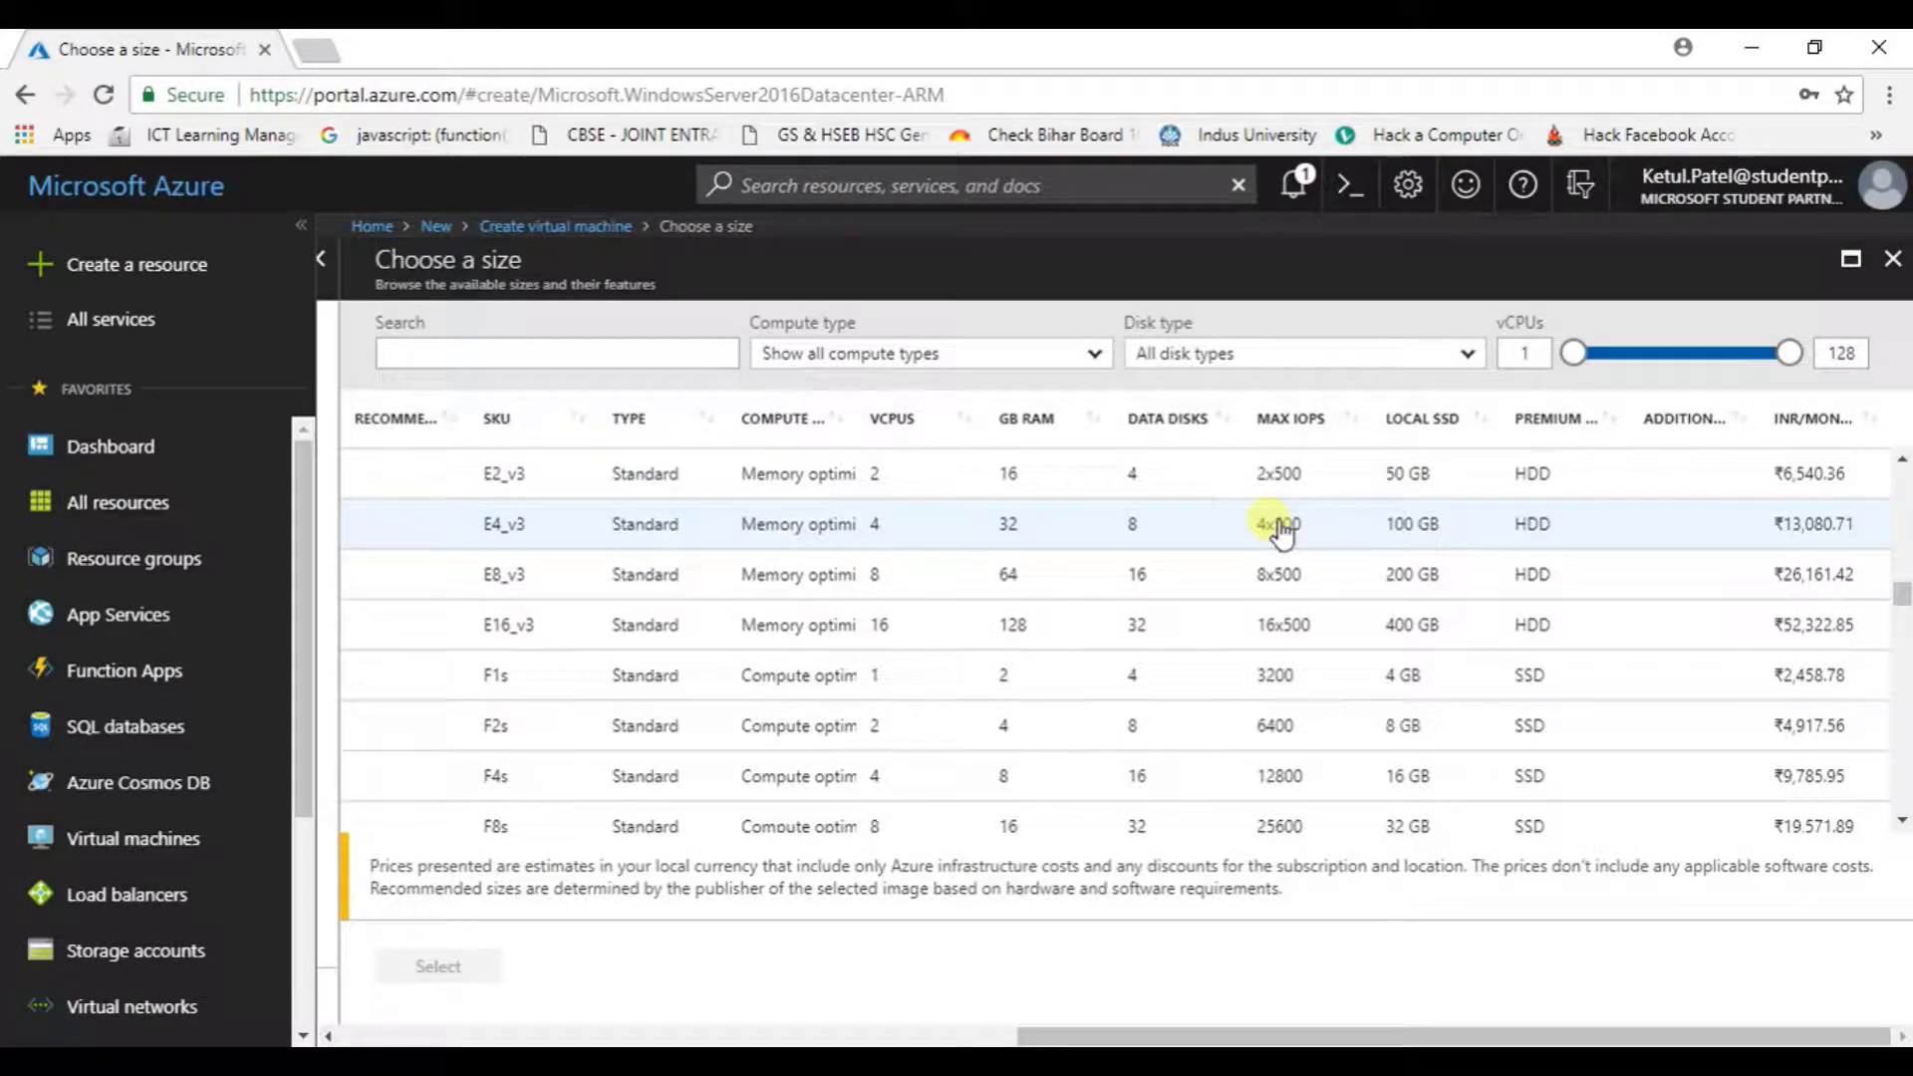
pyautogui.scroll(-1, 1278, 533)
pyautogui.scroll(3, 1278, 533)
pyautogui.scroll(5, 1279, 533)
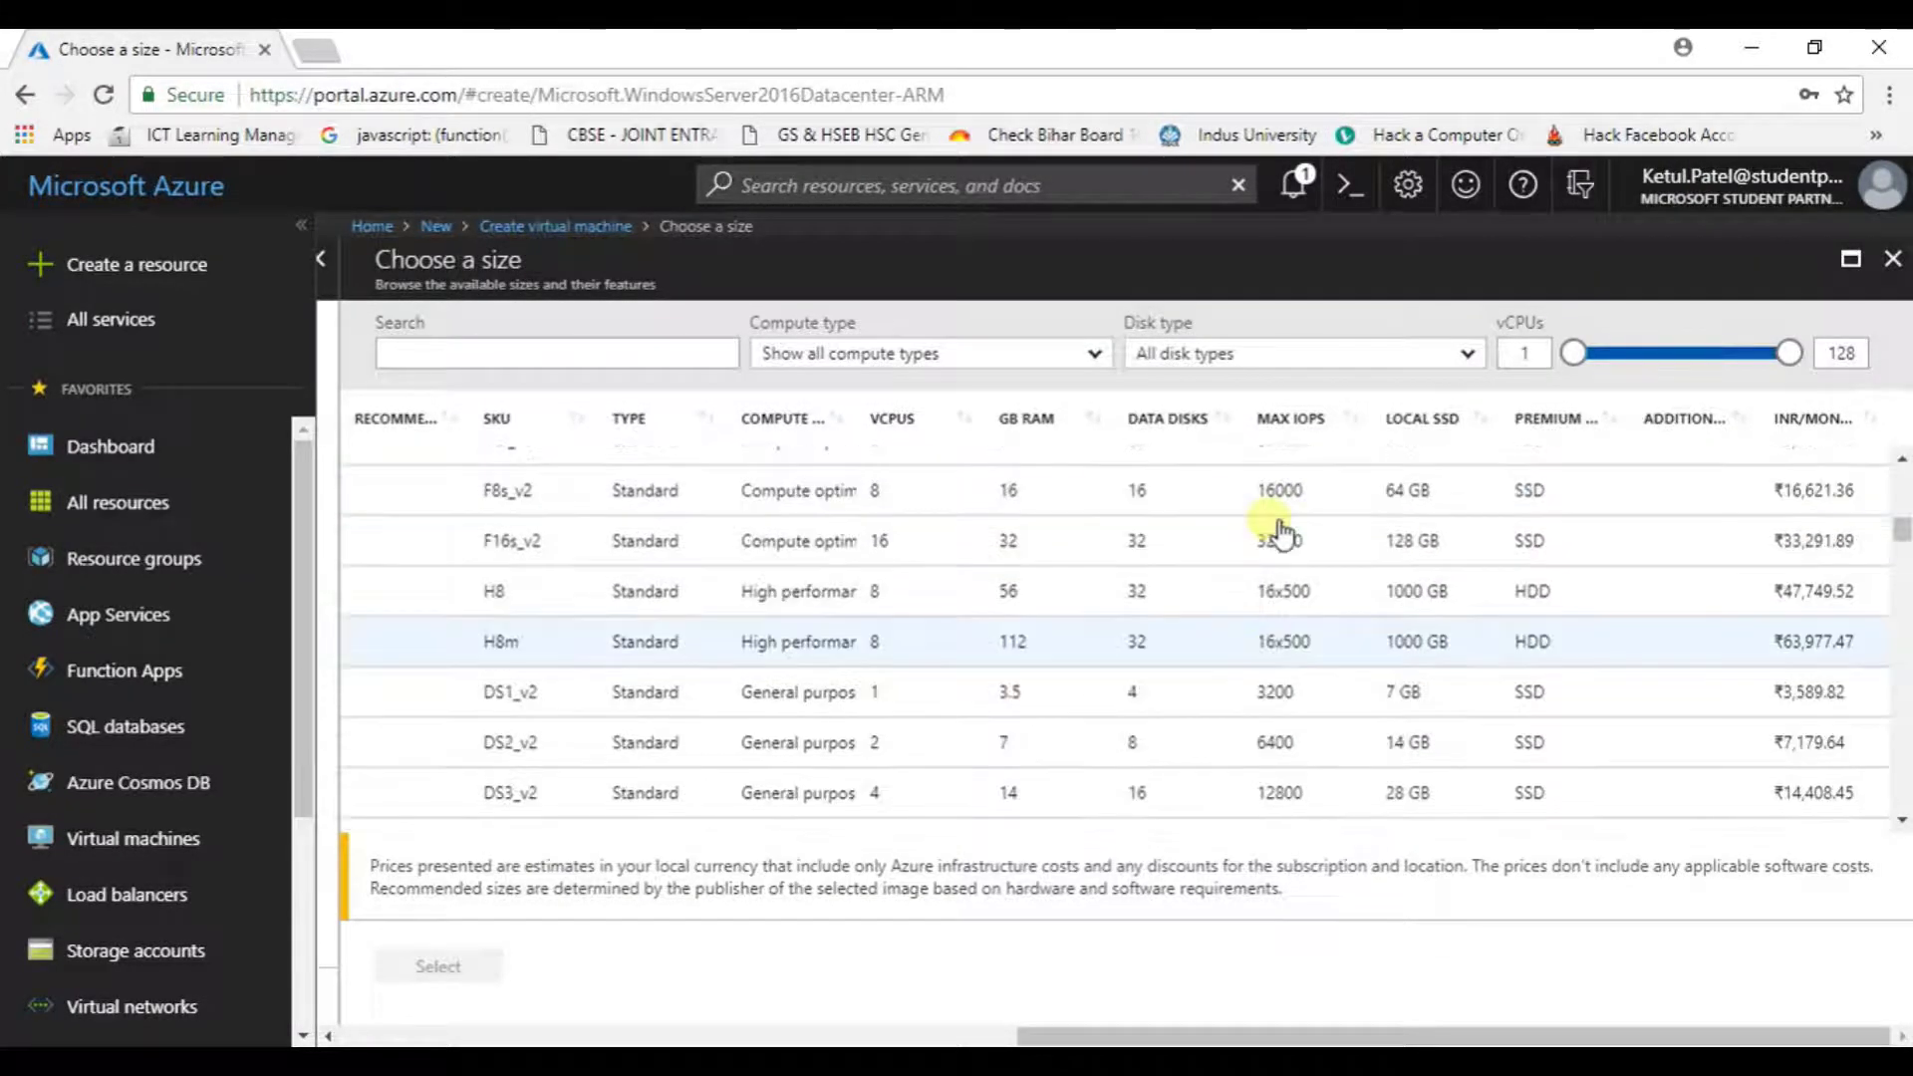
pyautogui.scroll(5, 1279, 534)
pyautogui.scroll(5, 1278, 534)
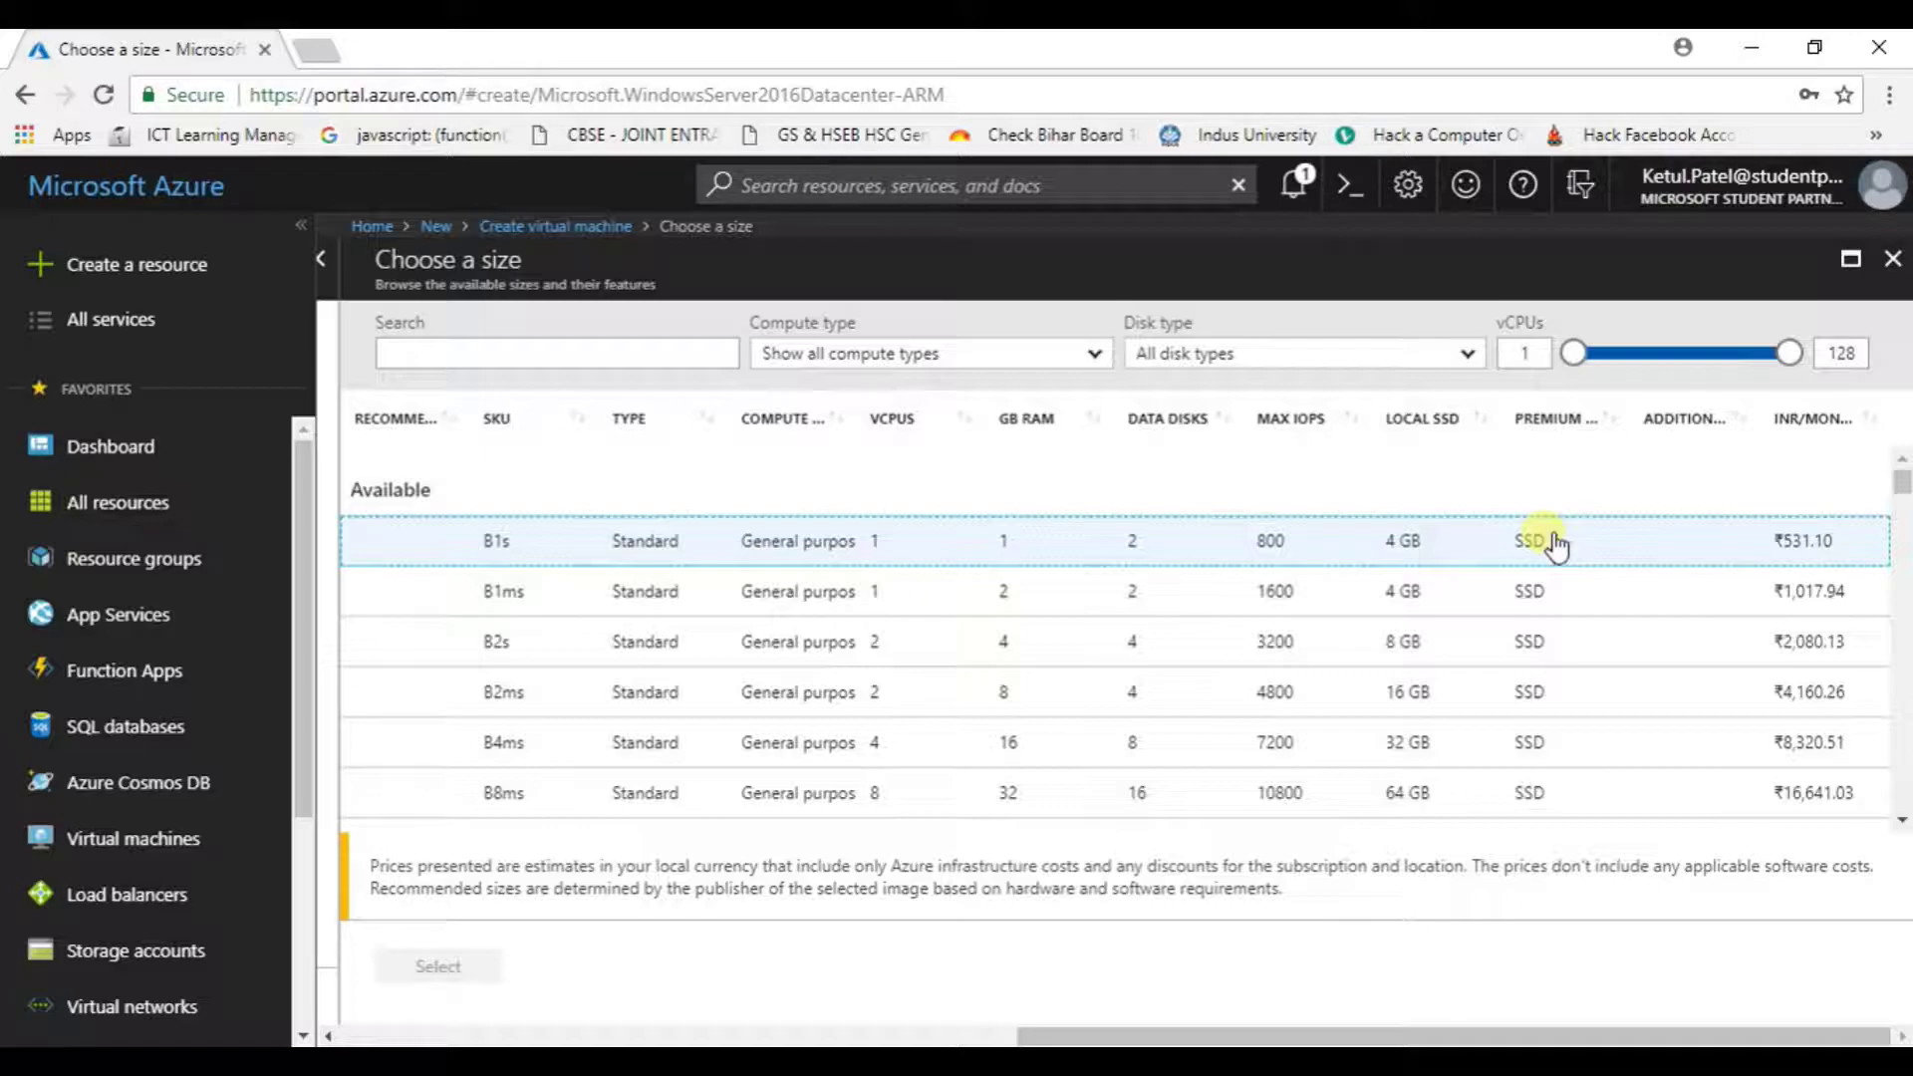
# Step: Select and confirm the B1s size for the VM
pyautogui.click(1555, 542)
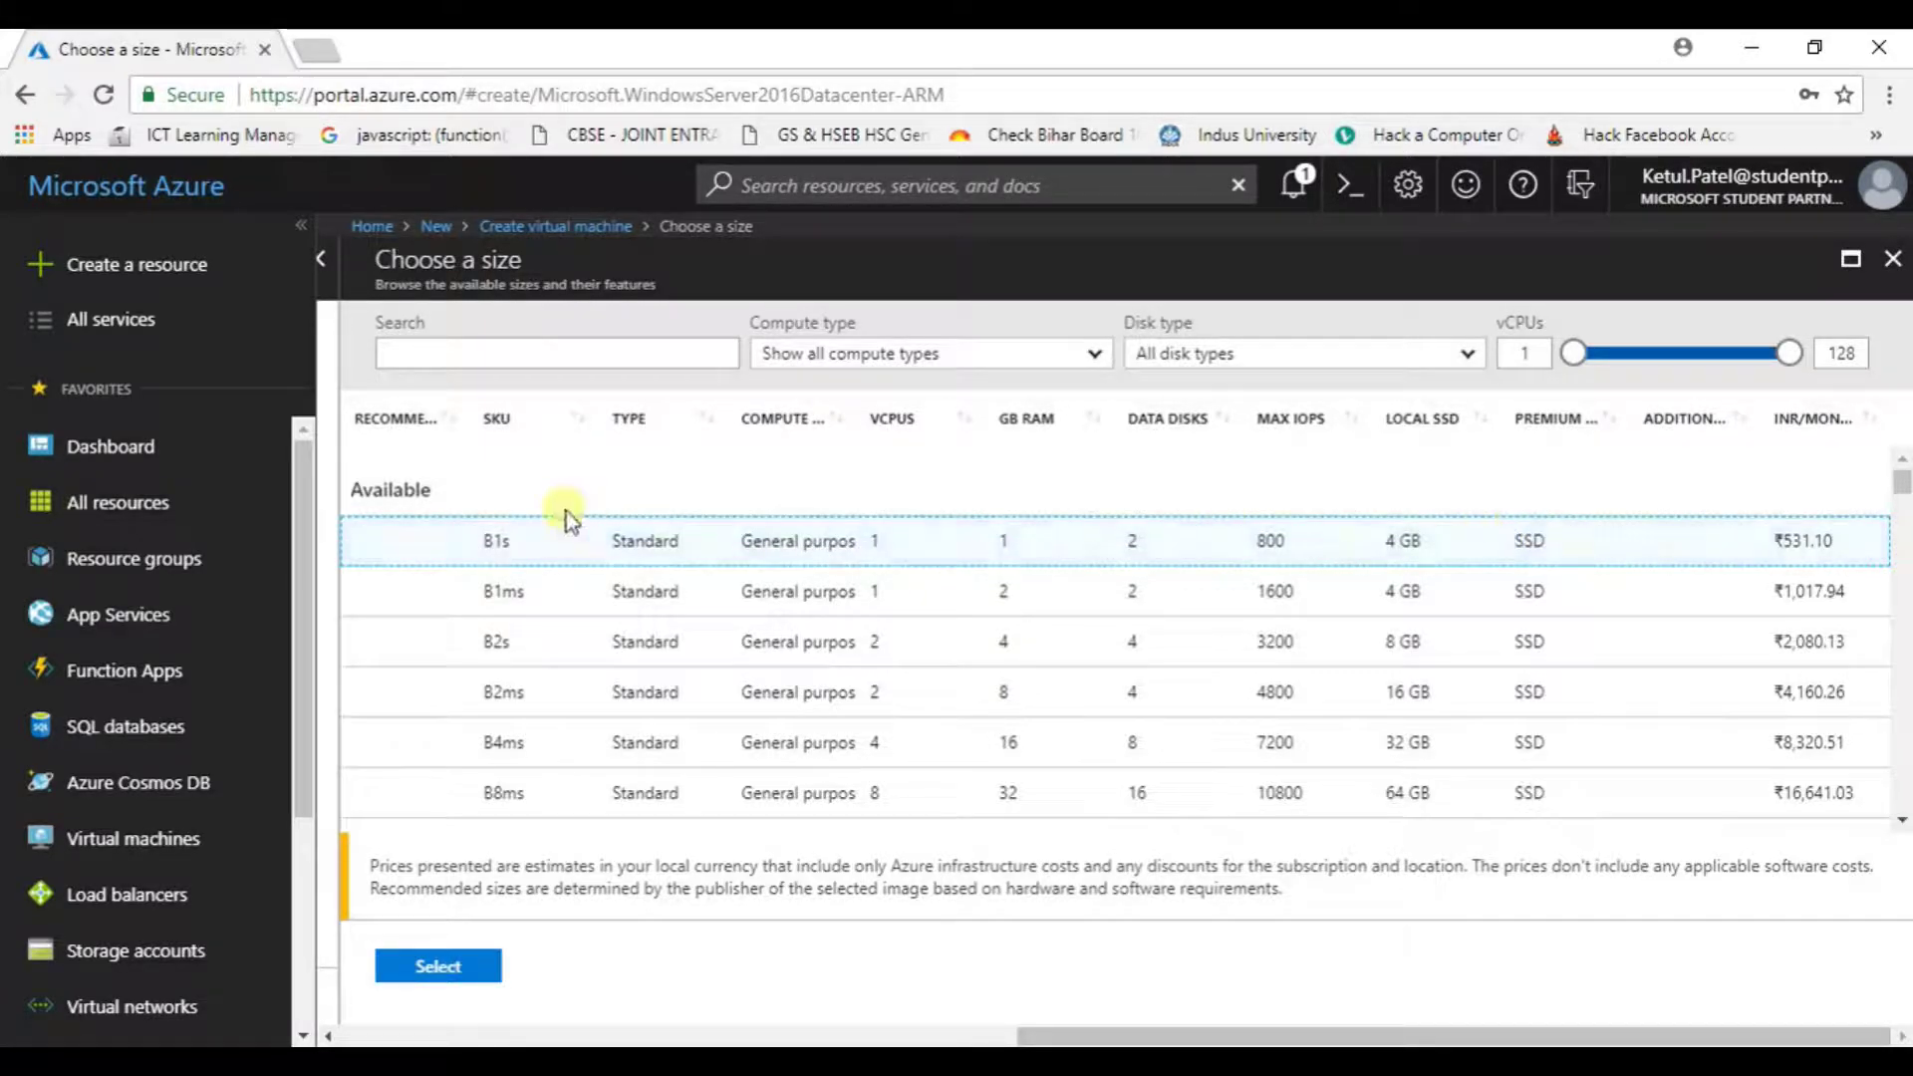
pyautogui.click(438, 967)
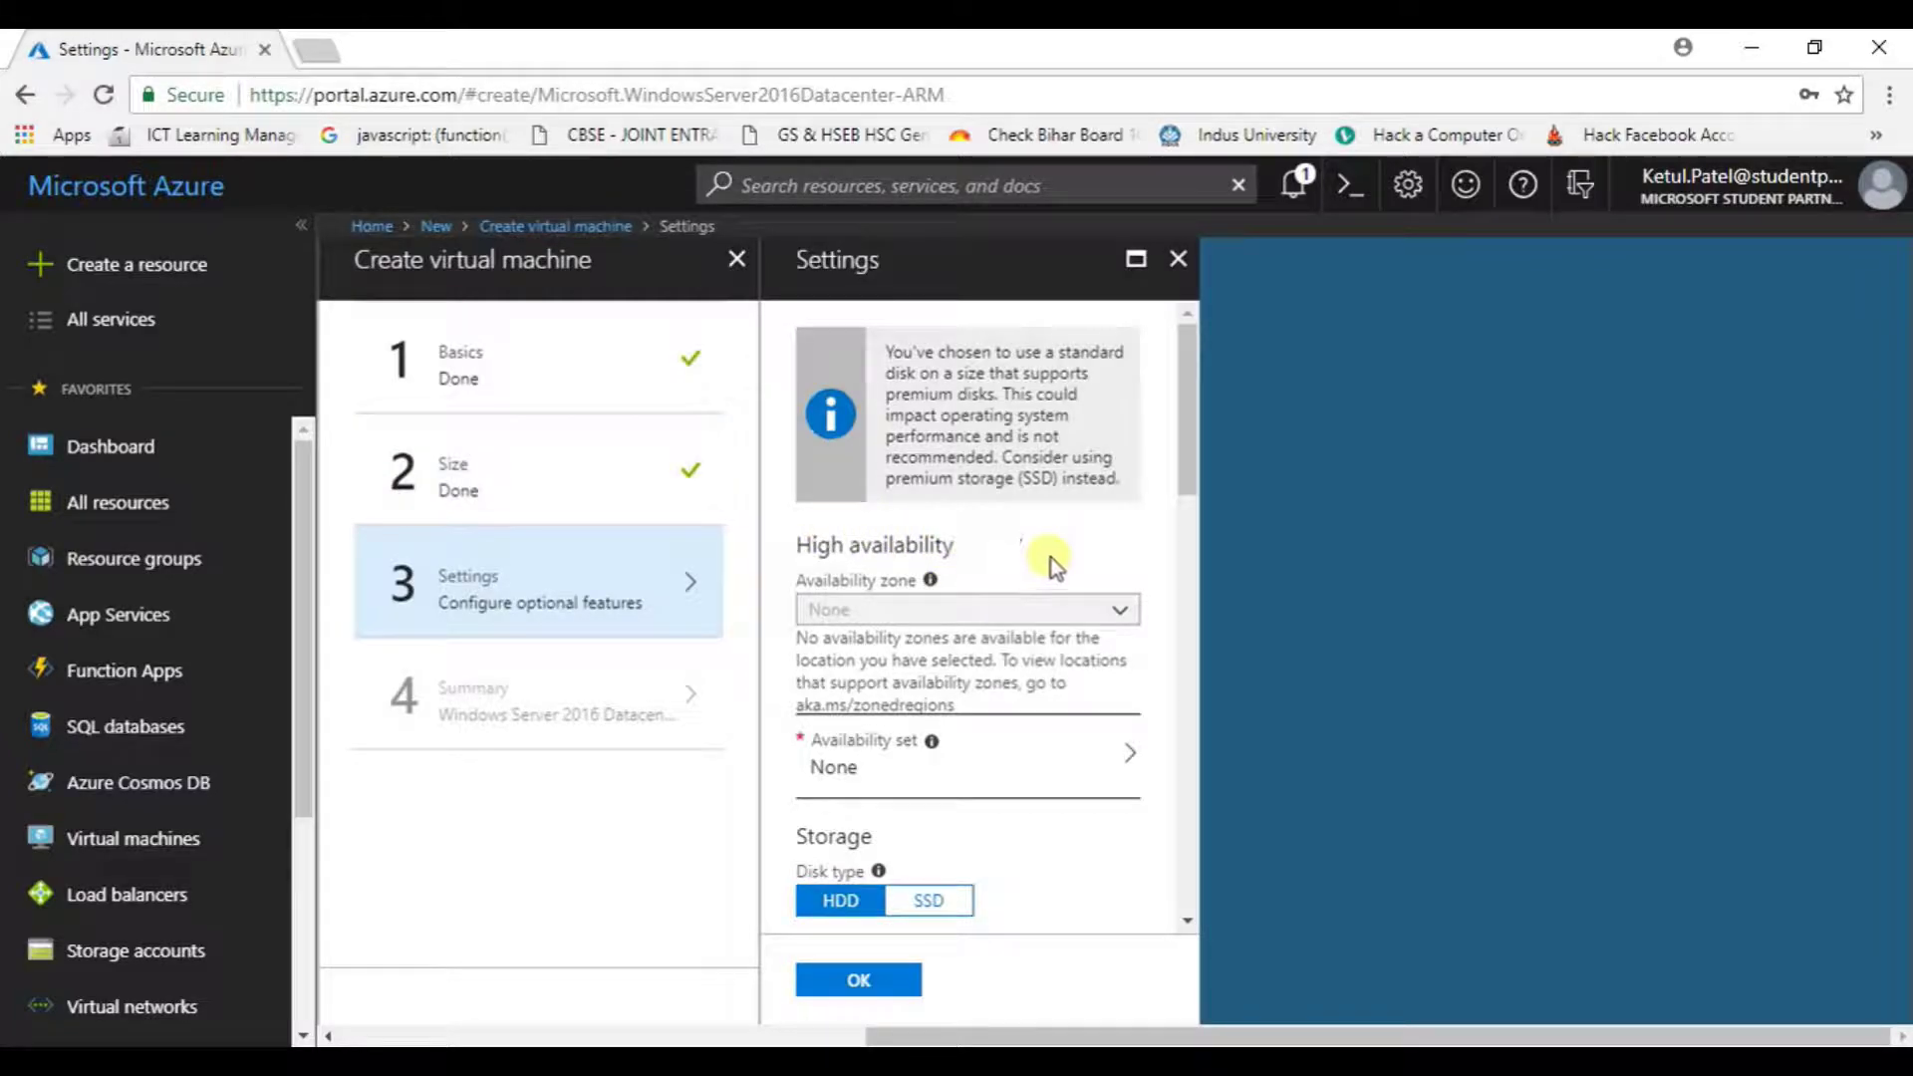
pyautogui.scroll(-1, 1051, 558)
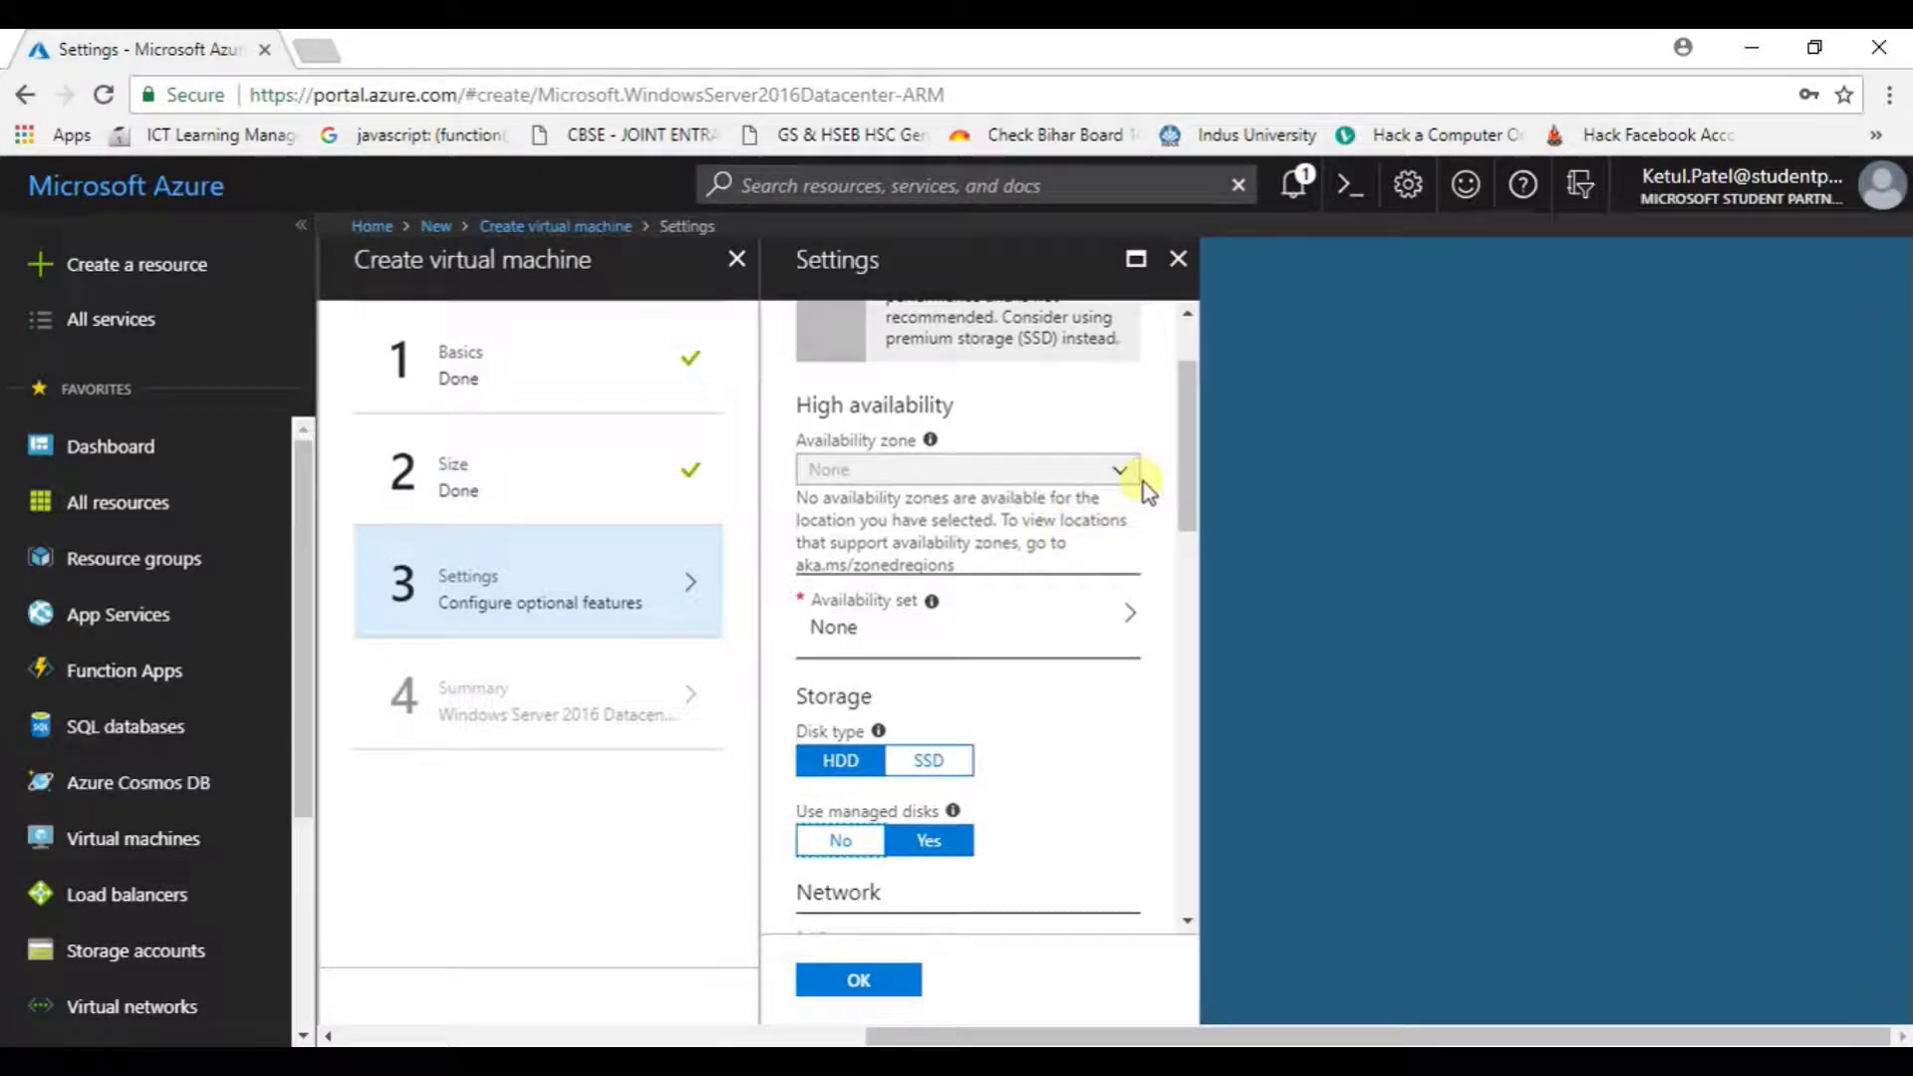
# Step: Leave the availability set at None and switch the disk type to SSD
pyautogui.click(1124, 650)
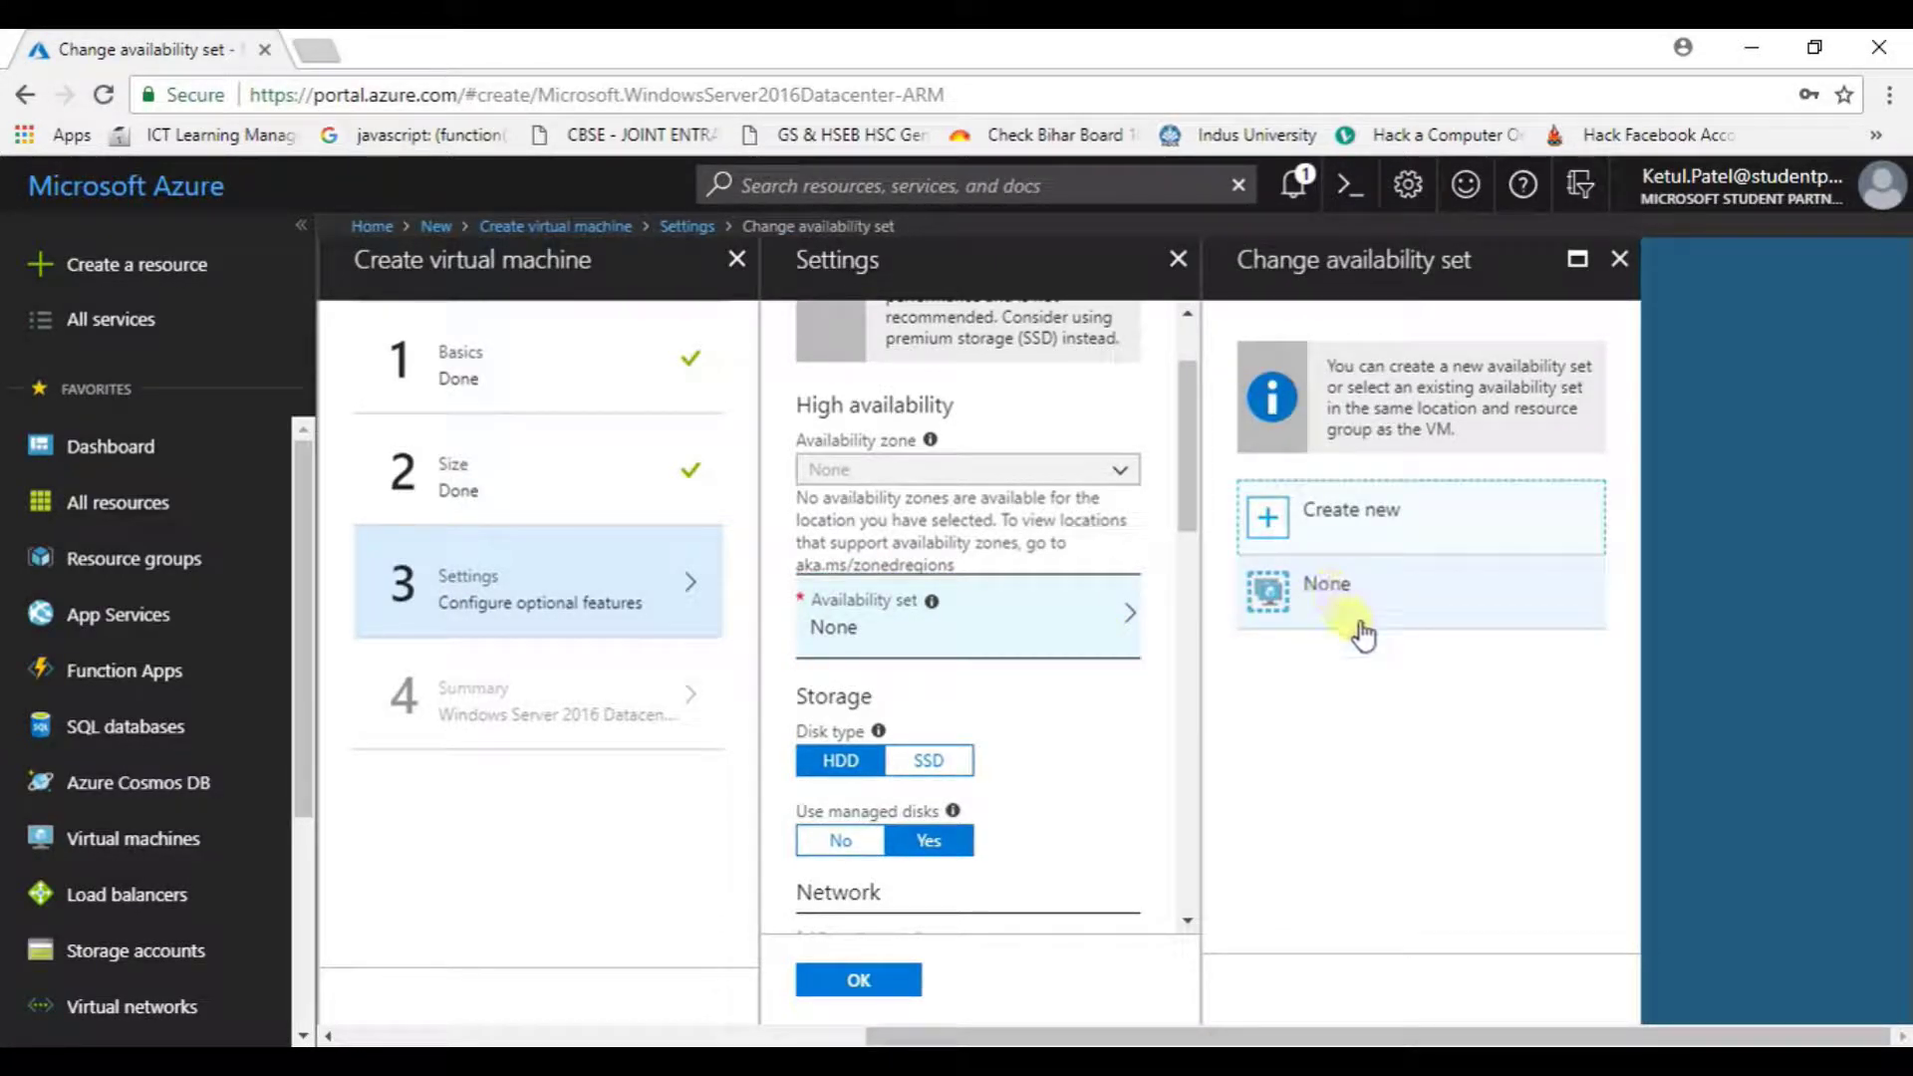
pyautogui.click(1361, 632)
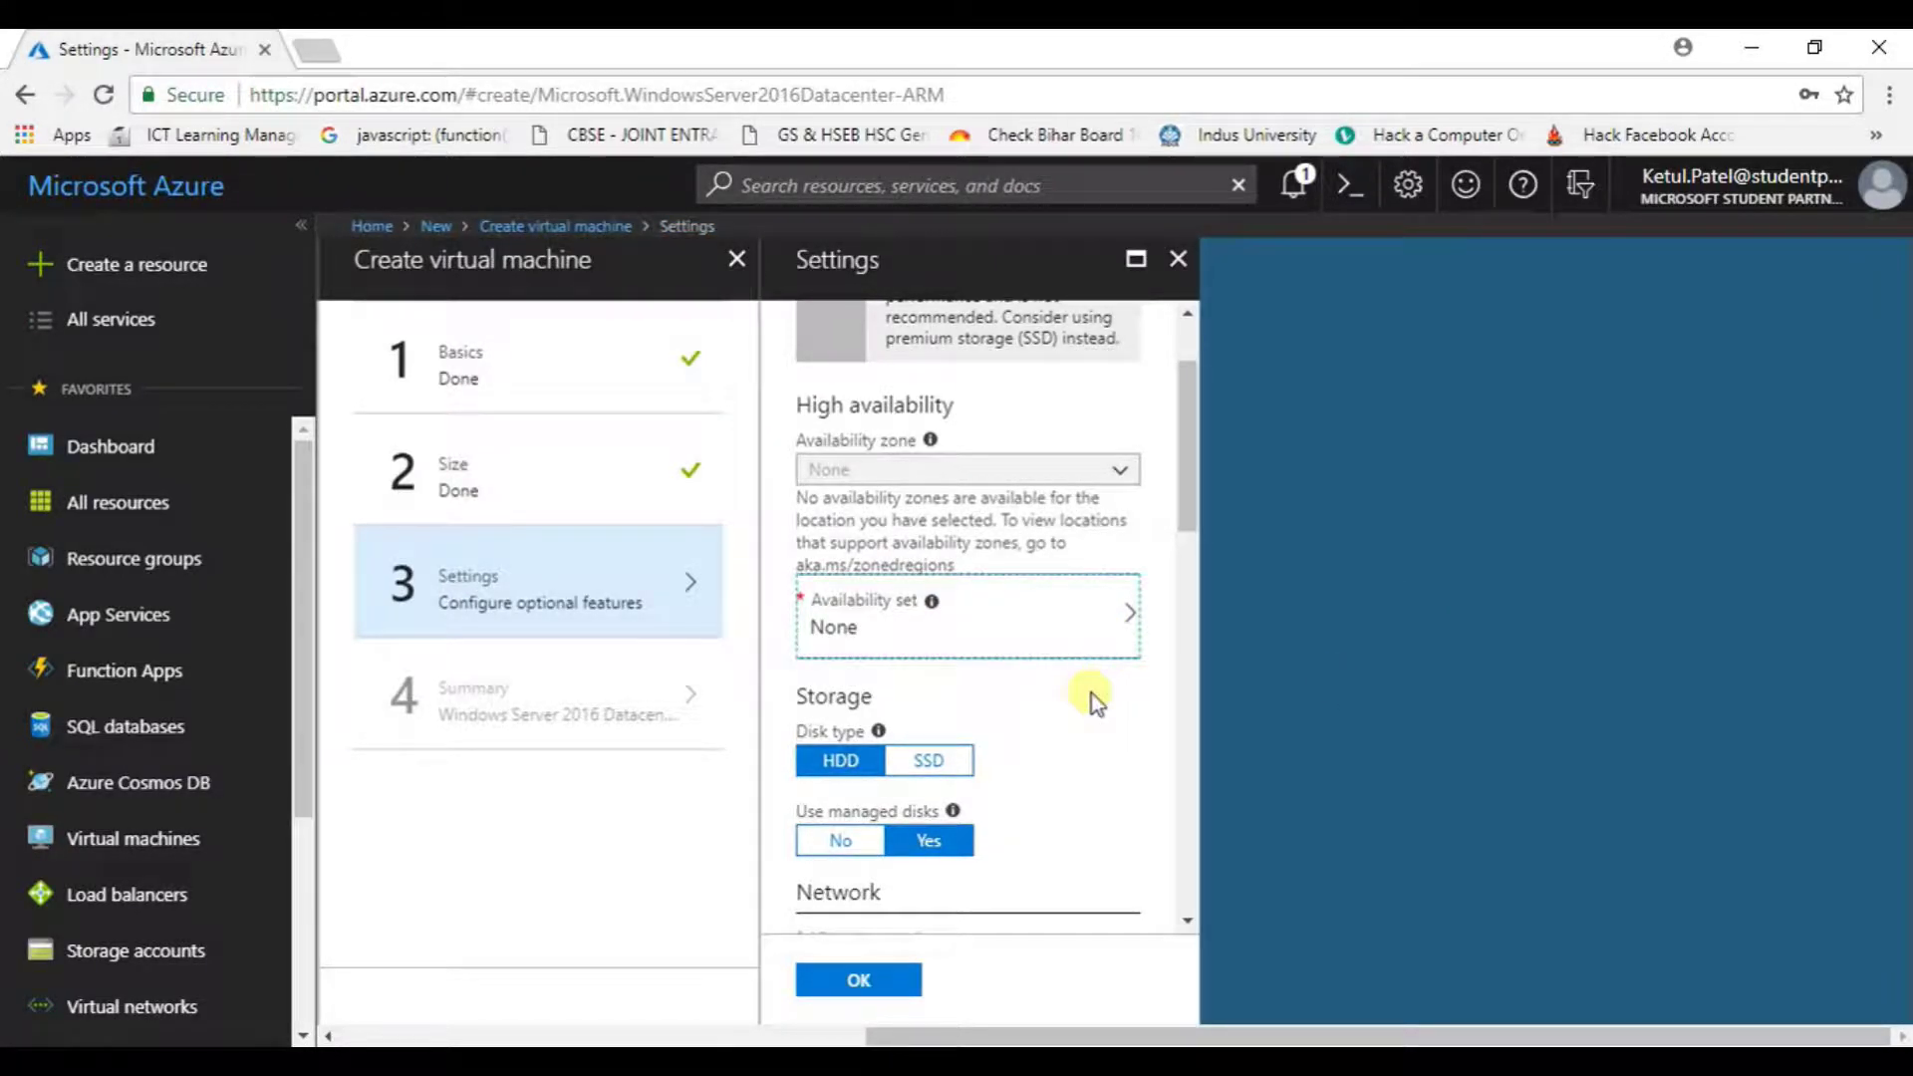
pyautogui.scroll(-1, 1092, 700)
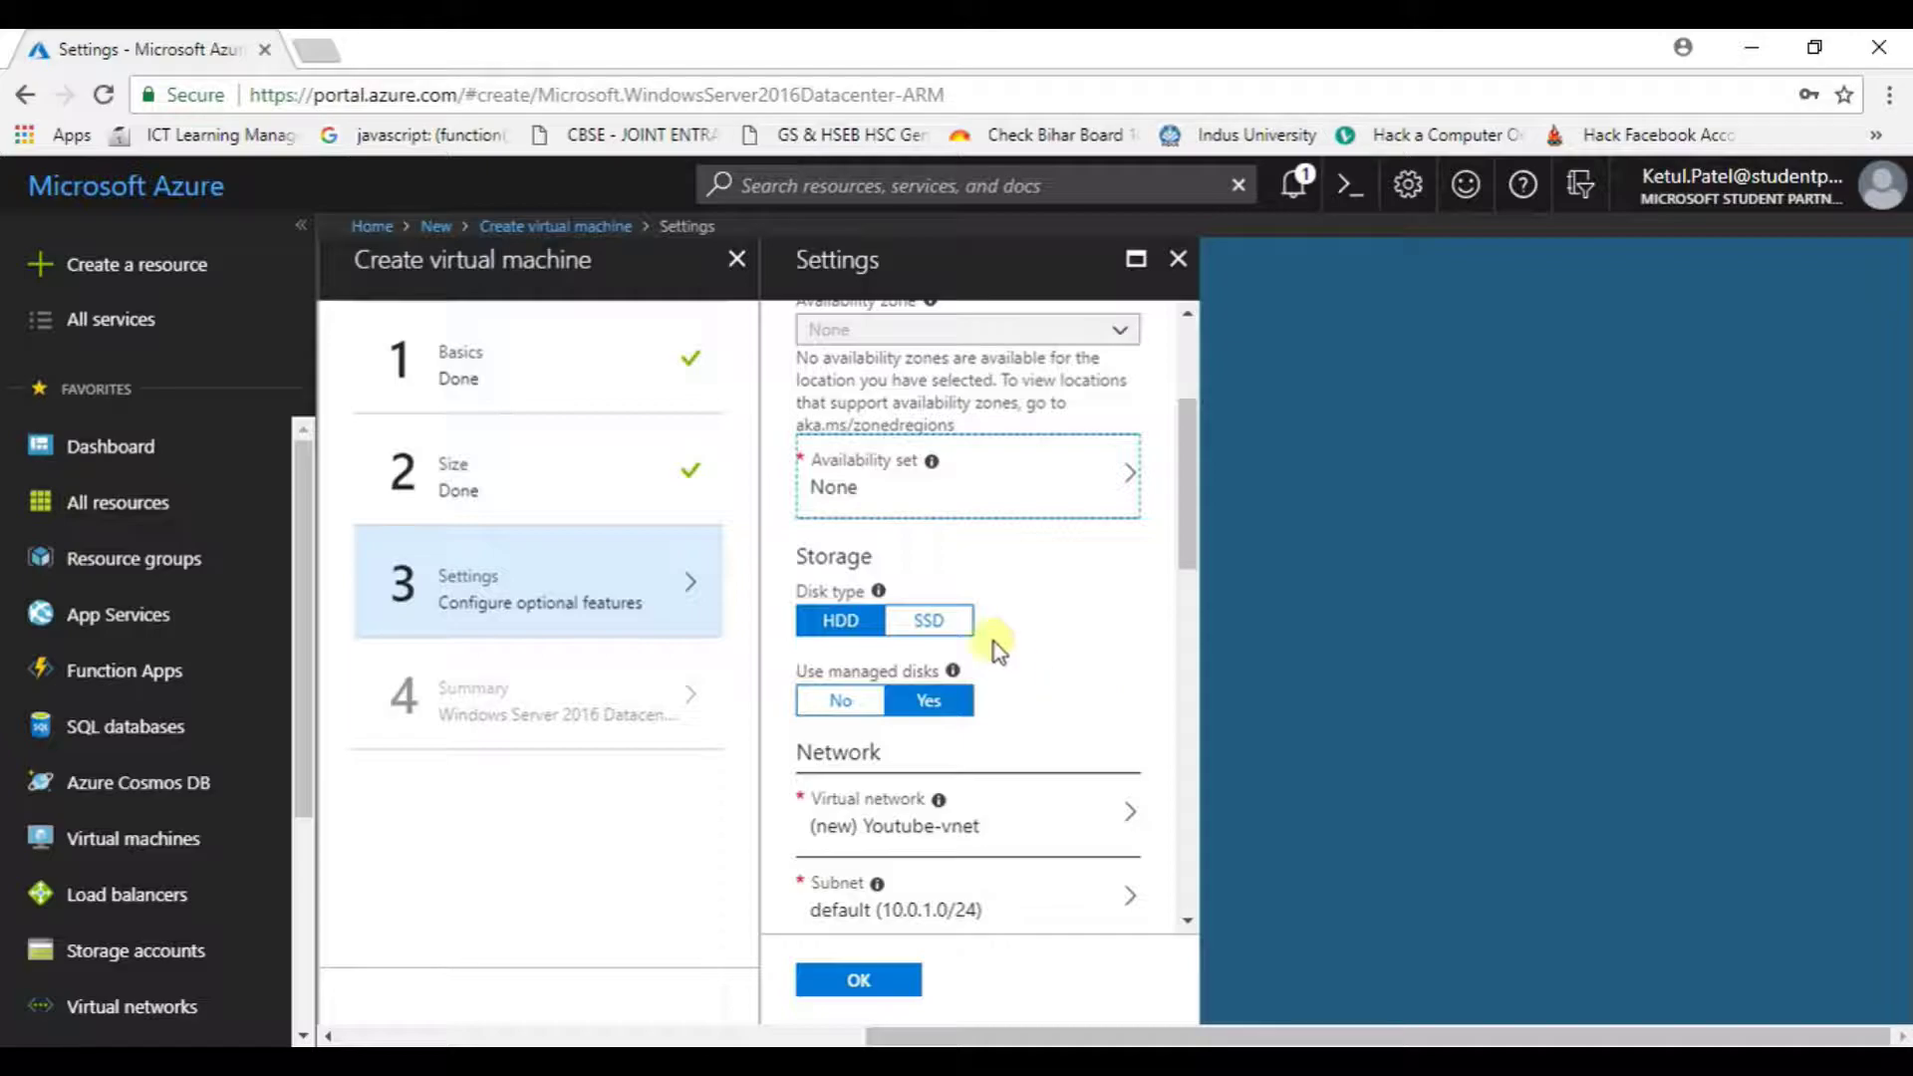
pyautogui.click(926, 620)
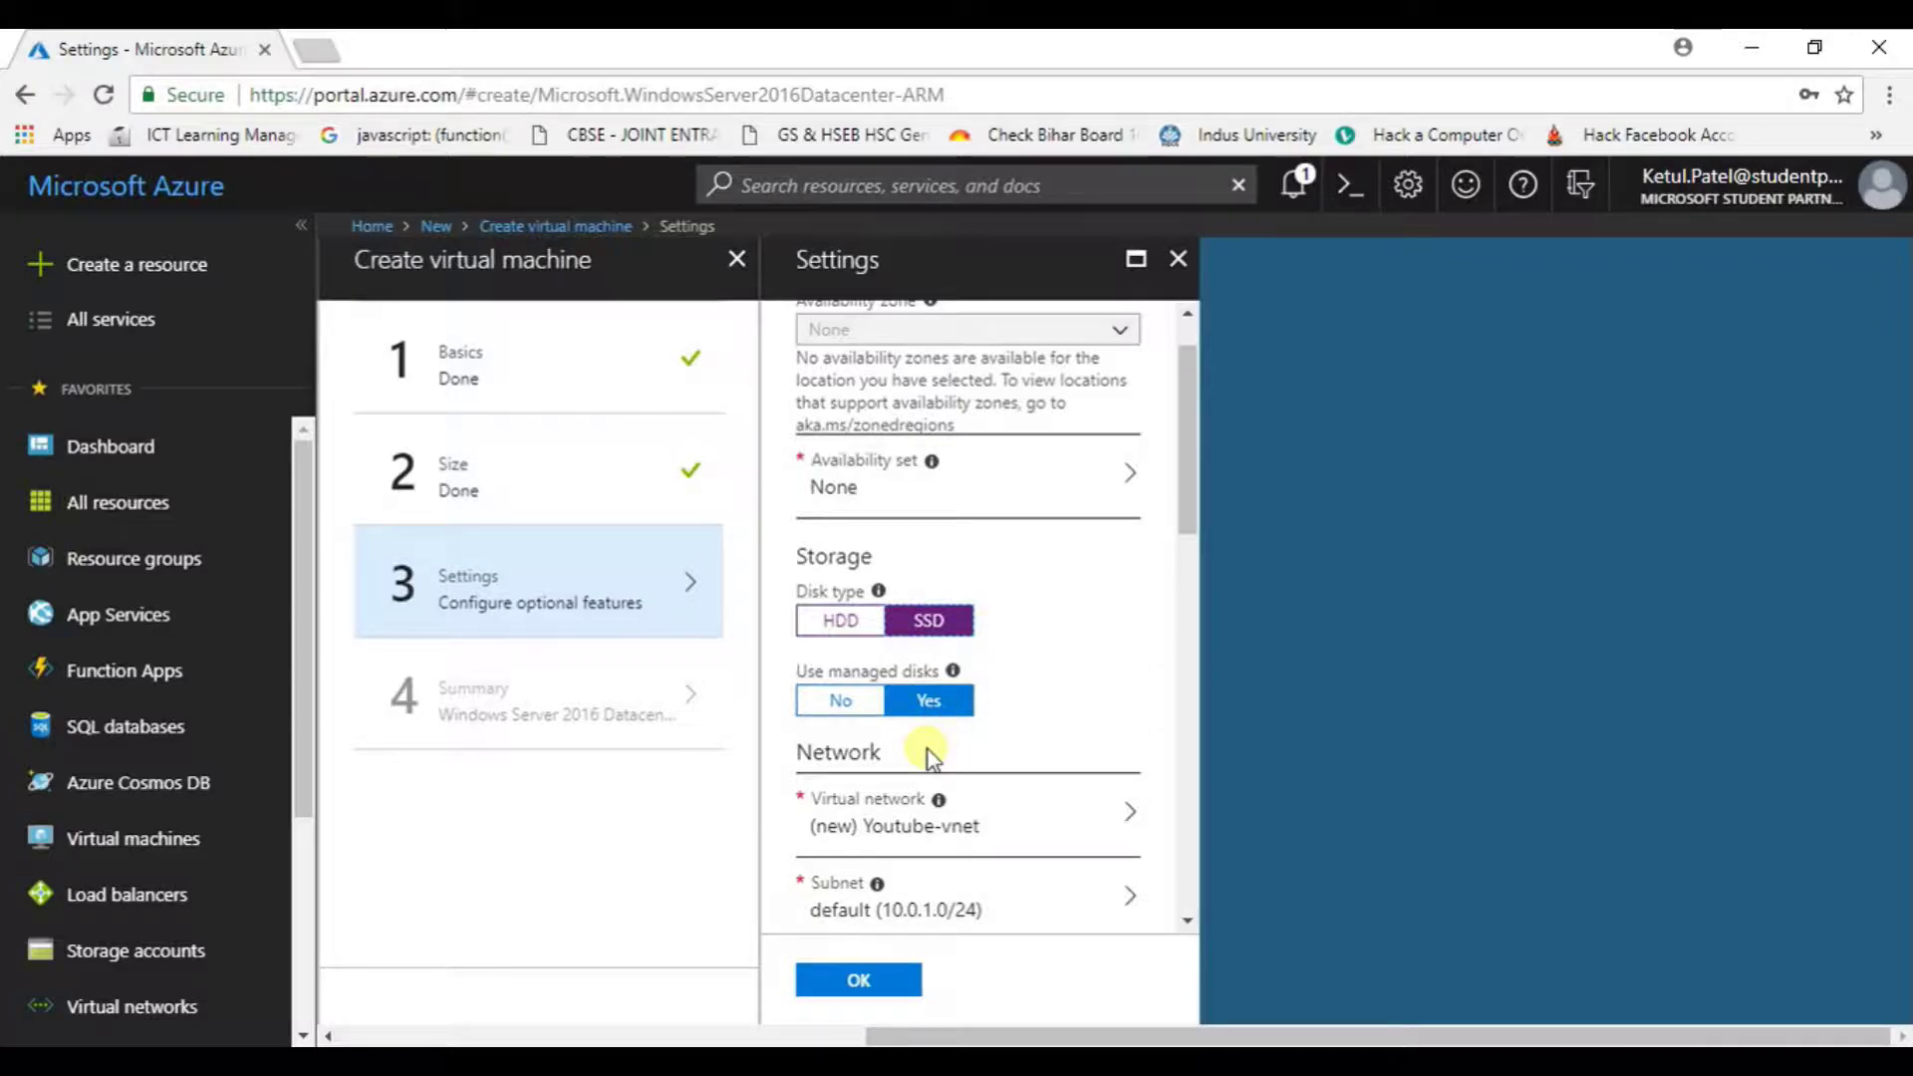
pyautogui.scroll(-1, 929, 749)
pyautogui.scroll(-1, 1098, 646)
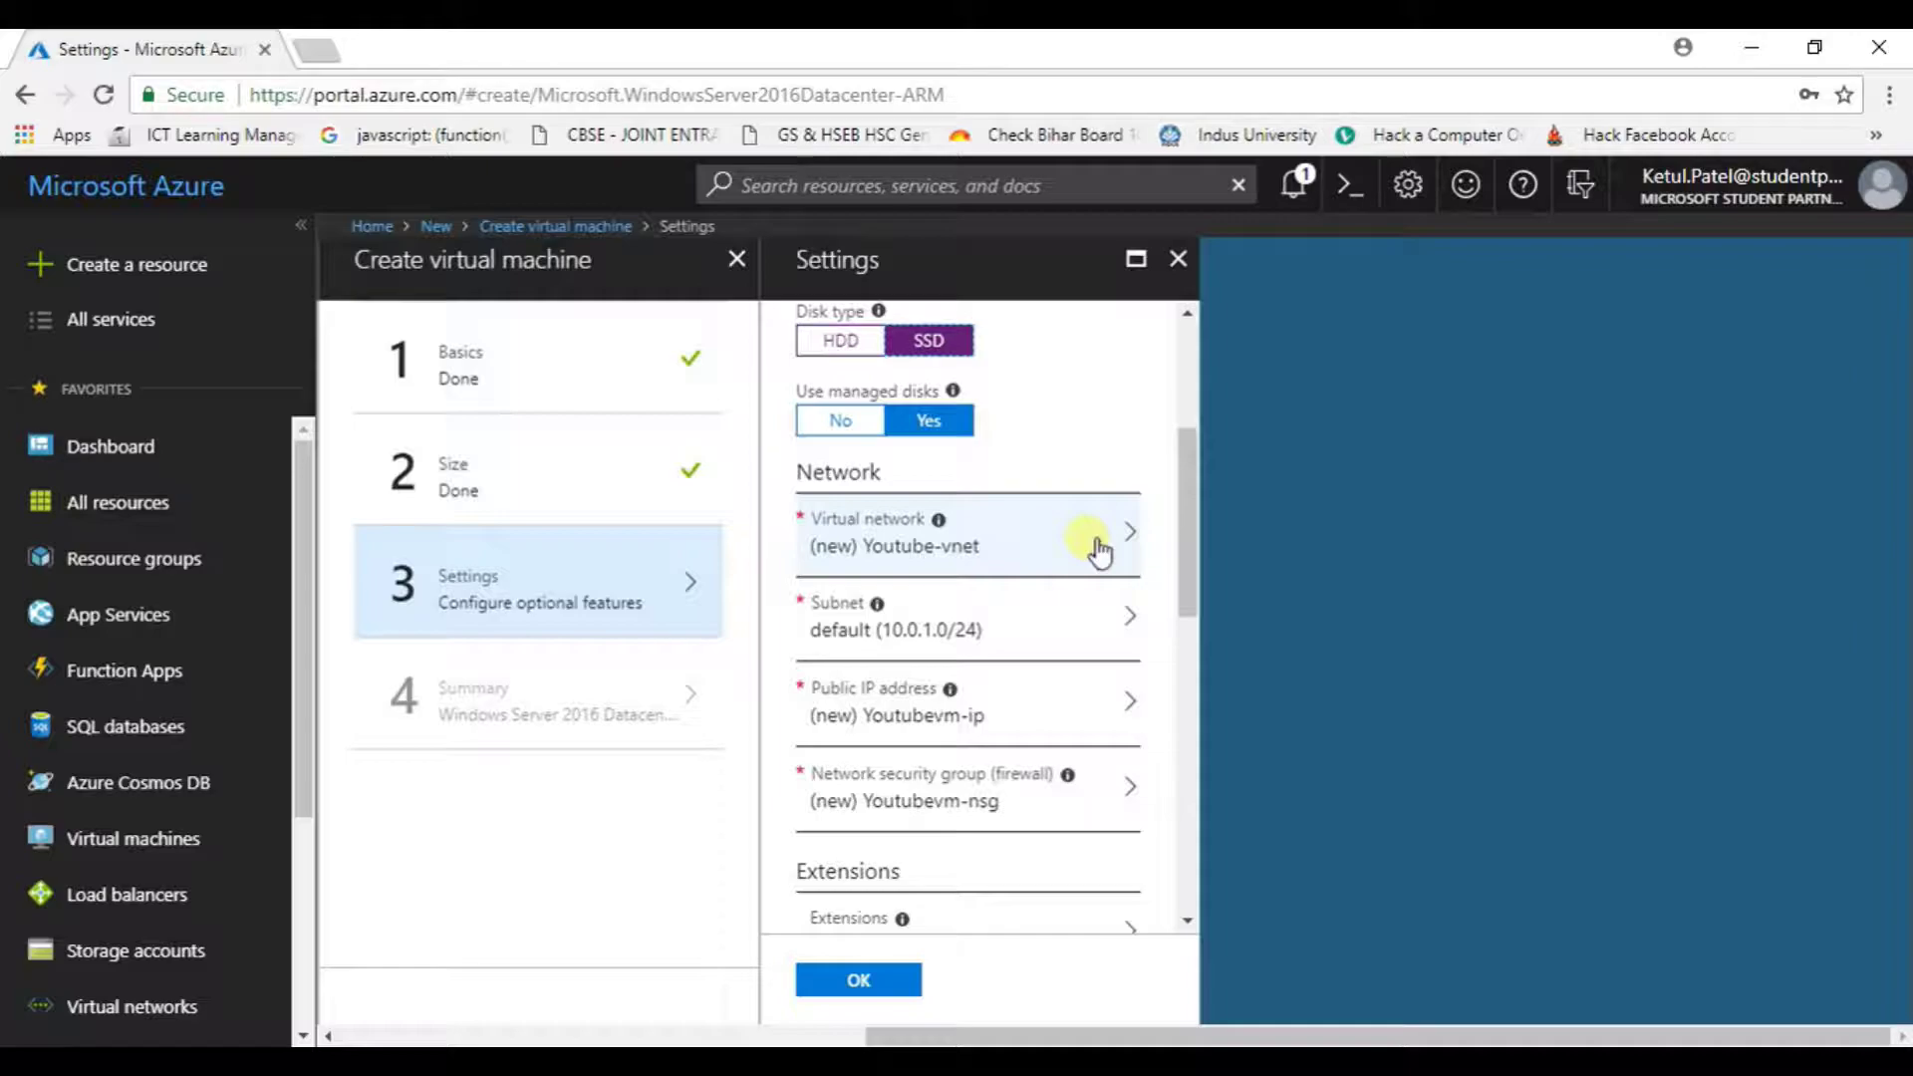
pyautogui.scroll(-1, 1099, 552)
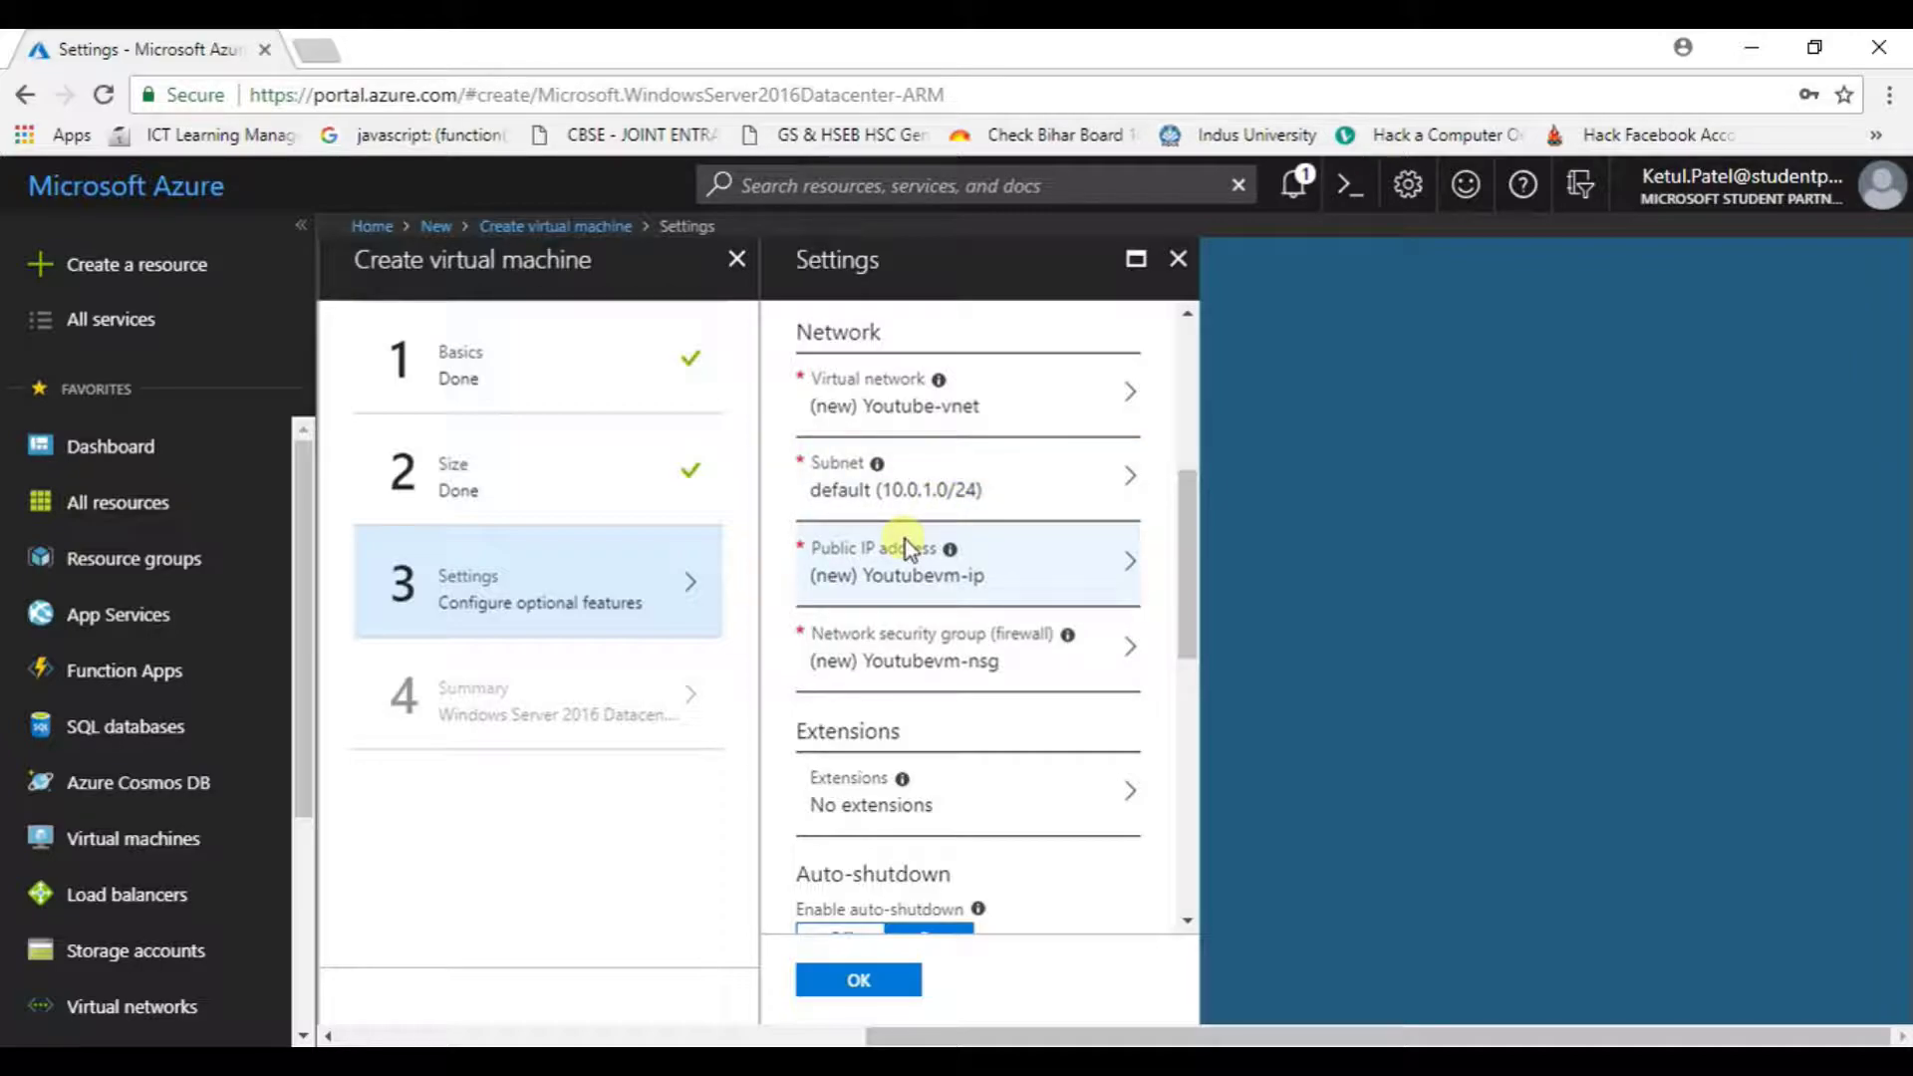
pyautogui.scroll(-2, 904, 549)
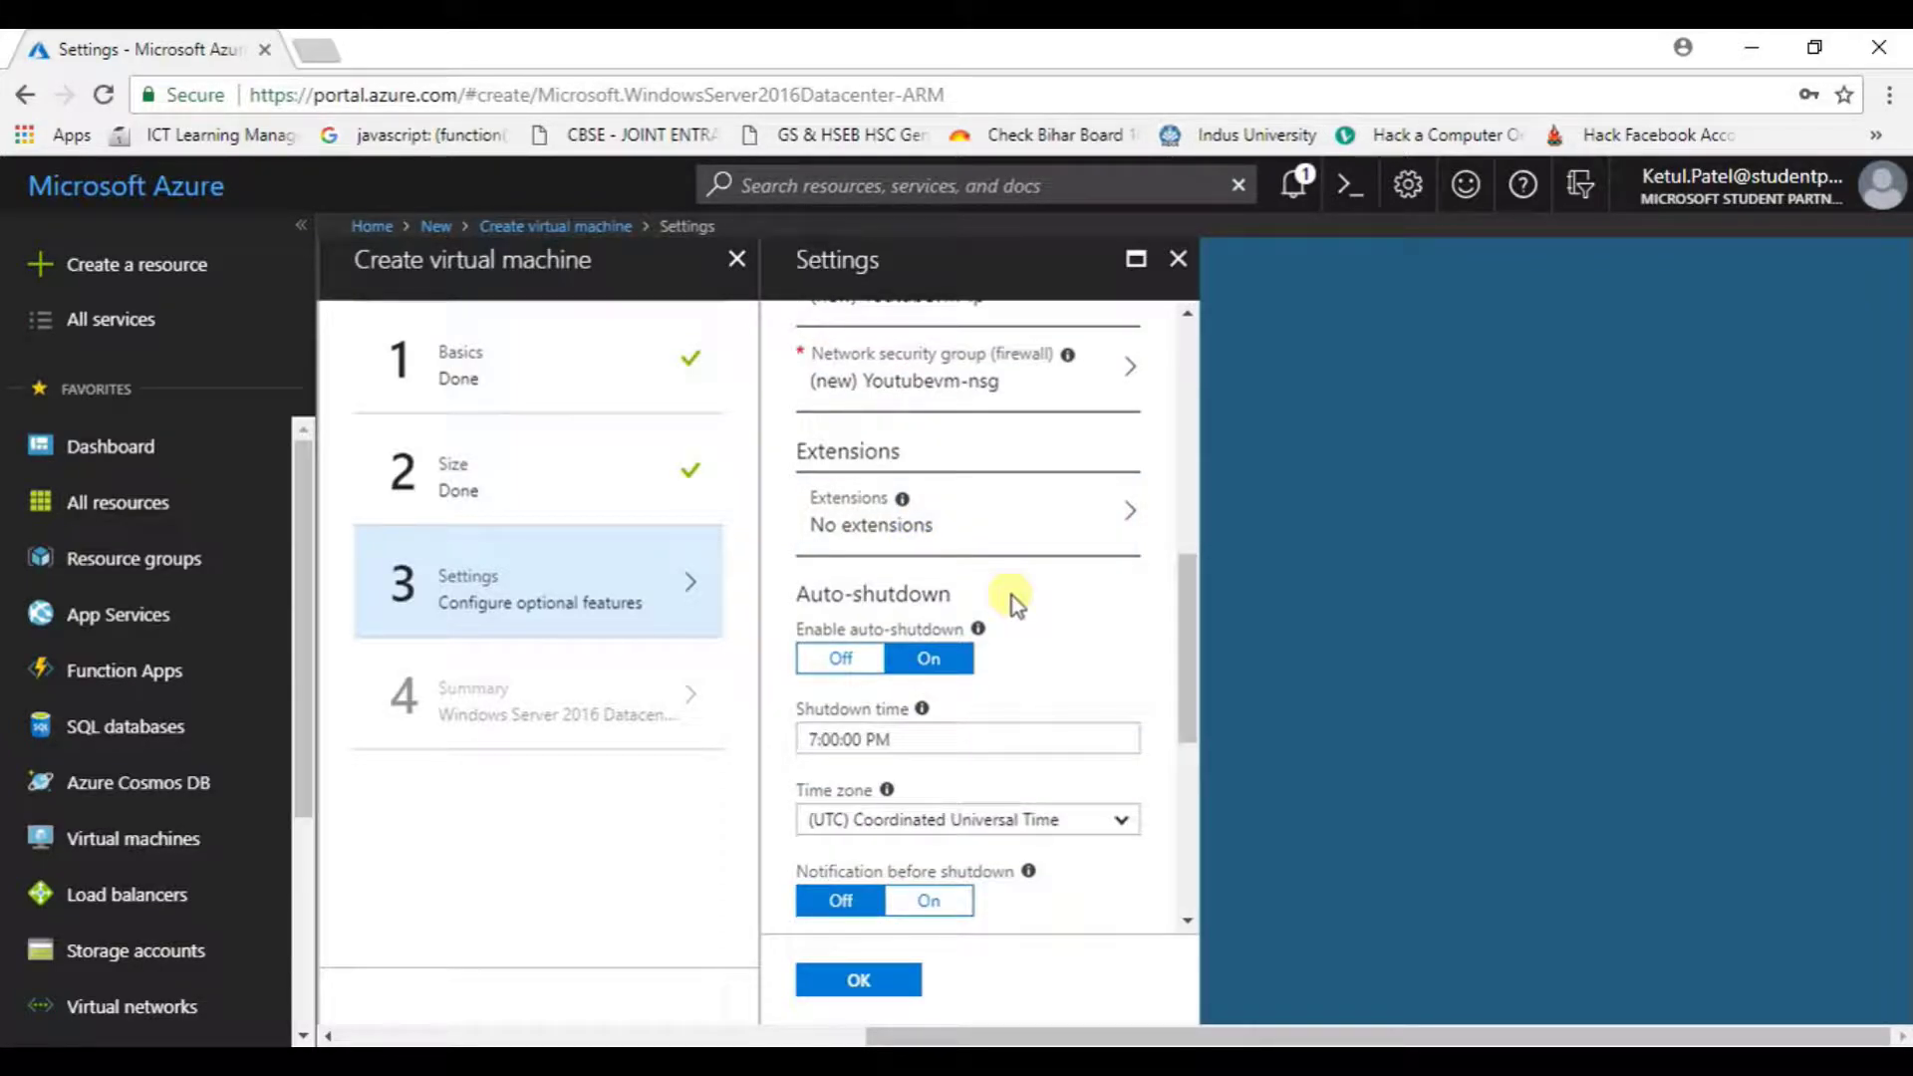
# Step: Review extensions, keep the UTC time zone, and start a new diagnostics storage account
pyautogui.click(1092, 528)
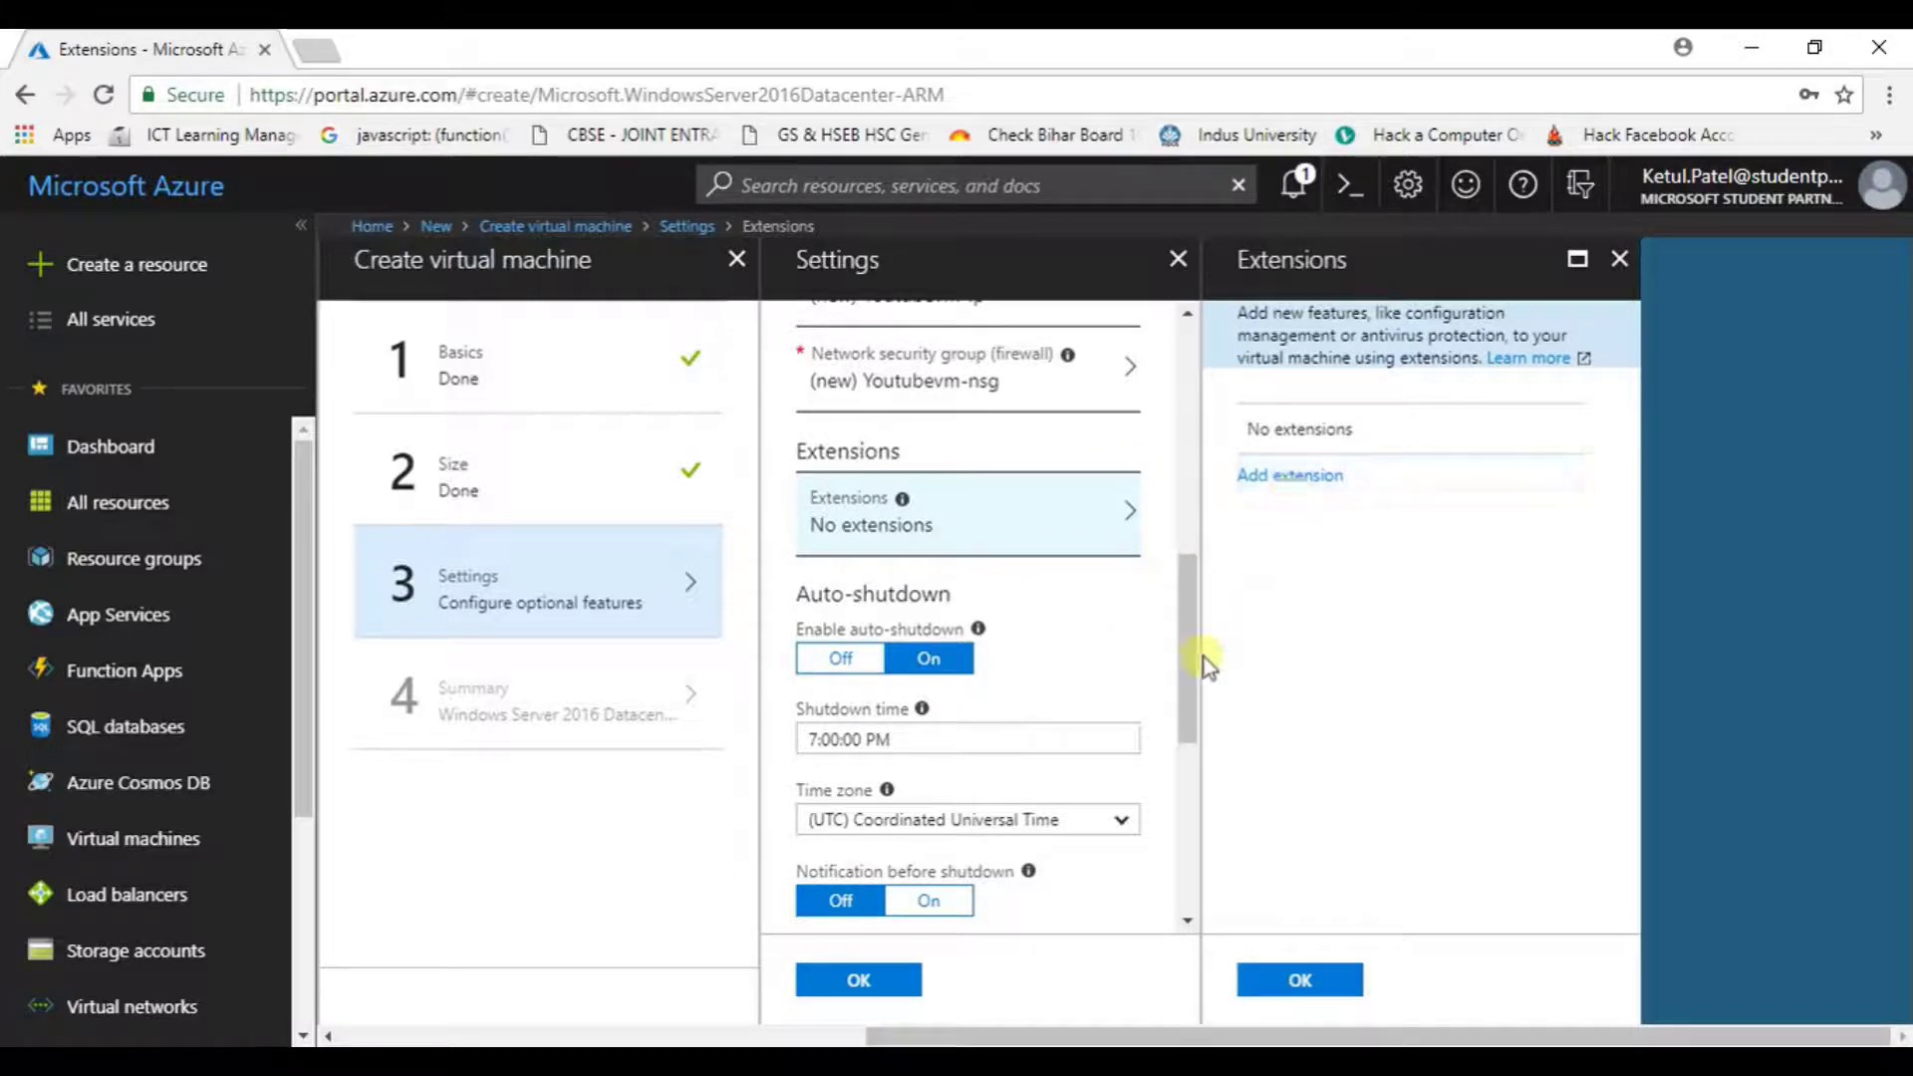
pyautogui.scroll(-1, 1062, 632)
pyautogui.scroll(-1, 1063, 633)
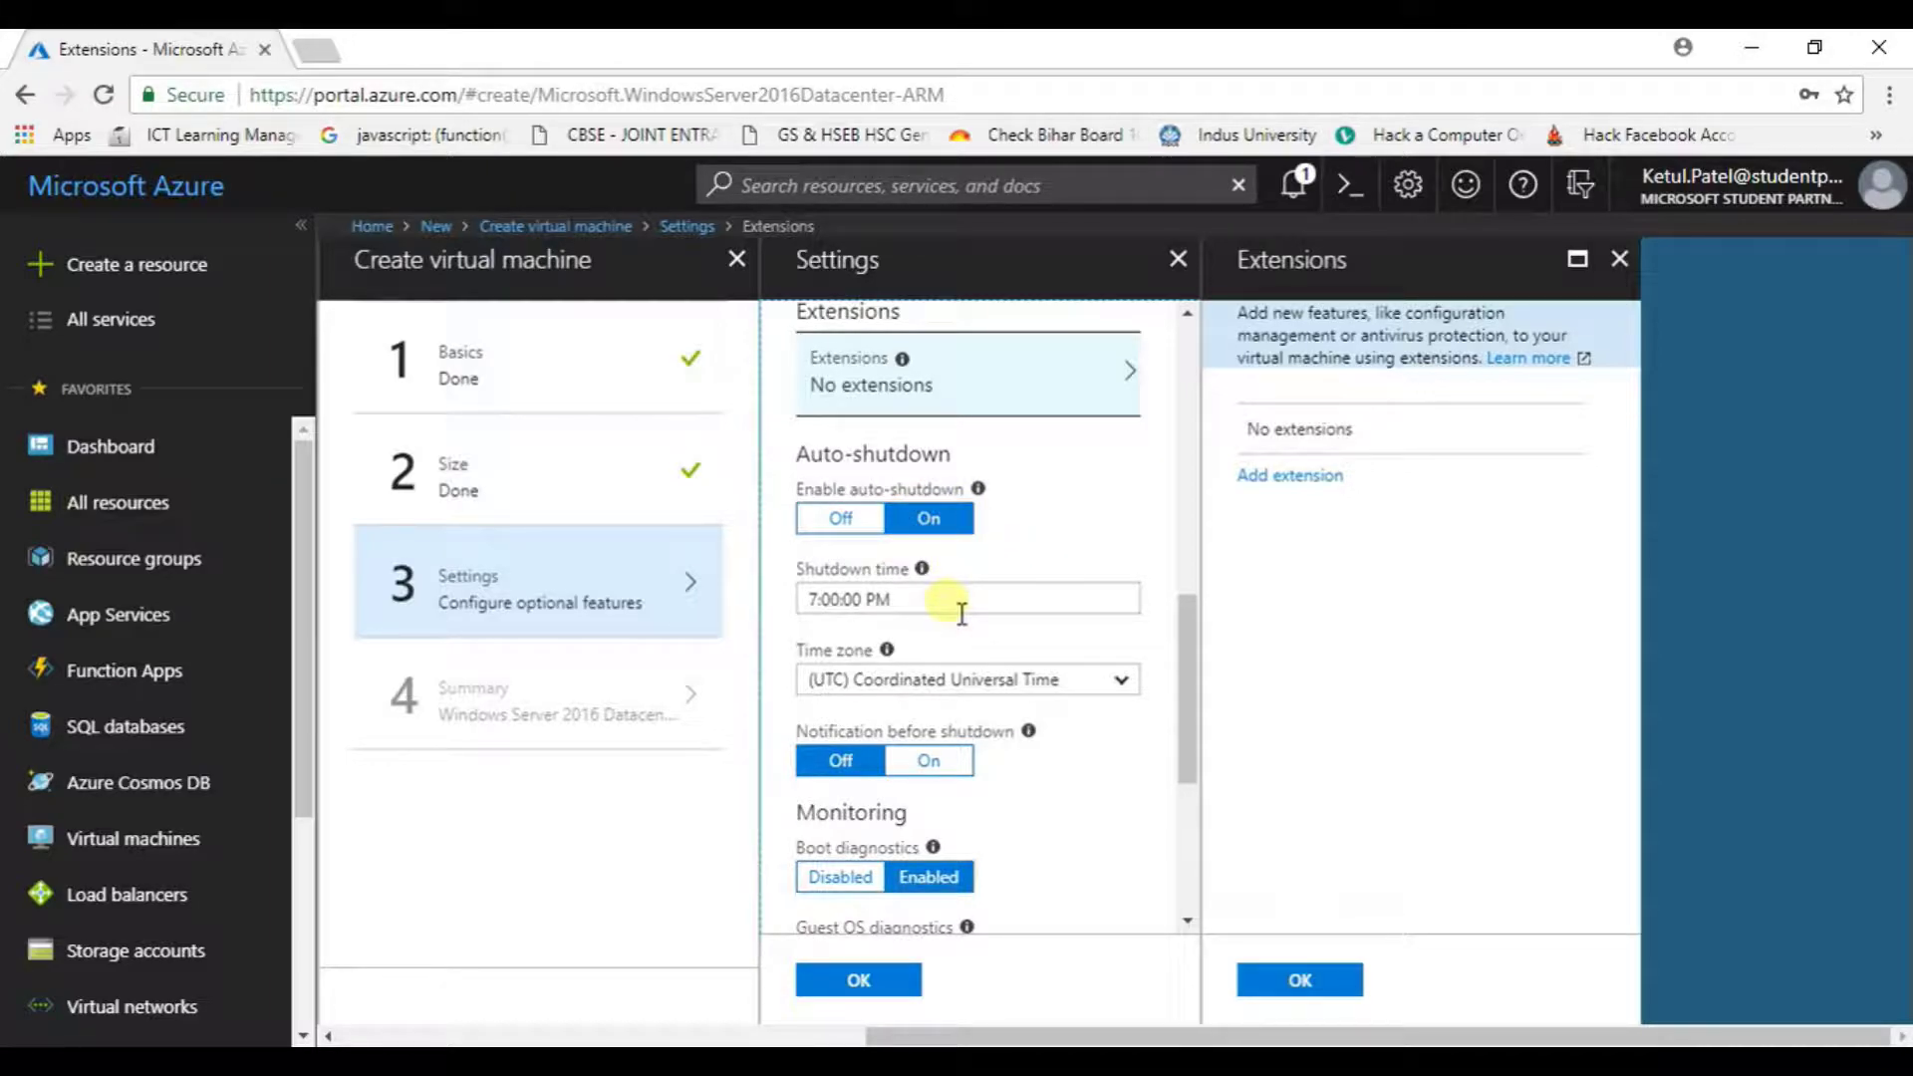
pyautogui.scroll(-1, 963, 638)
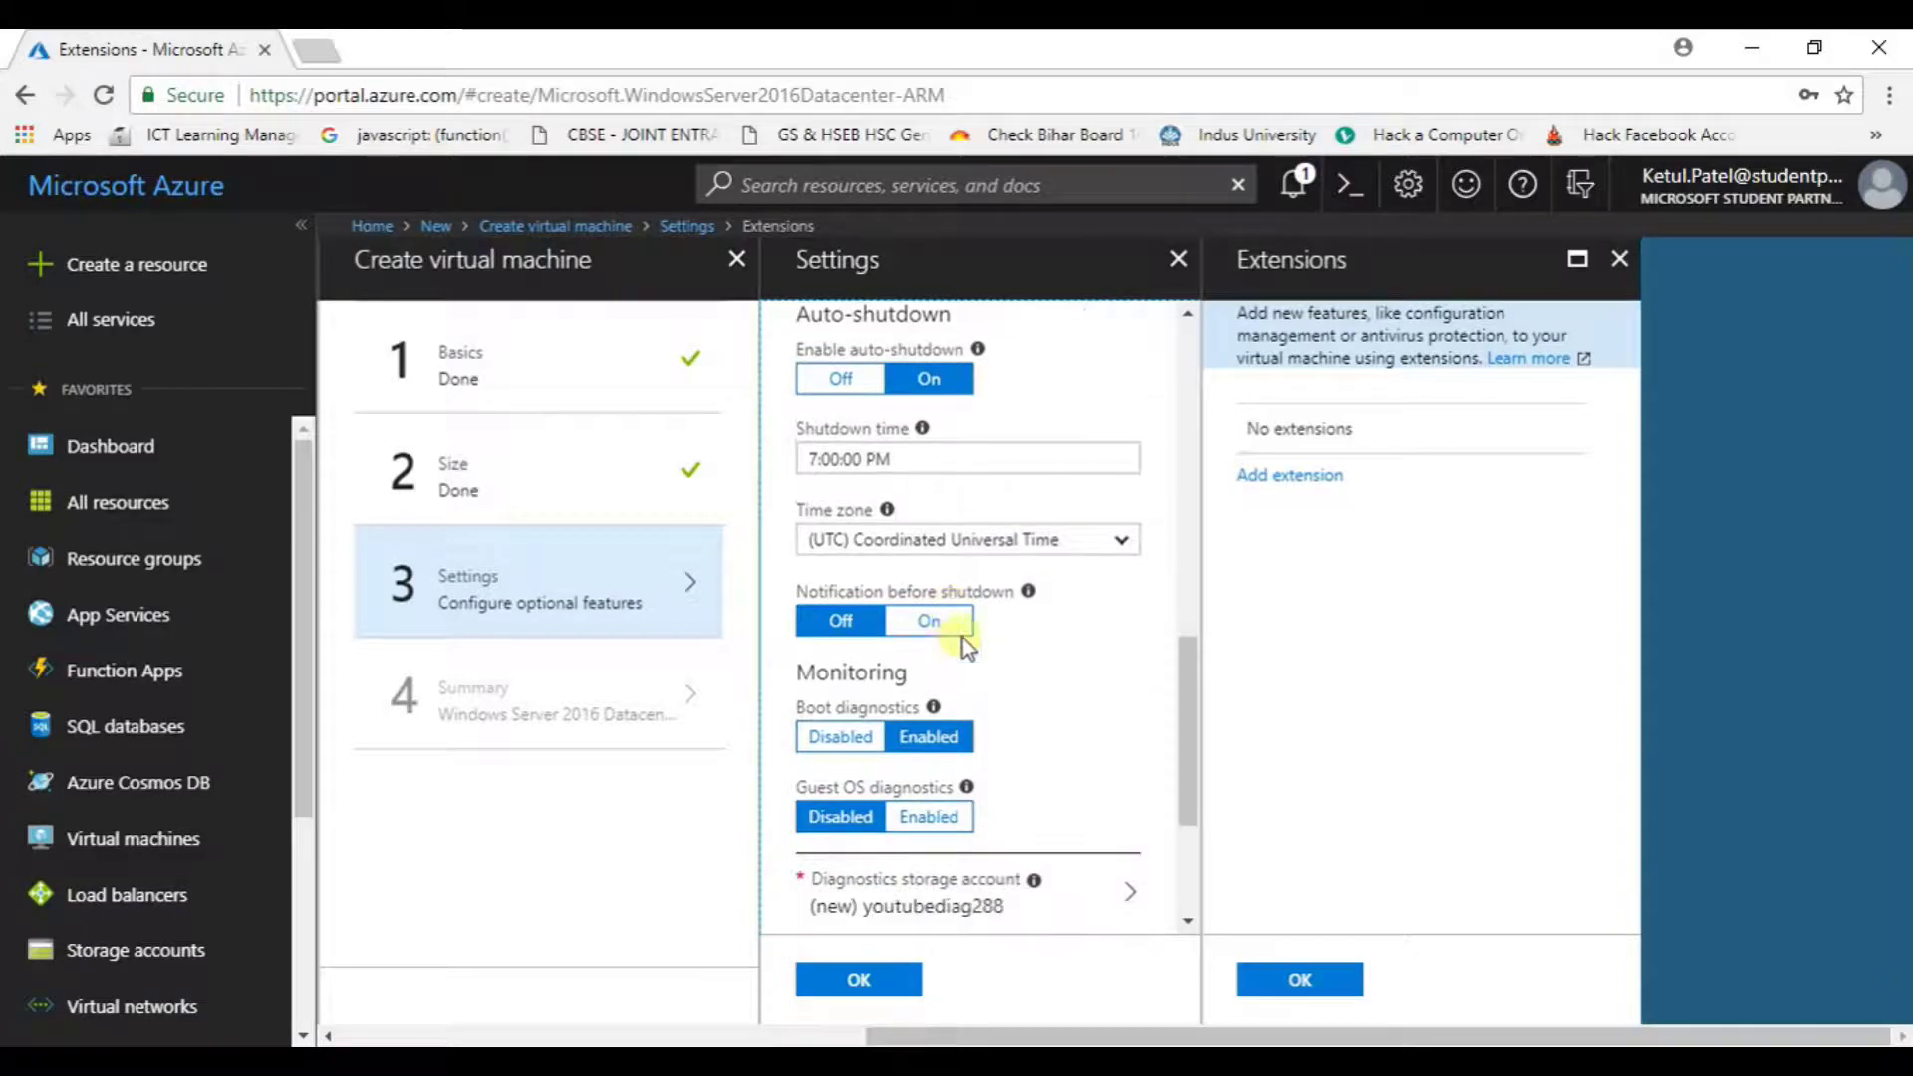
pyautogui.click(1129, 541)
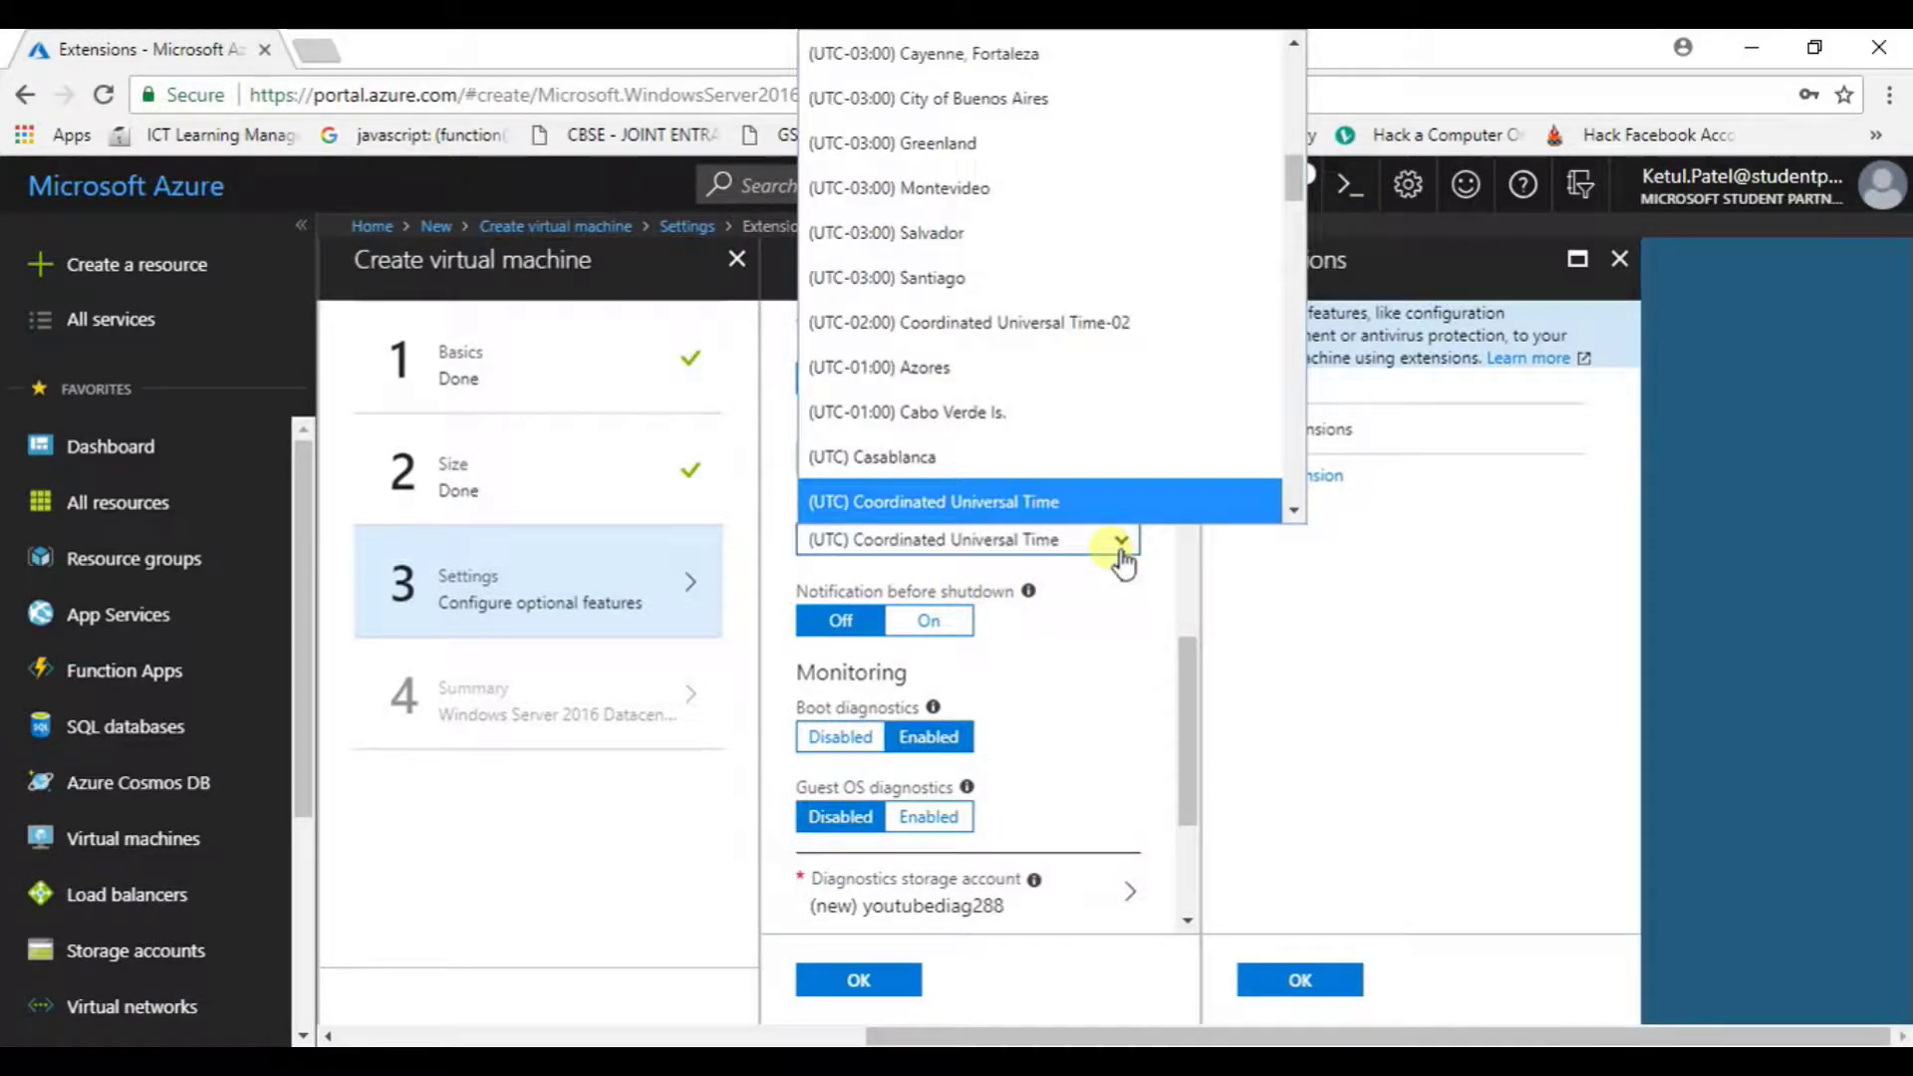
pyautogui.click(1114, 610)
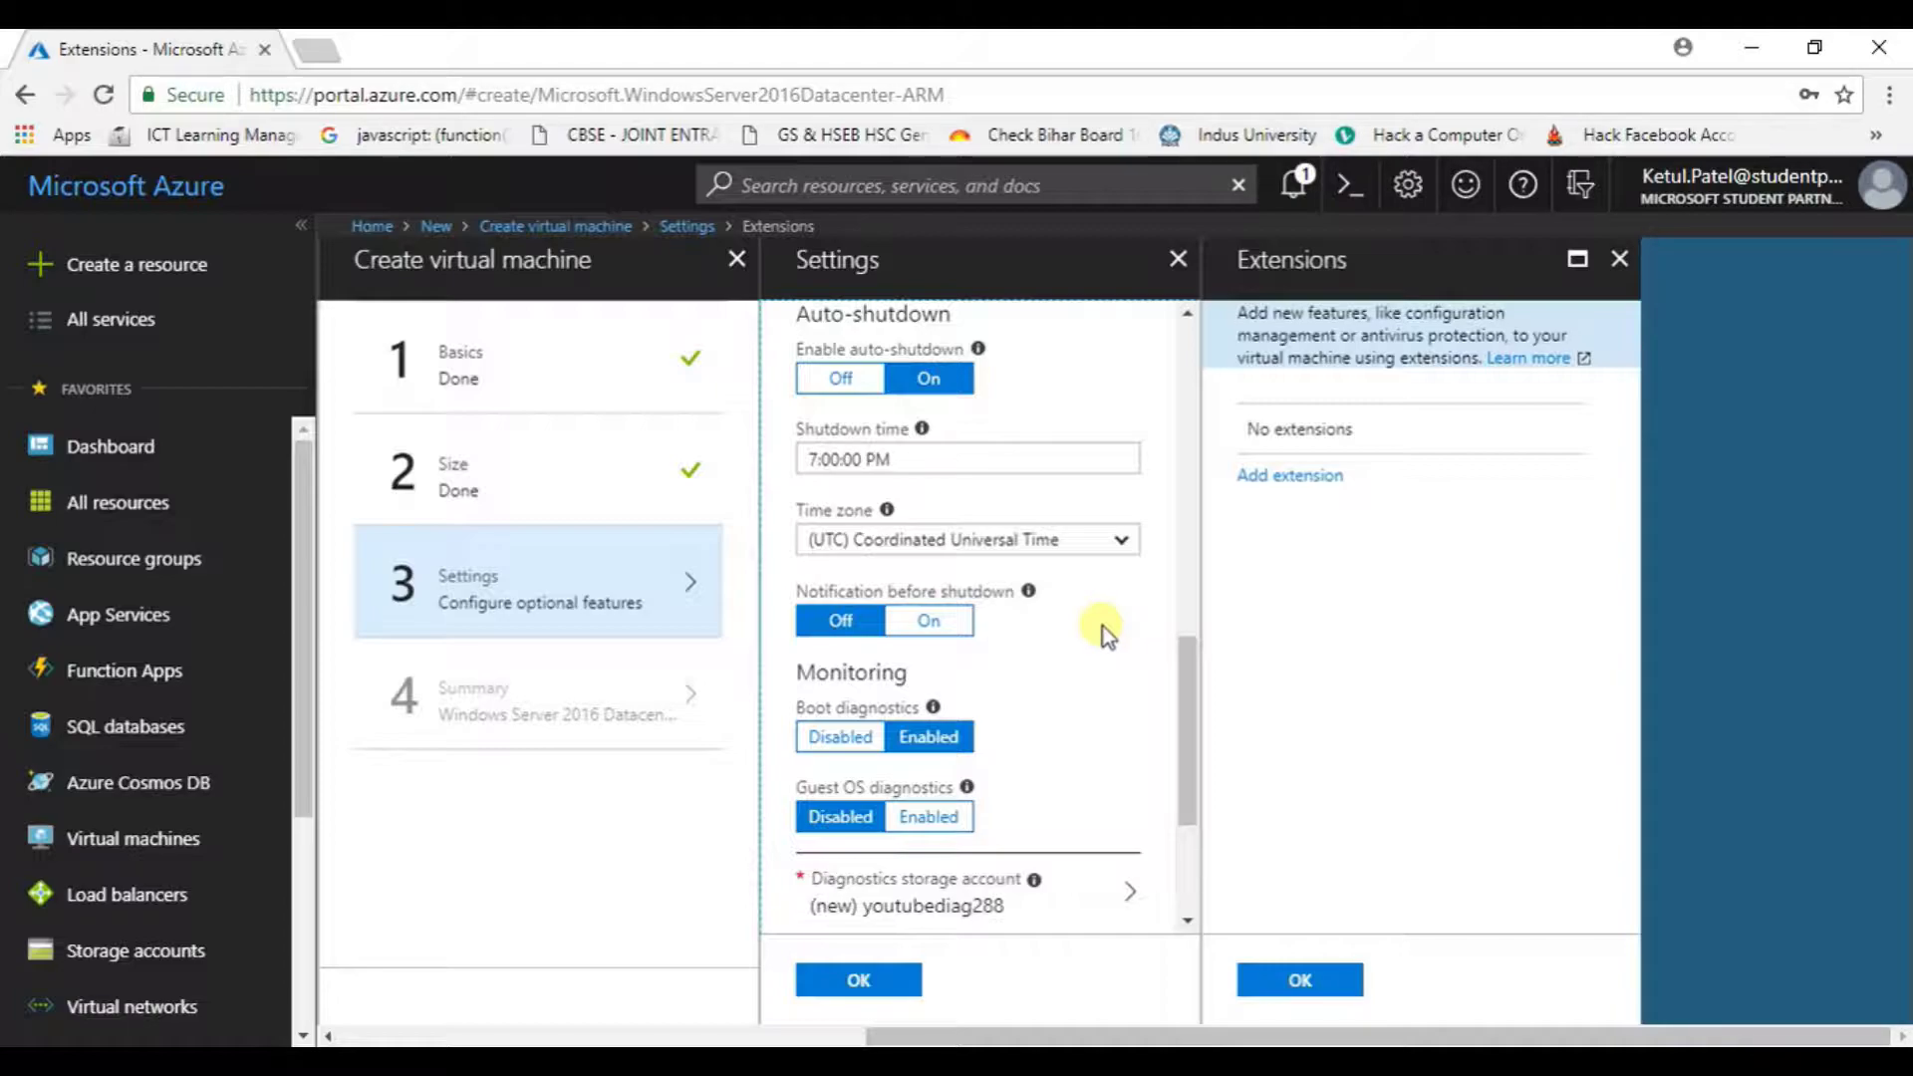
pyautogui.scroll(-1, 1113, 611)
pyautogui.scroll(-1, 1104, 625)
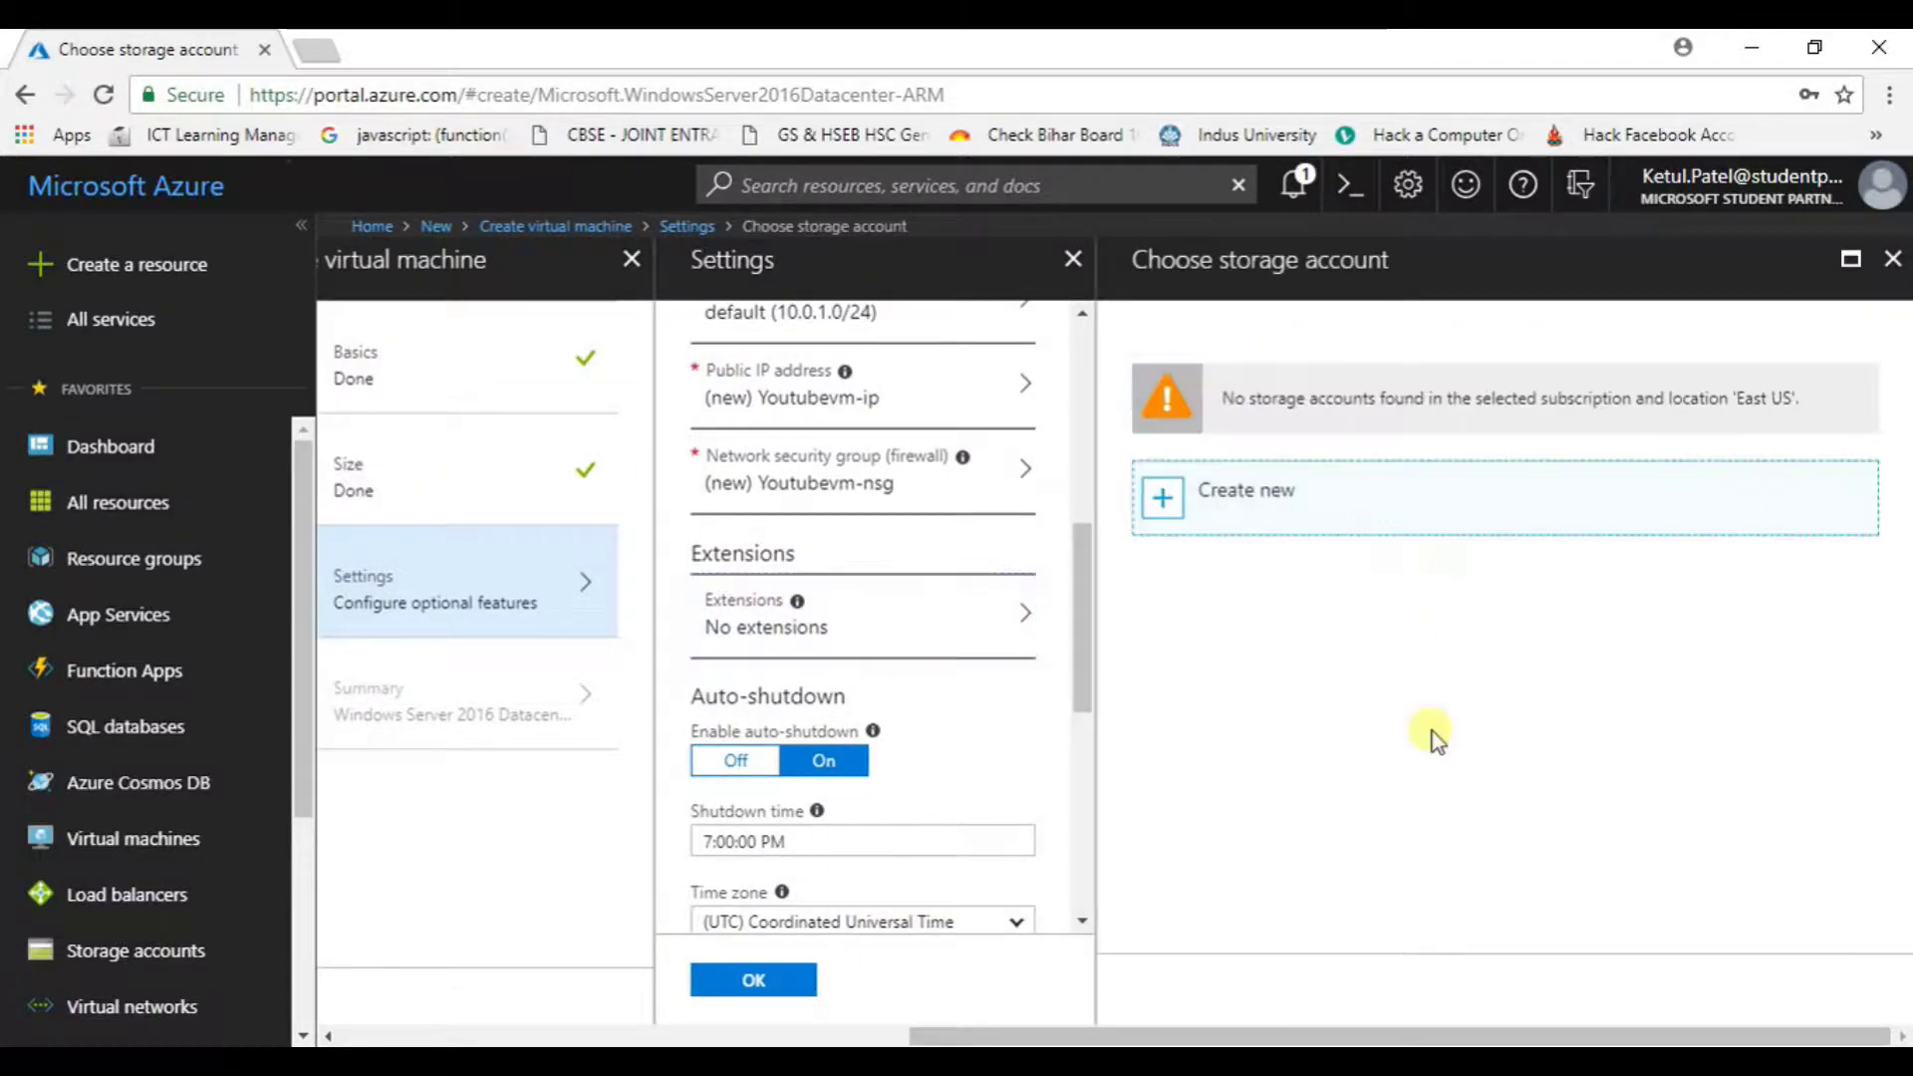
pyautogui.click(1371, 499)
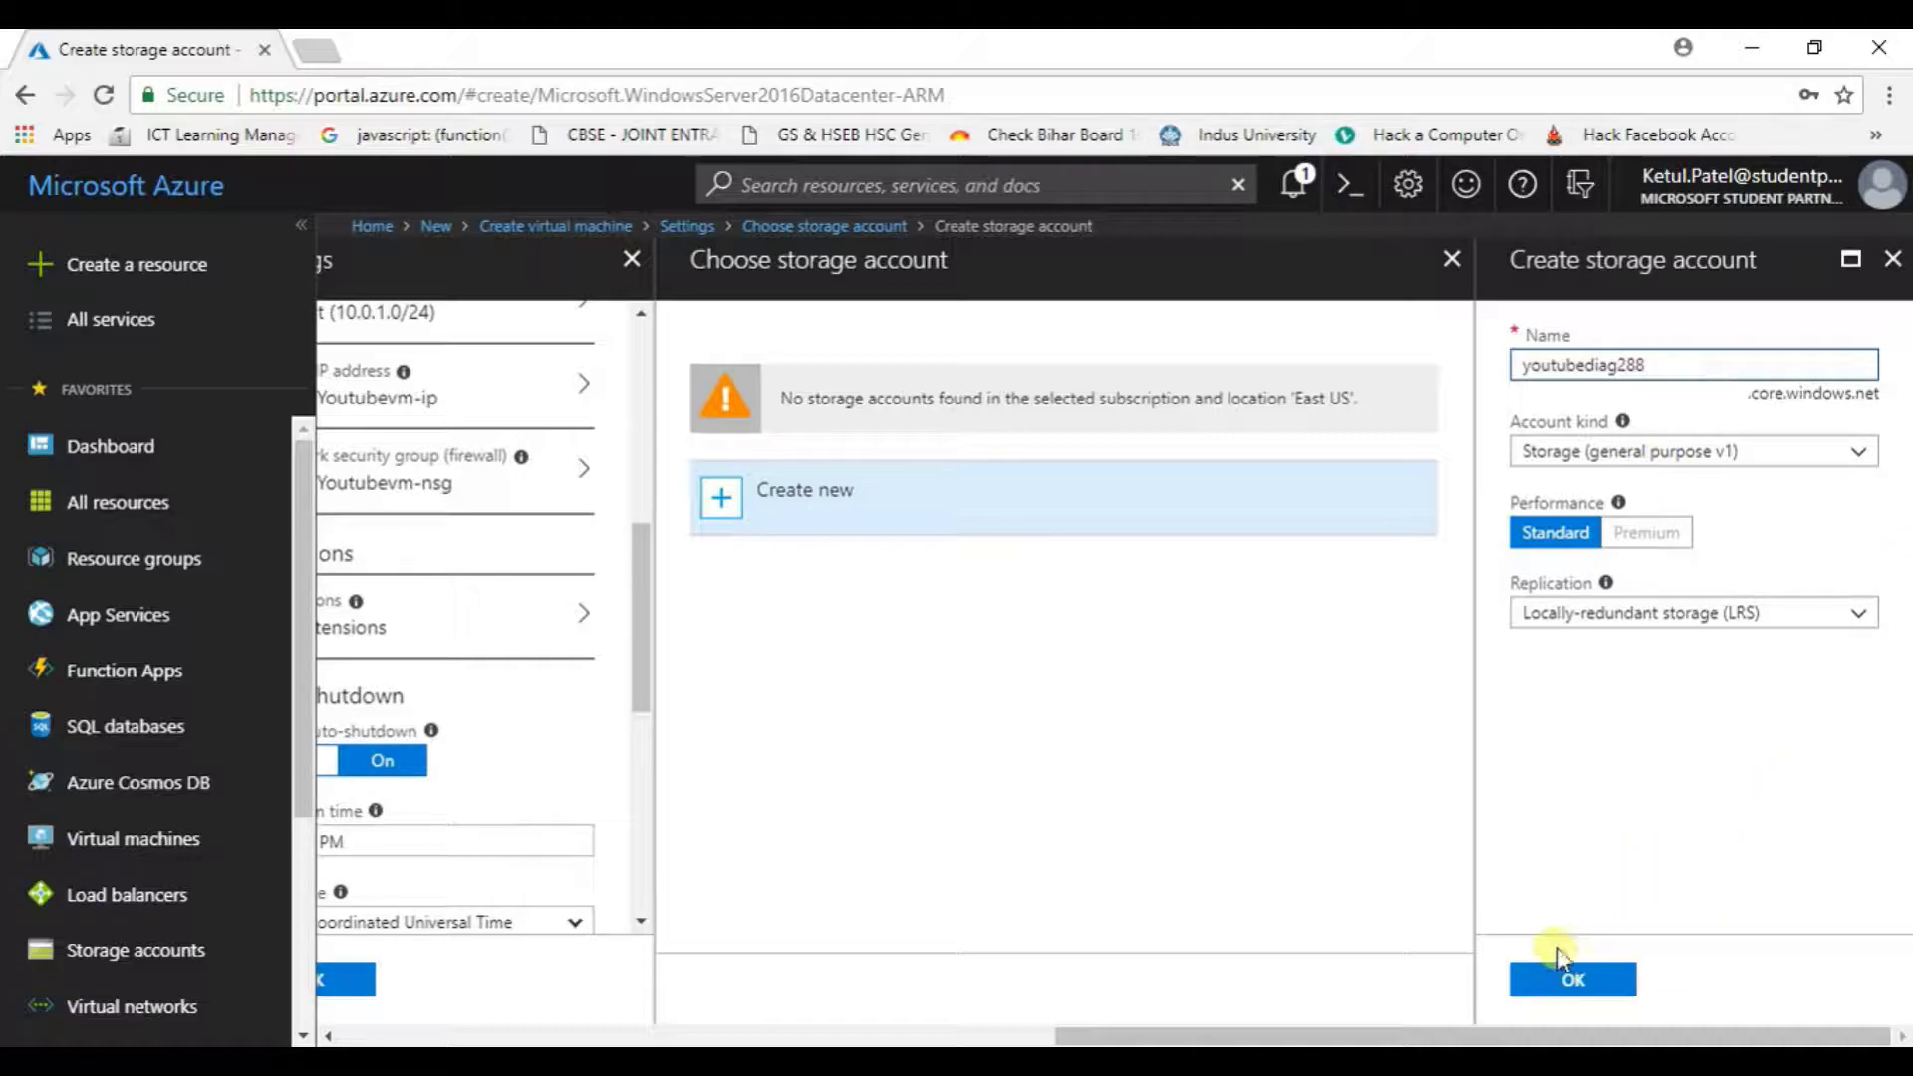
pyautogui.moveTo(1102, 1034); pyautogui.dragTo(844, 1034)
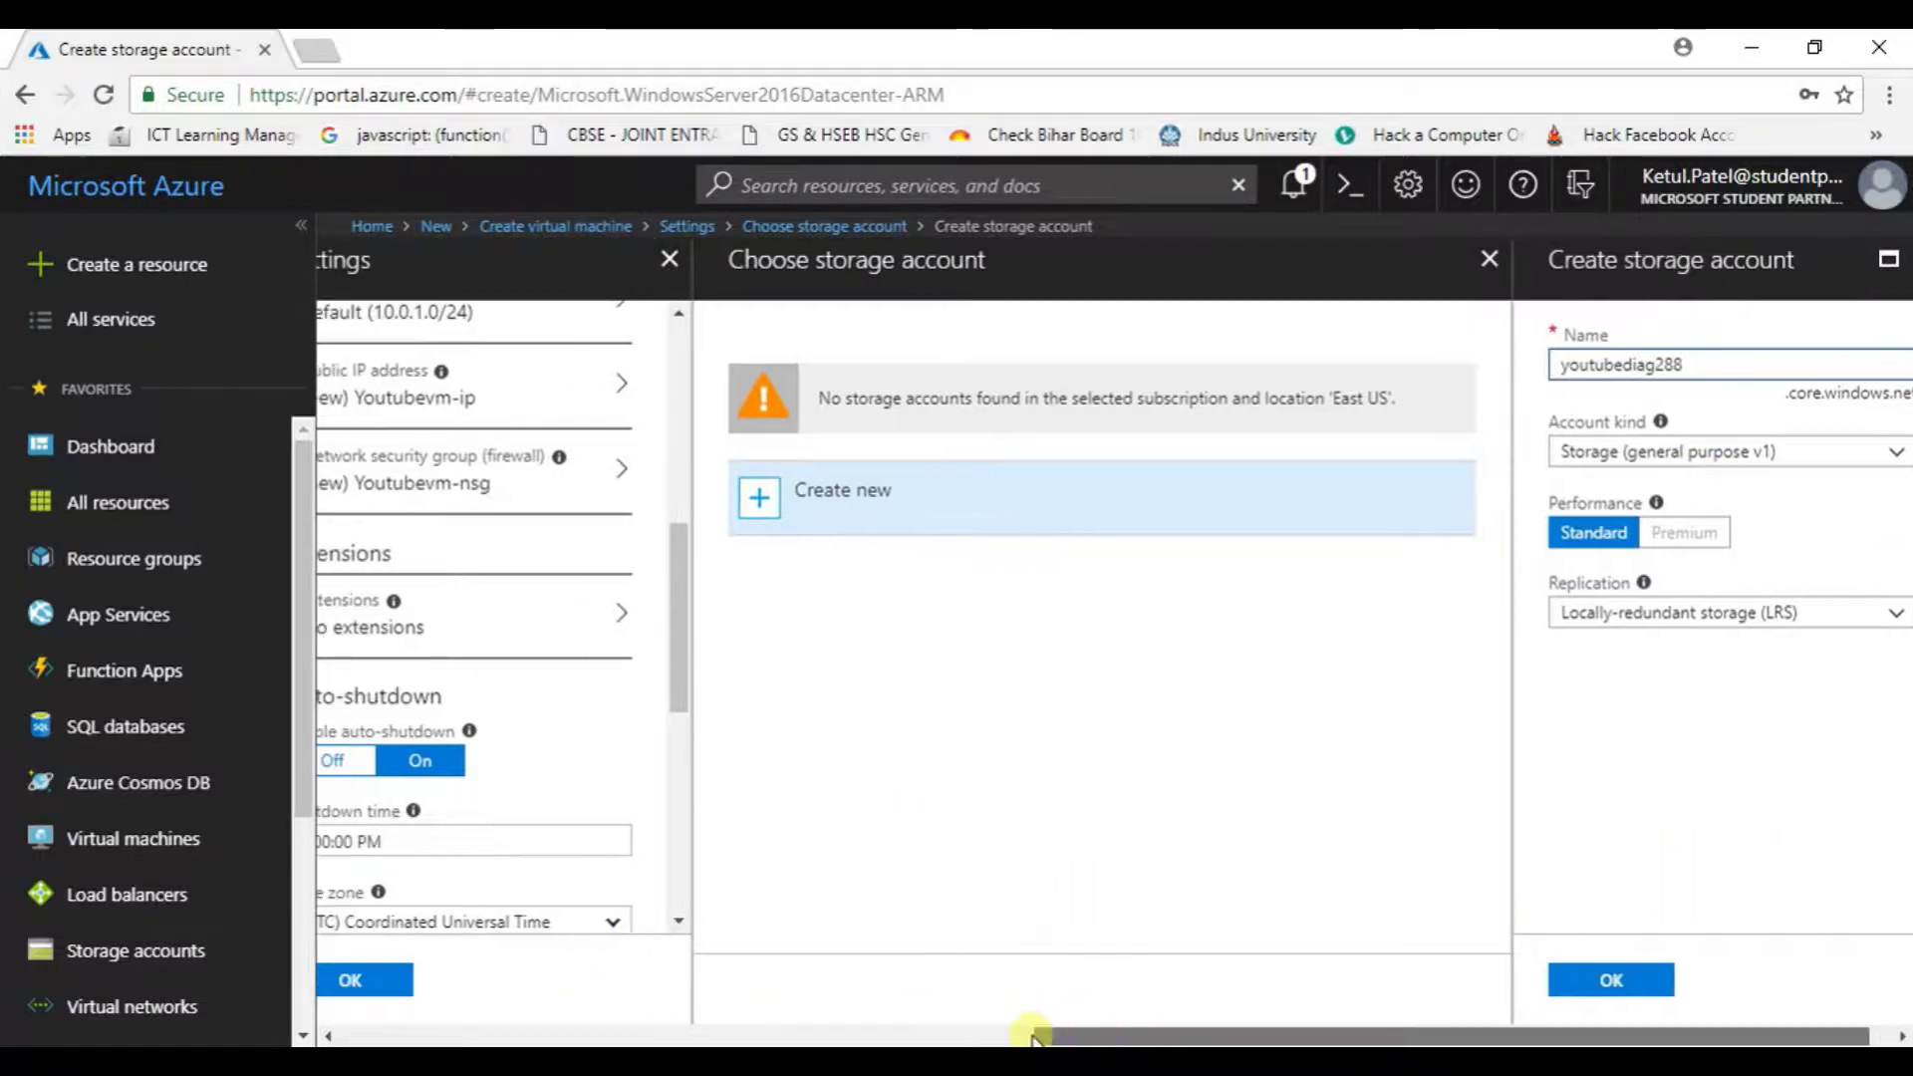
pyautogui.scroll(-3, 866, 783)
pyautogui.scroll(-1, 866, 783)
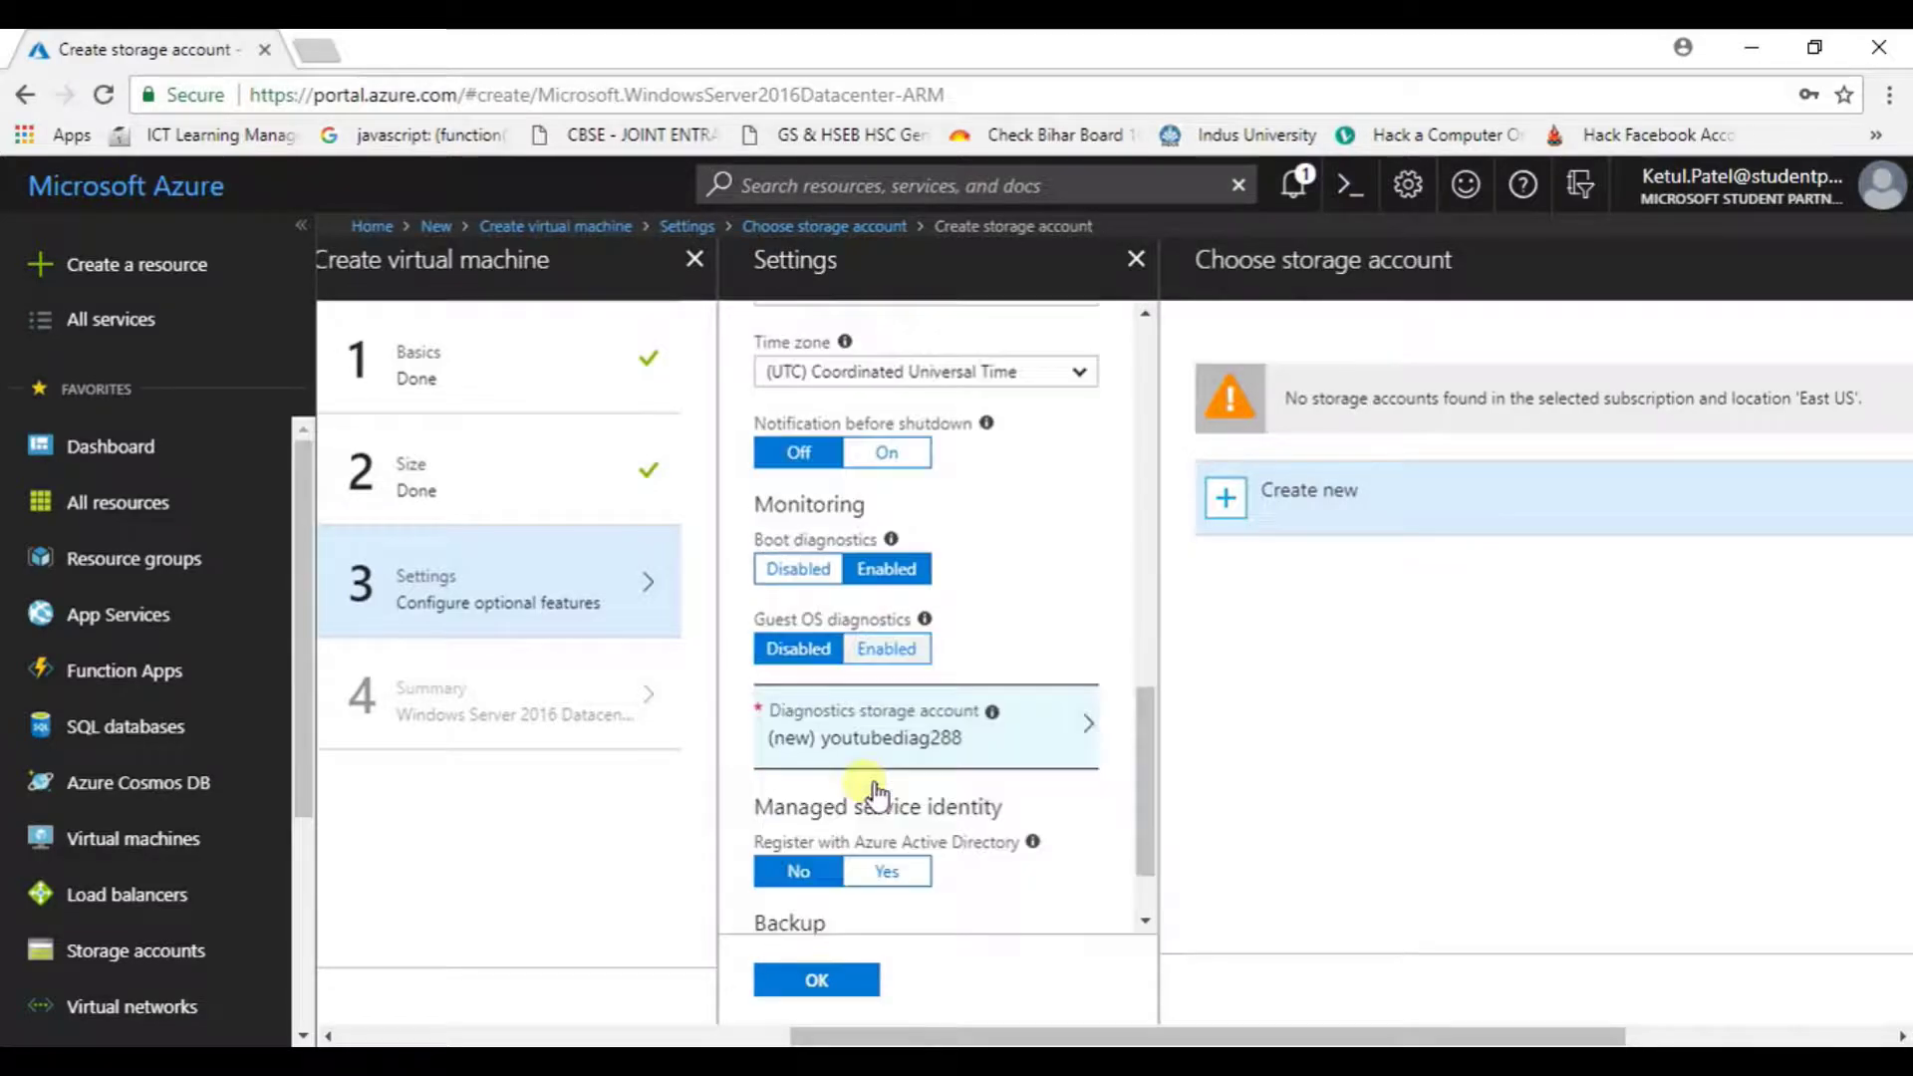
pyautogui.scroll(-1, 874, 789)
pyautogui.moveTo(1152, 1034); pyautogui.dragTo(1350, 1034)
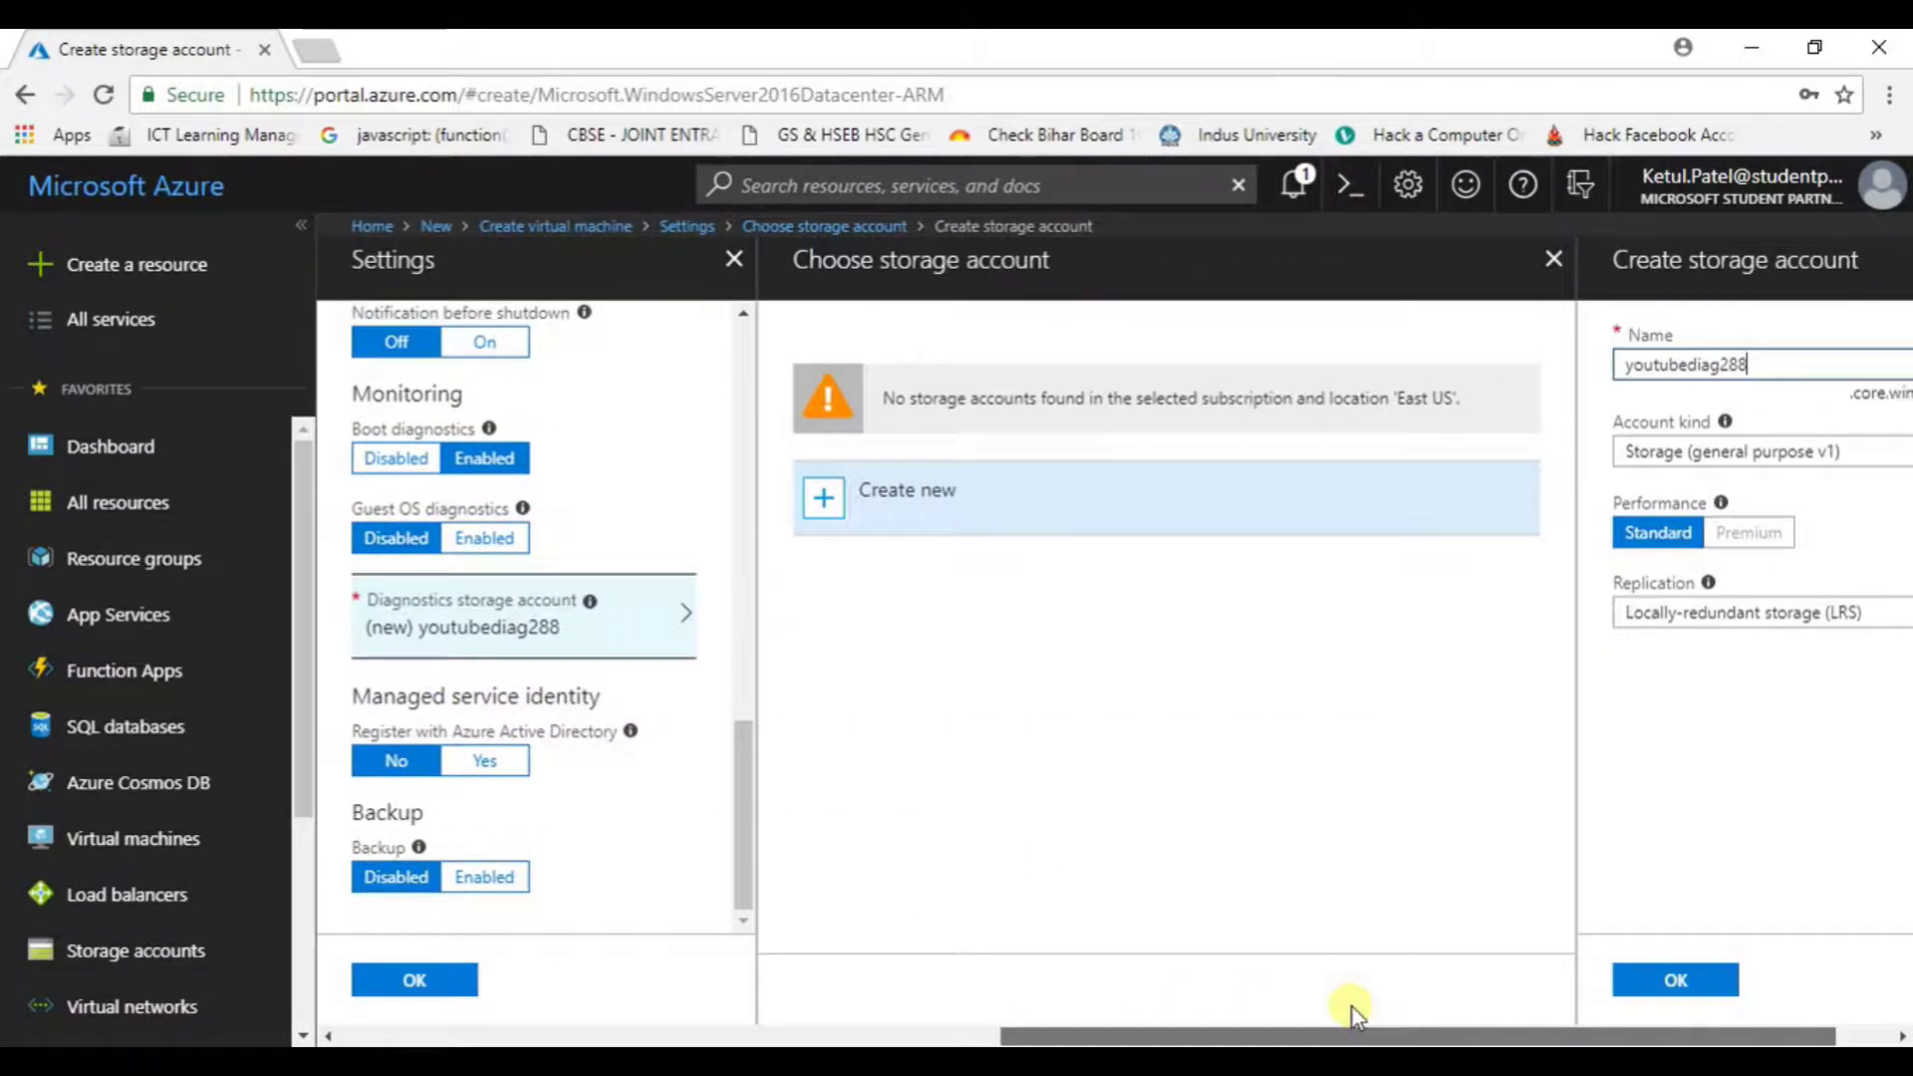
# Step: Confirm creation of the youtubediag288 diagnostics storage account
pyautogui.click(1696, 979)
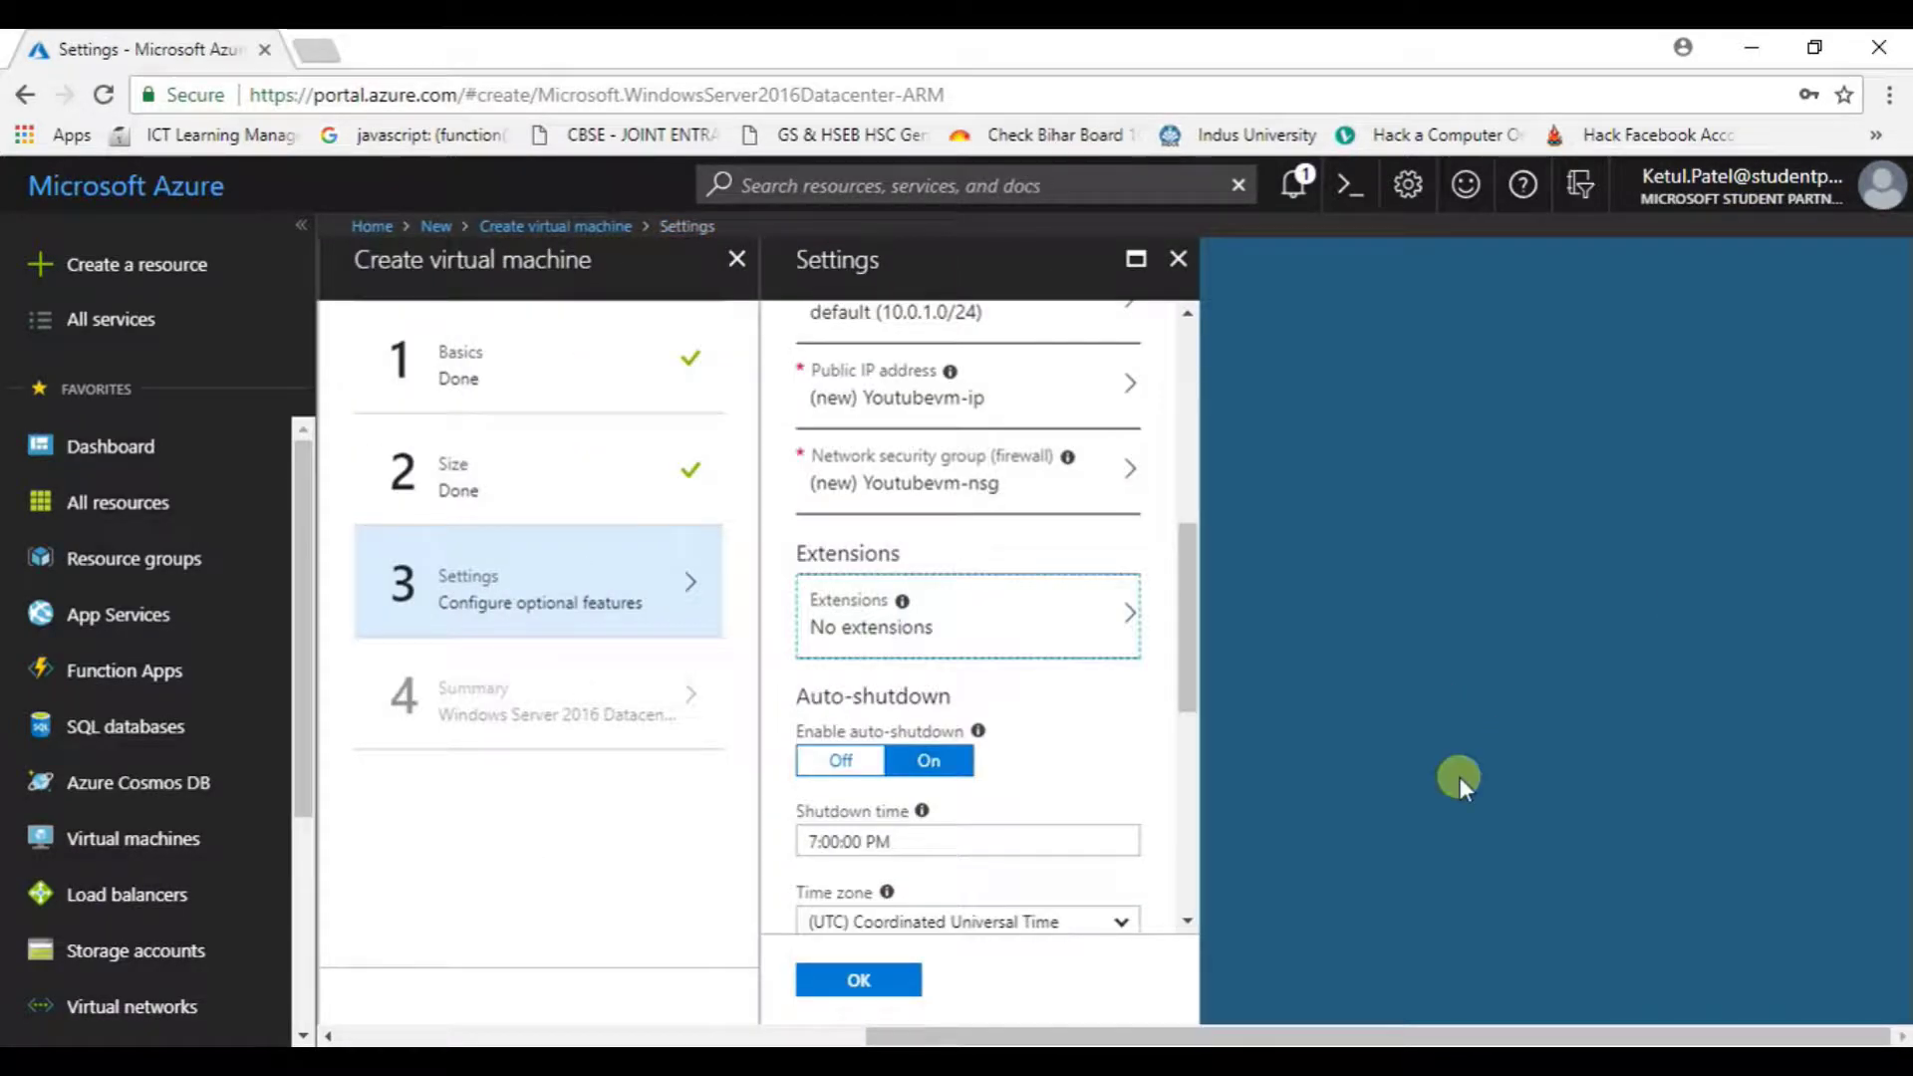
pyautogui.scroll(-2, 956, 755)
pyautogui.scroll(-2, 957, 747)
pyautogui.scroll(-1, 942, 732)
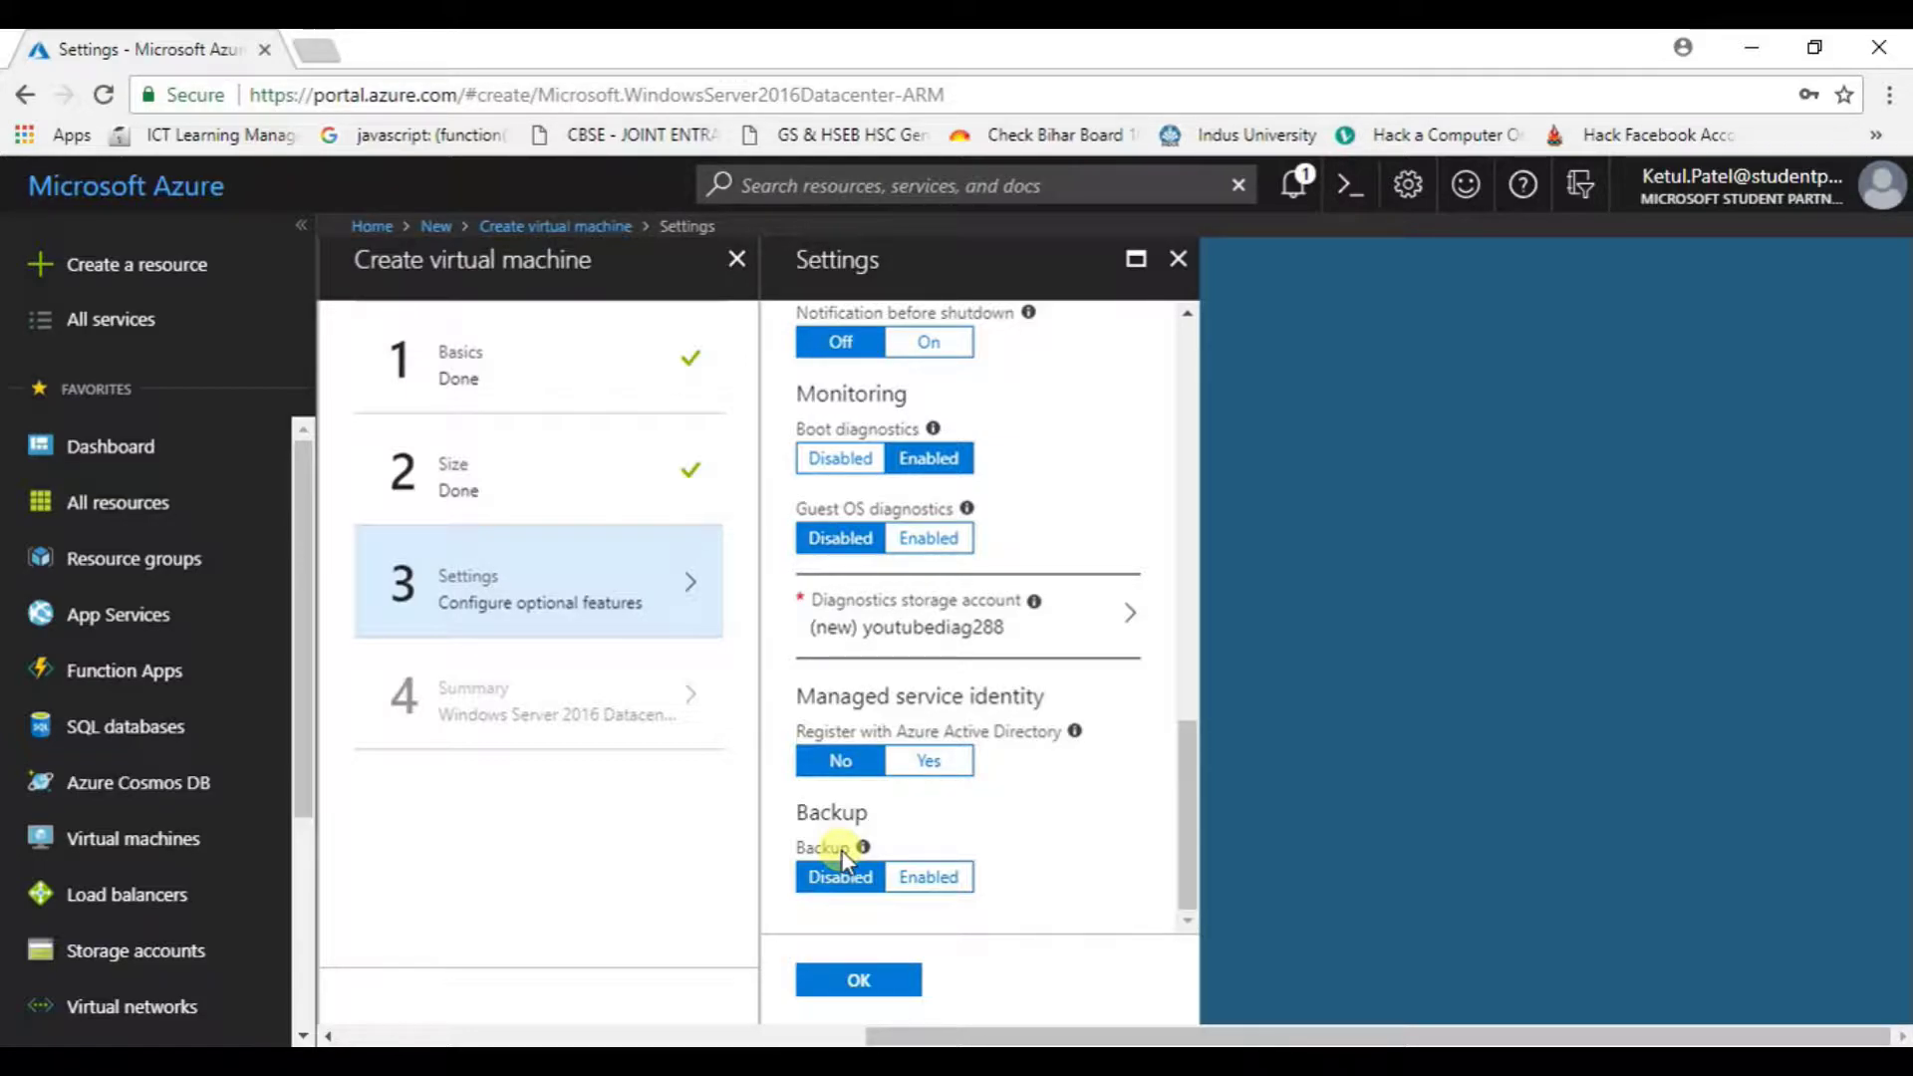
# Step: Accept the Settings step and grant the contact-information permission on the Summary
pyautogui.click(840, 979)
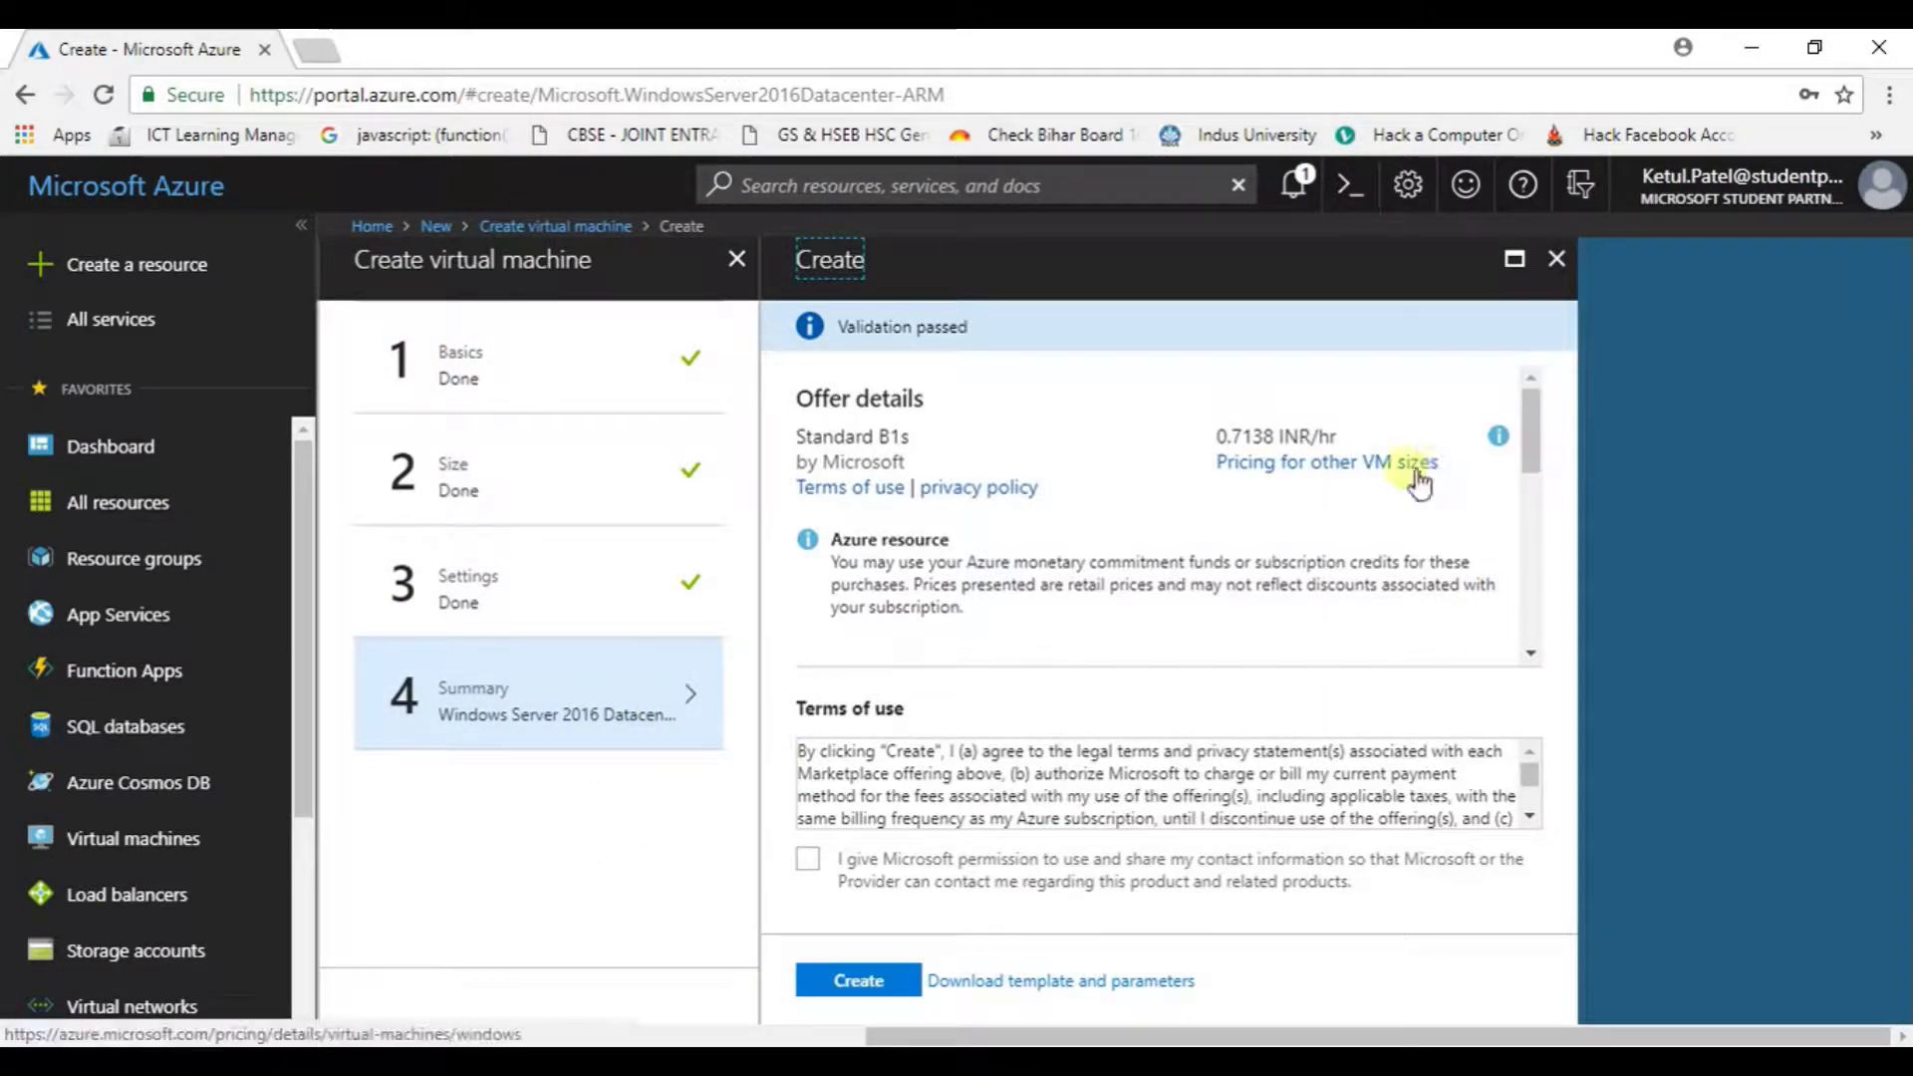
pyautogui.scroll(-2, 1417, 478)
pyautogui.scroll(-3, 1403, 515)
pyautogui.scroll(-2, 1389, 522)
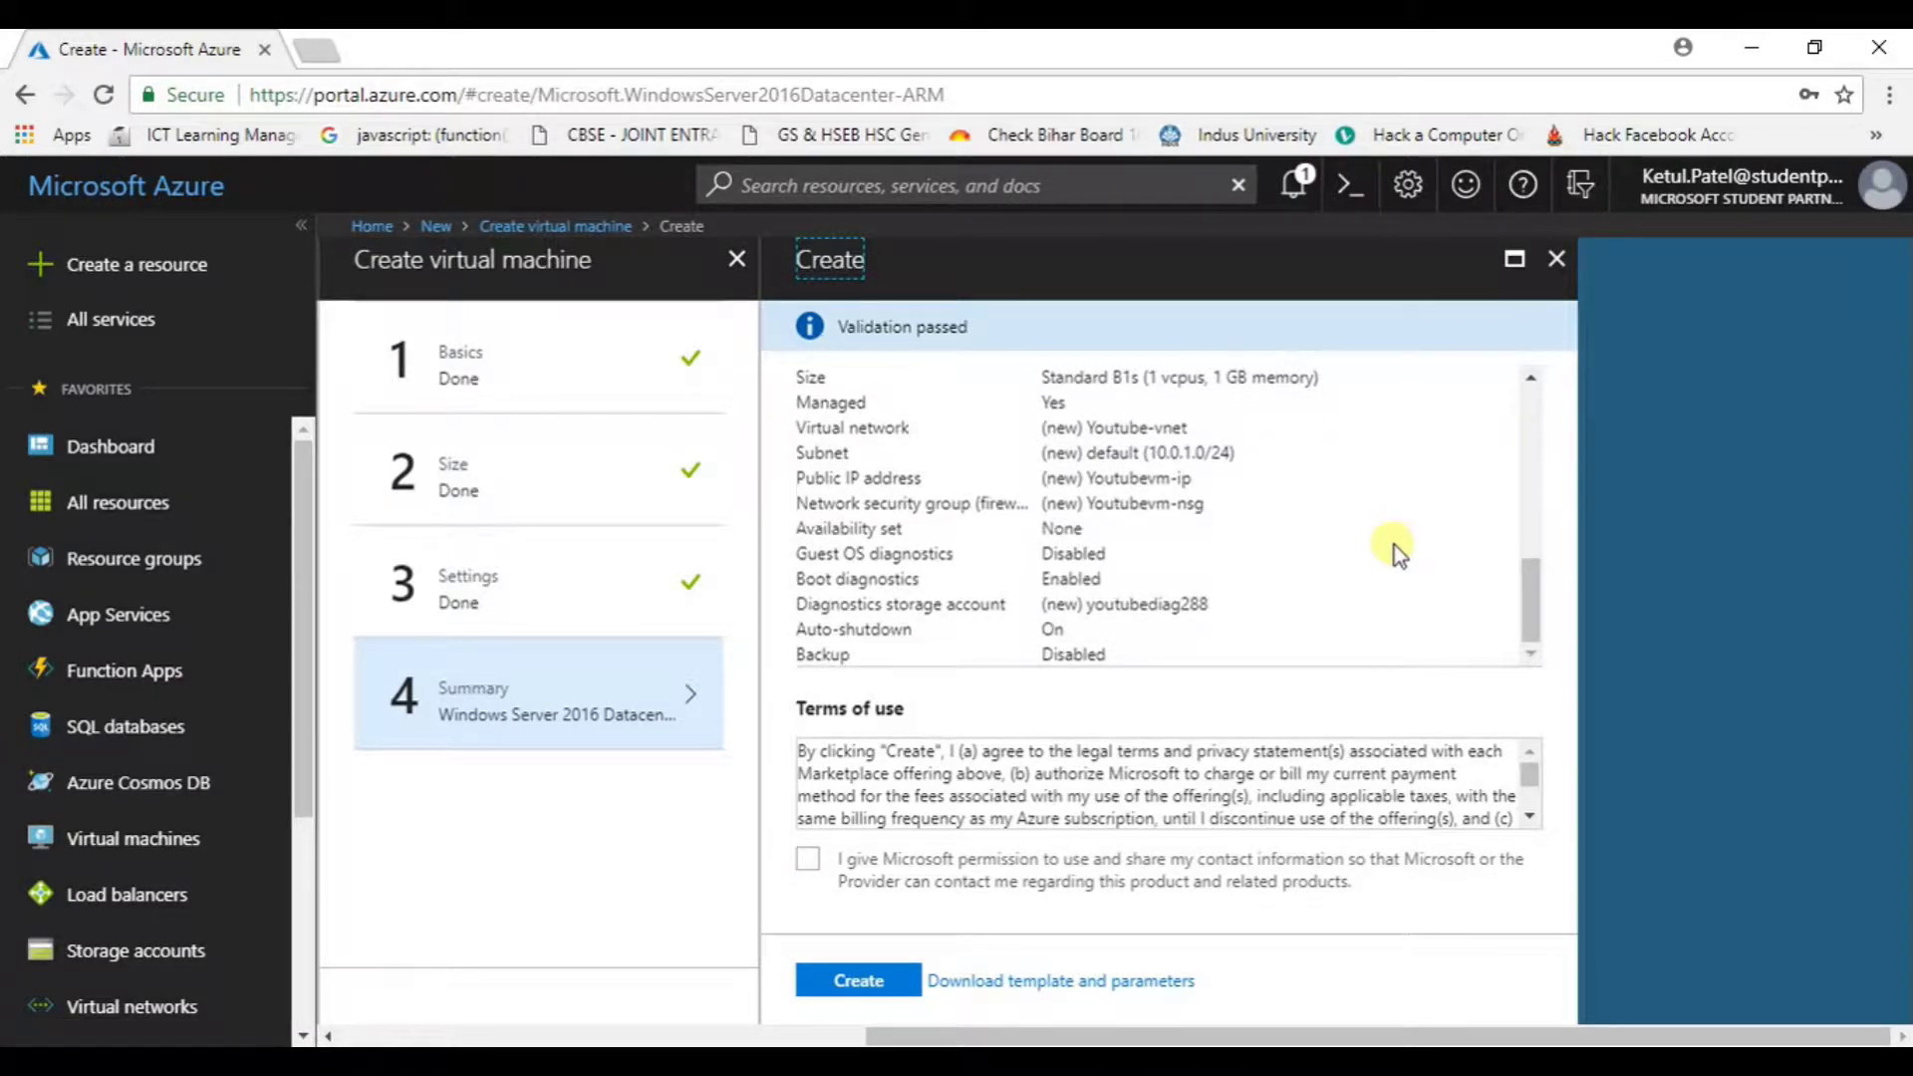
pyautogui.scroll(5, 1393, 546)
pyautogui.scroll(-2, 1393, 546)
pyautogui.scroll(-1, 1392, 545)
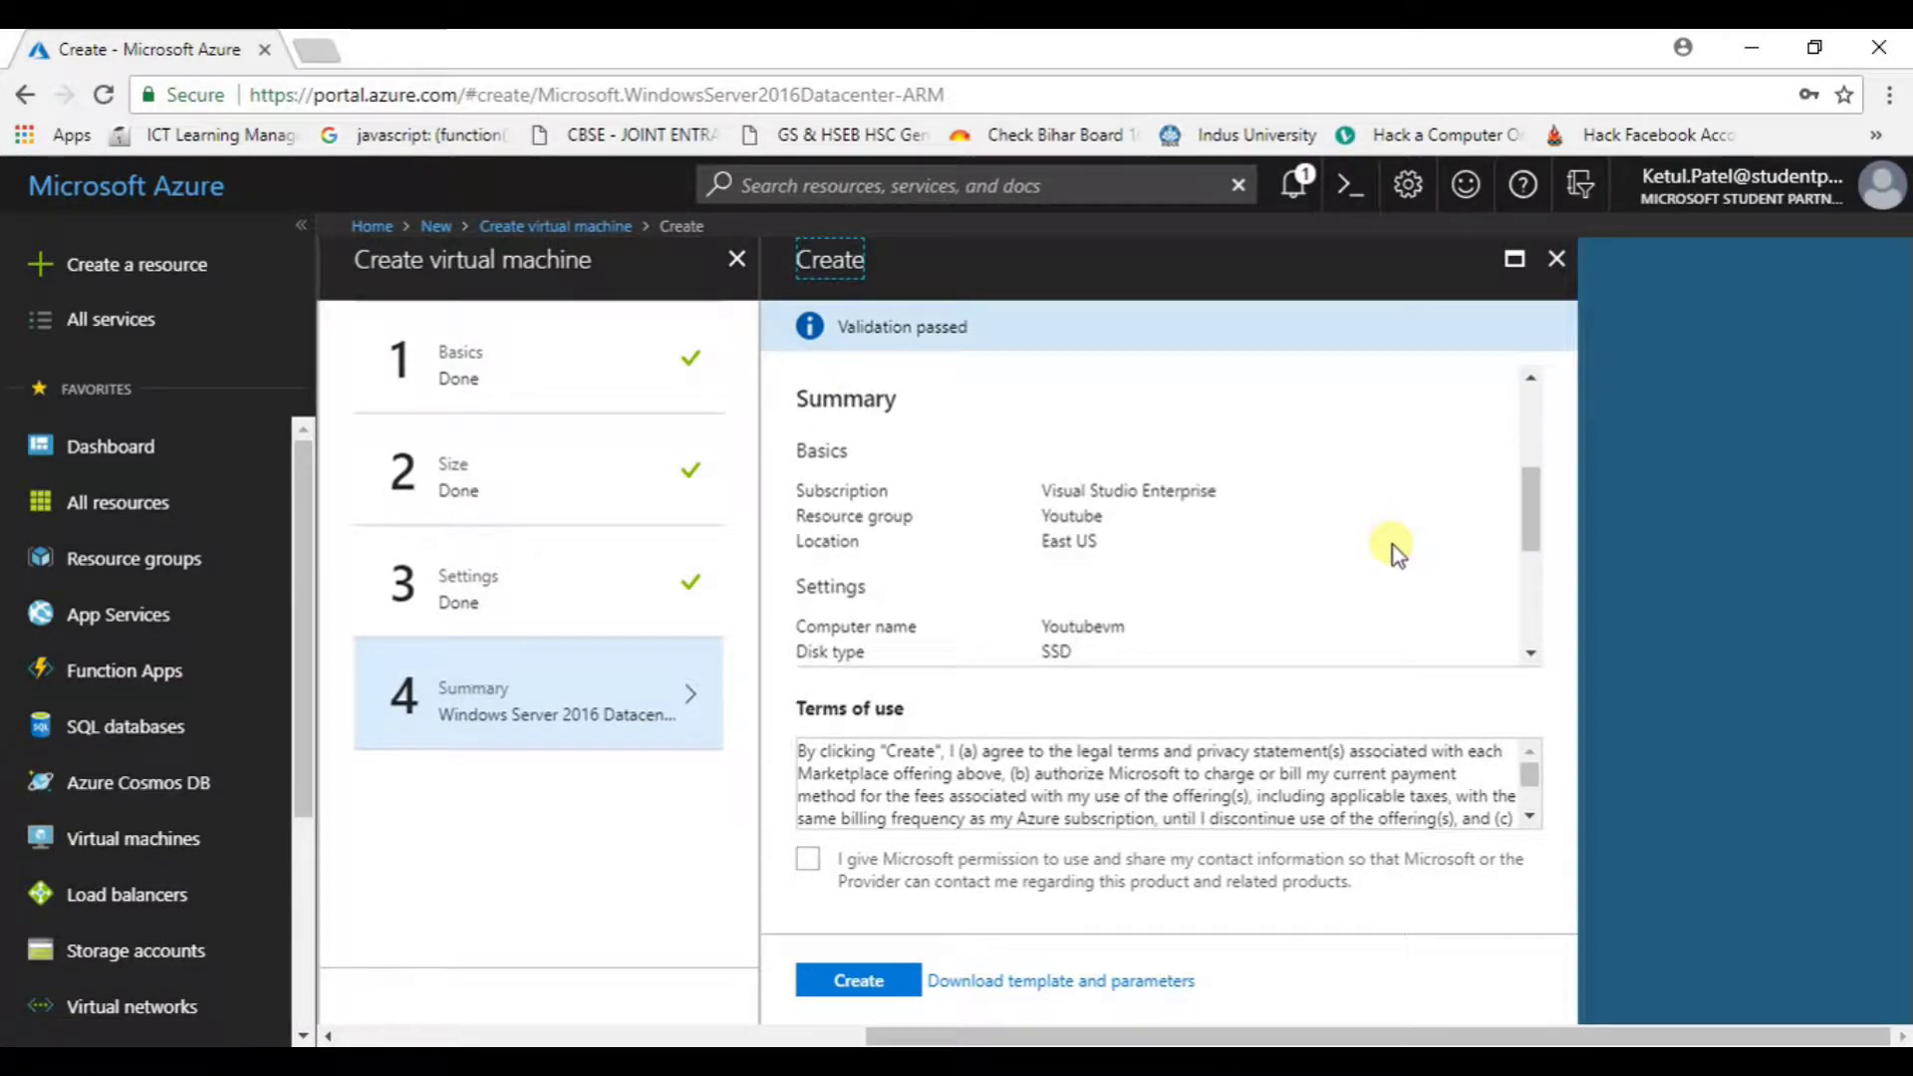
pyautogui.scroll(-1, 1394, 546)
pyautogui.scroll(-1, 1394, 545)
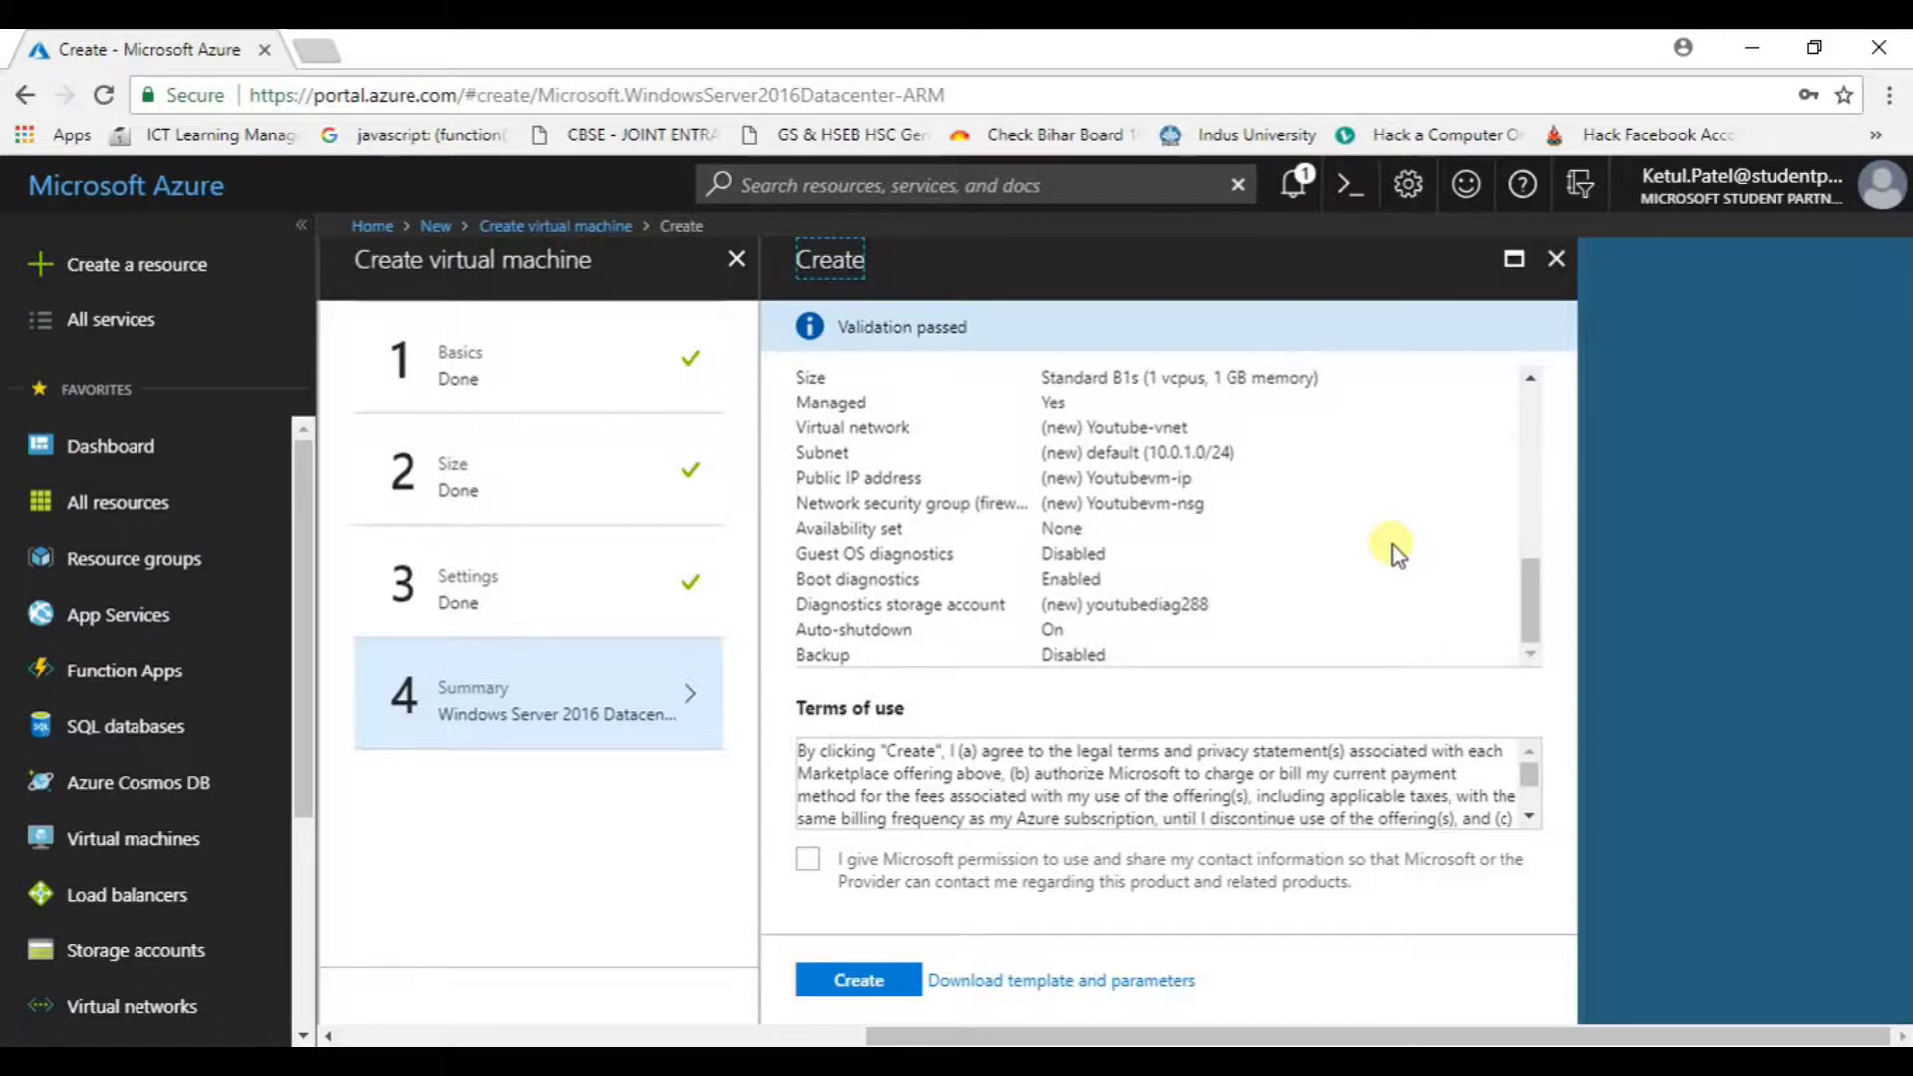
pyautogui.scroll(5, 1394, 545)
pyautogui.scroll(-2, 1393, 546)
pyautogui.scroll(2, 1266, 481)
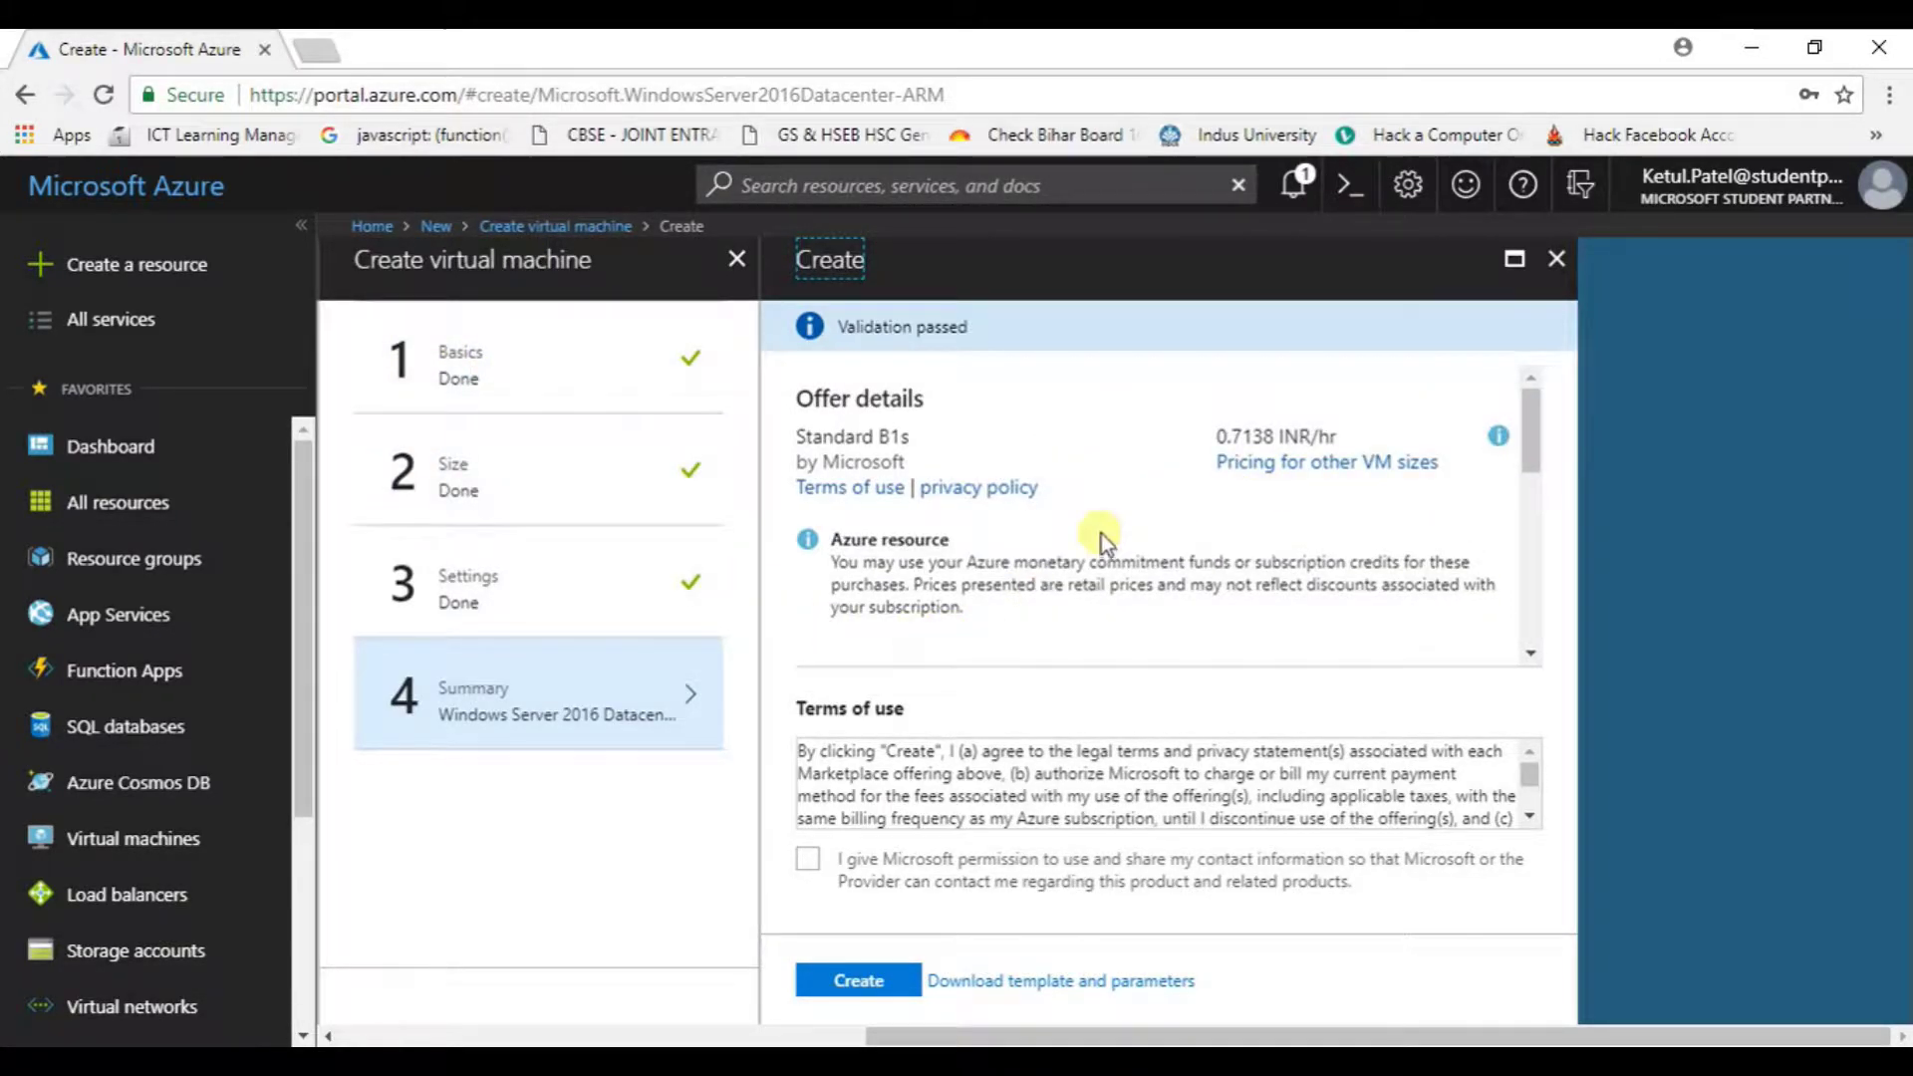
pyautogui.scroll(-1, 1144, 534)
pyautogui.click(807, 860)
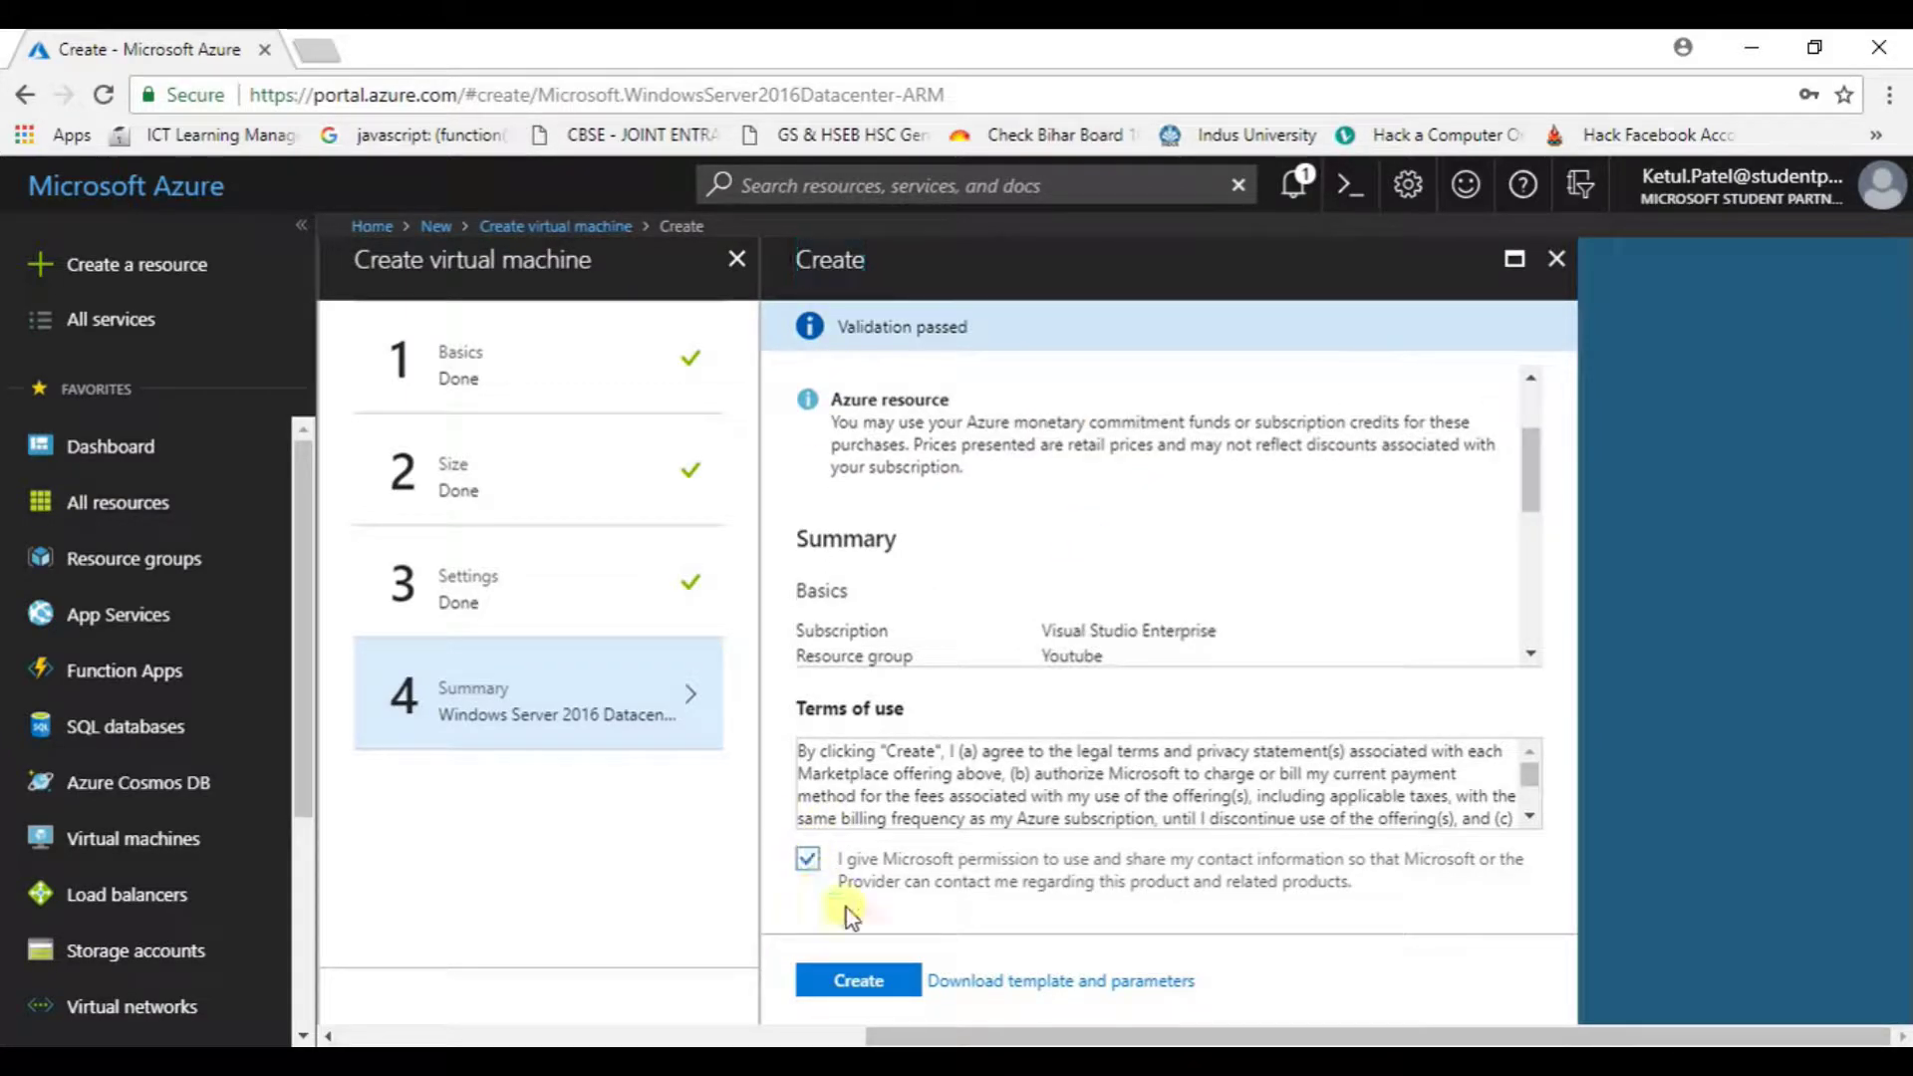
# Step: Submit the Youtubevm deployment and open its overview once it is running
pyautogui.click(845, 983)
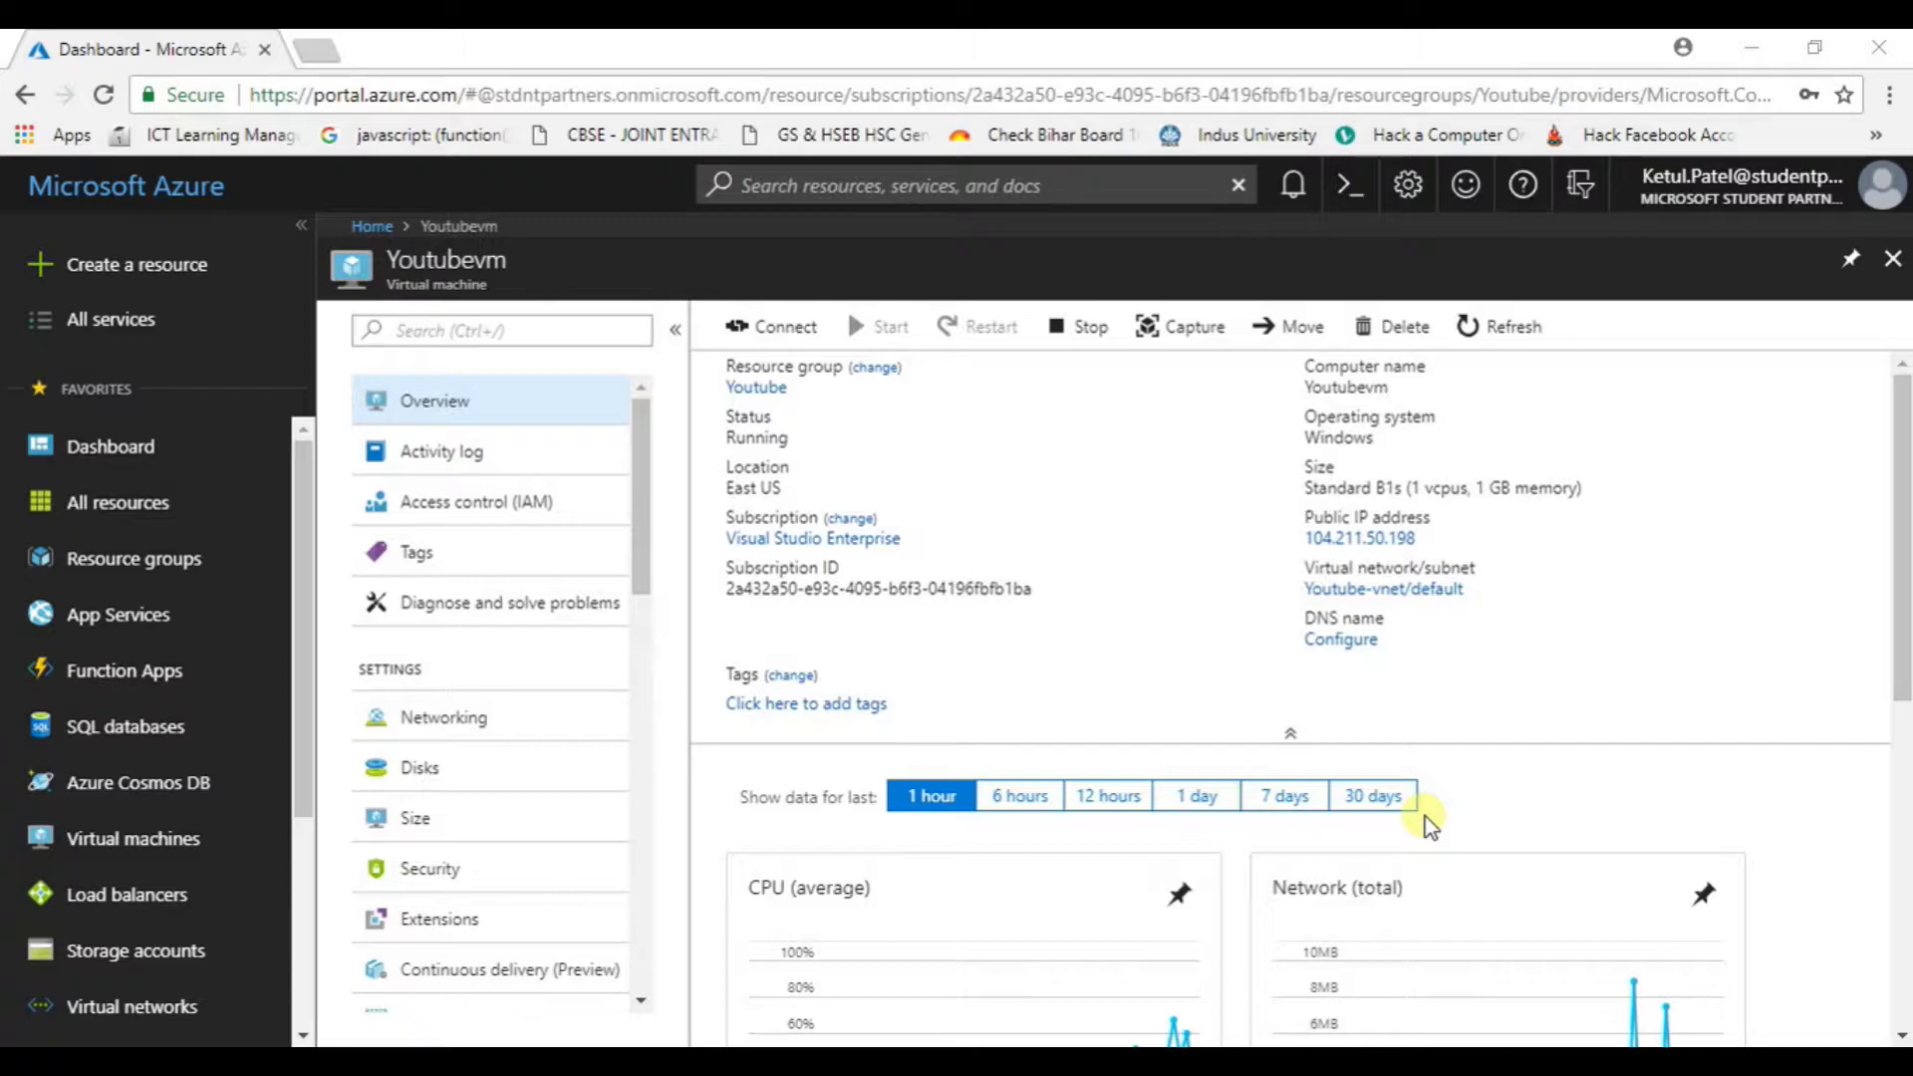
pyautogui.scroll(-4, 427, 734)
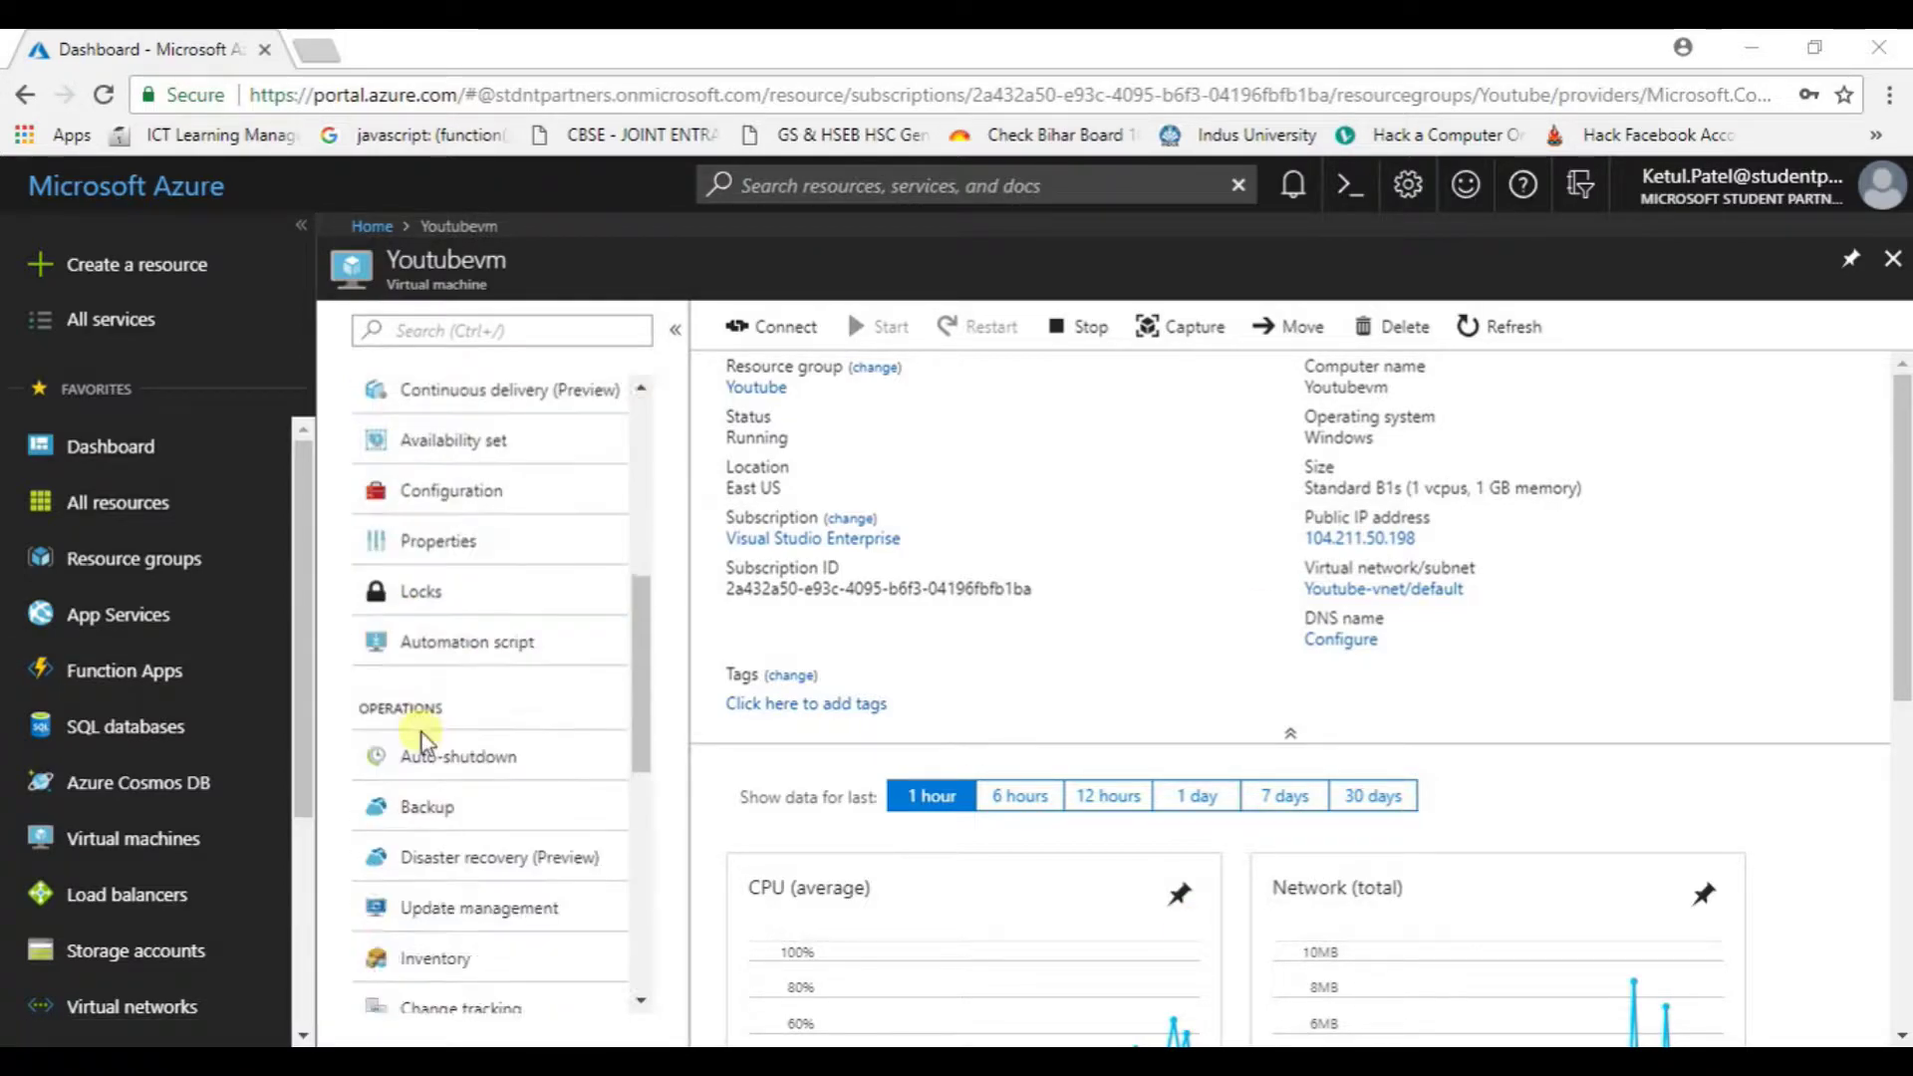
pyautogui.scroll(-3, 454, 746)
pyautogui.scroll(-2, 452, 746)
pyautogui.scroll(5, 456, 746)
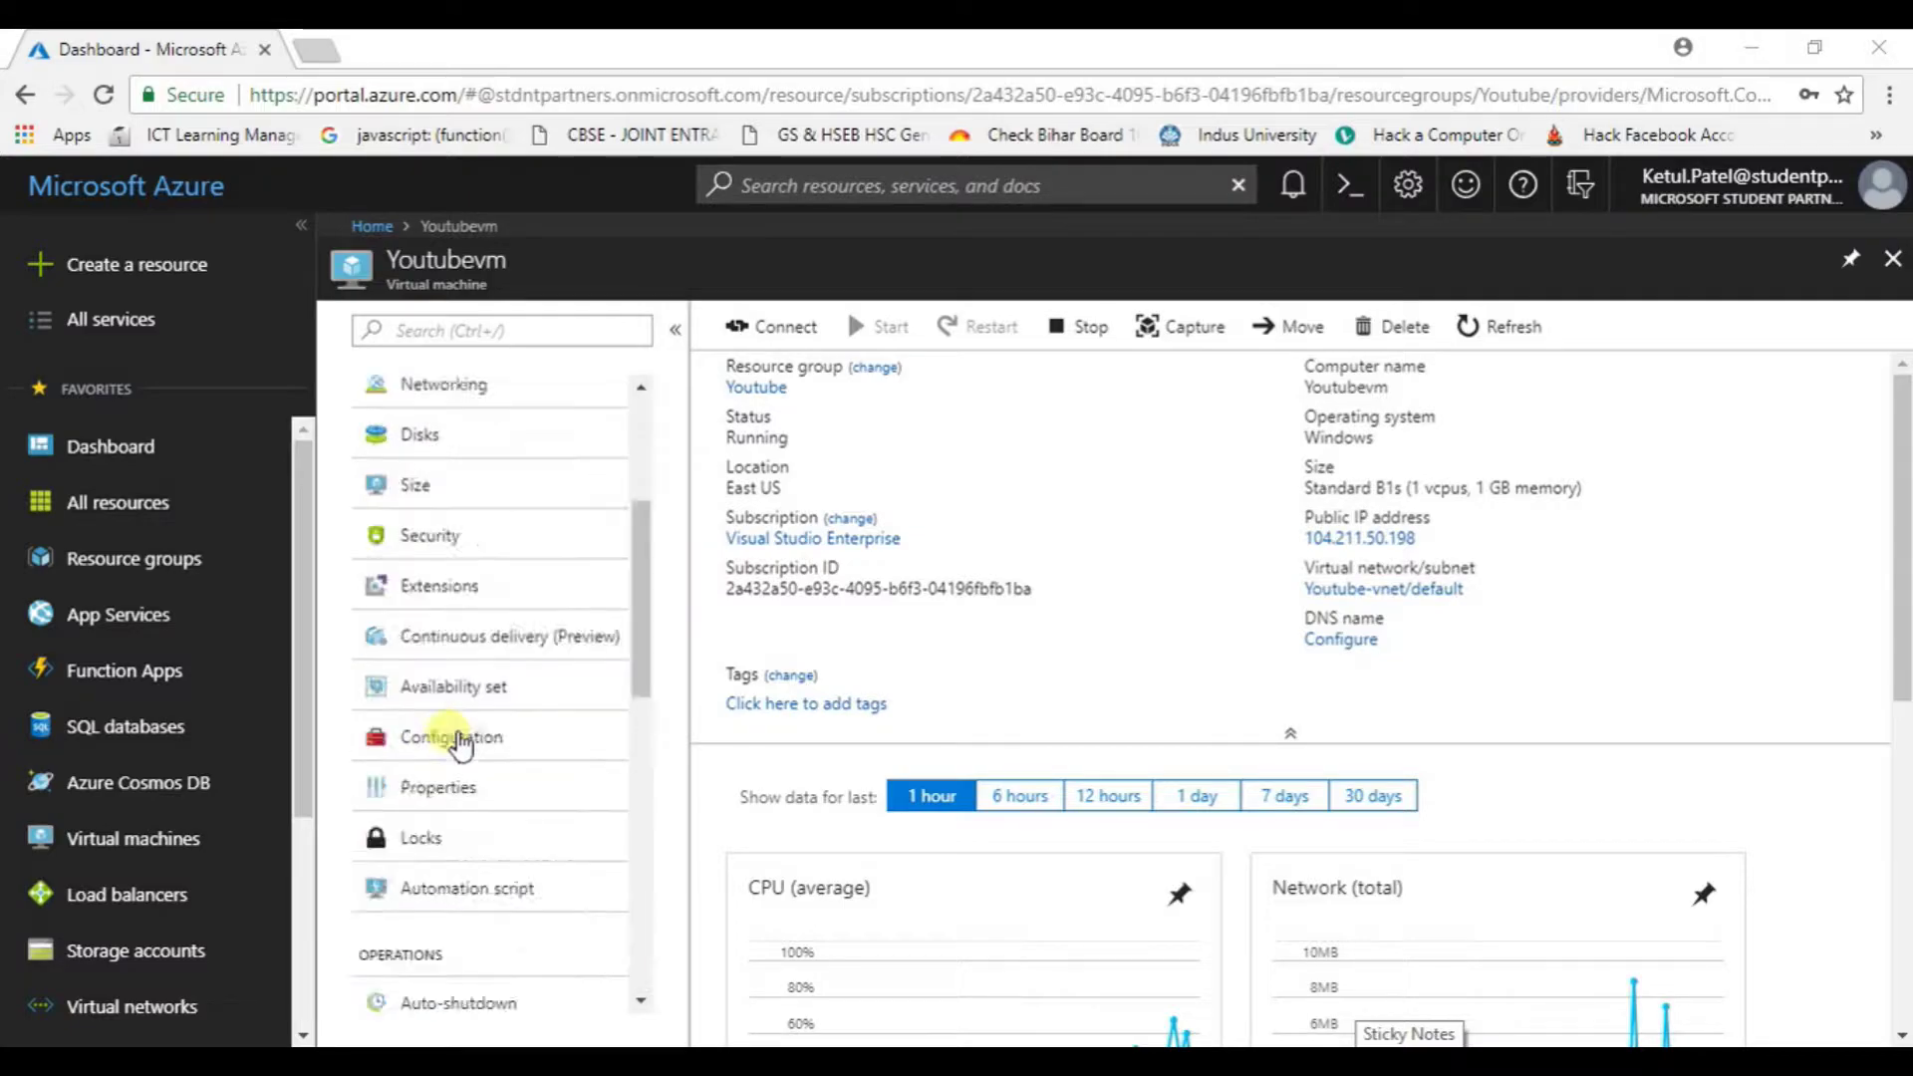
pyautogui.scroll(3, 459, 746)
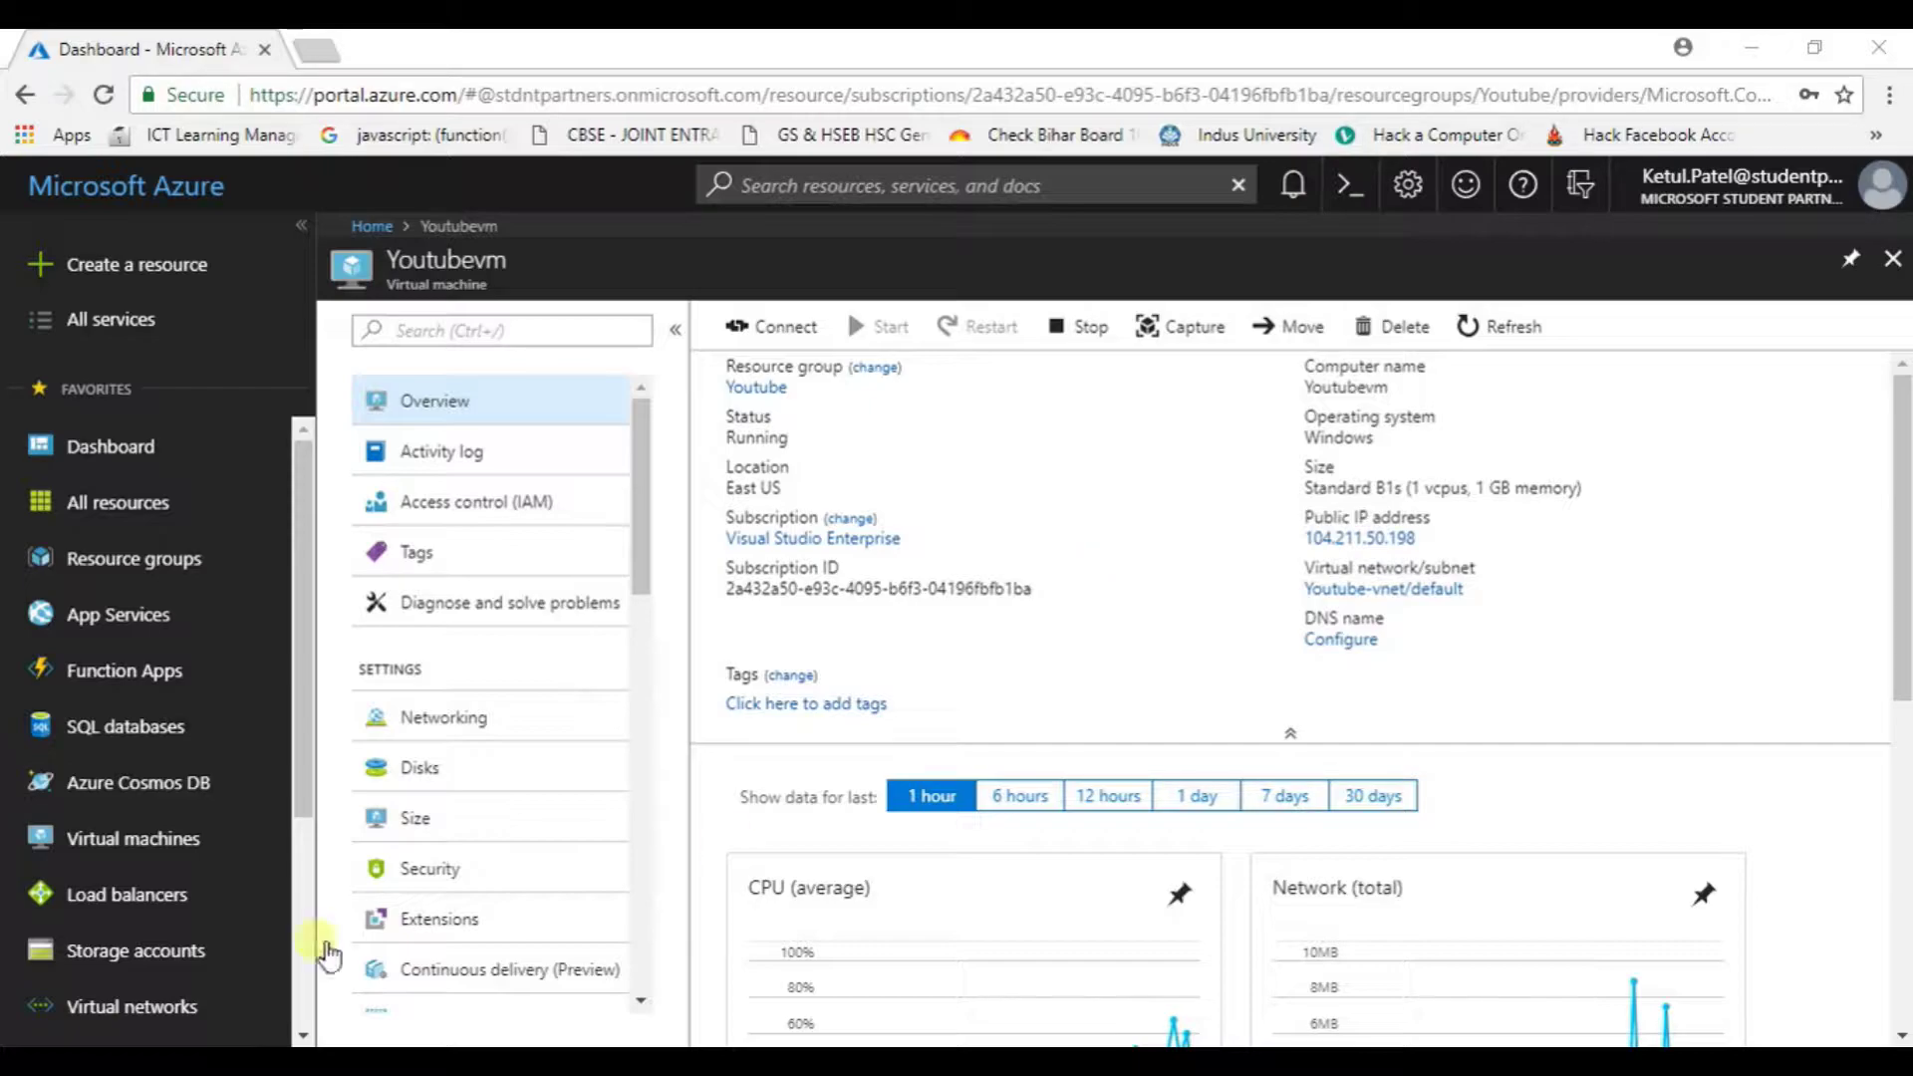
# Step: Launch Remote Desktop Connection from the Windows Start menu search for 'remote'
pyautogui.press('super')
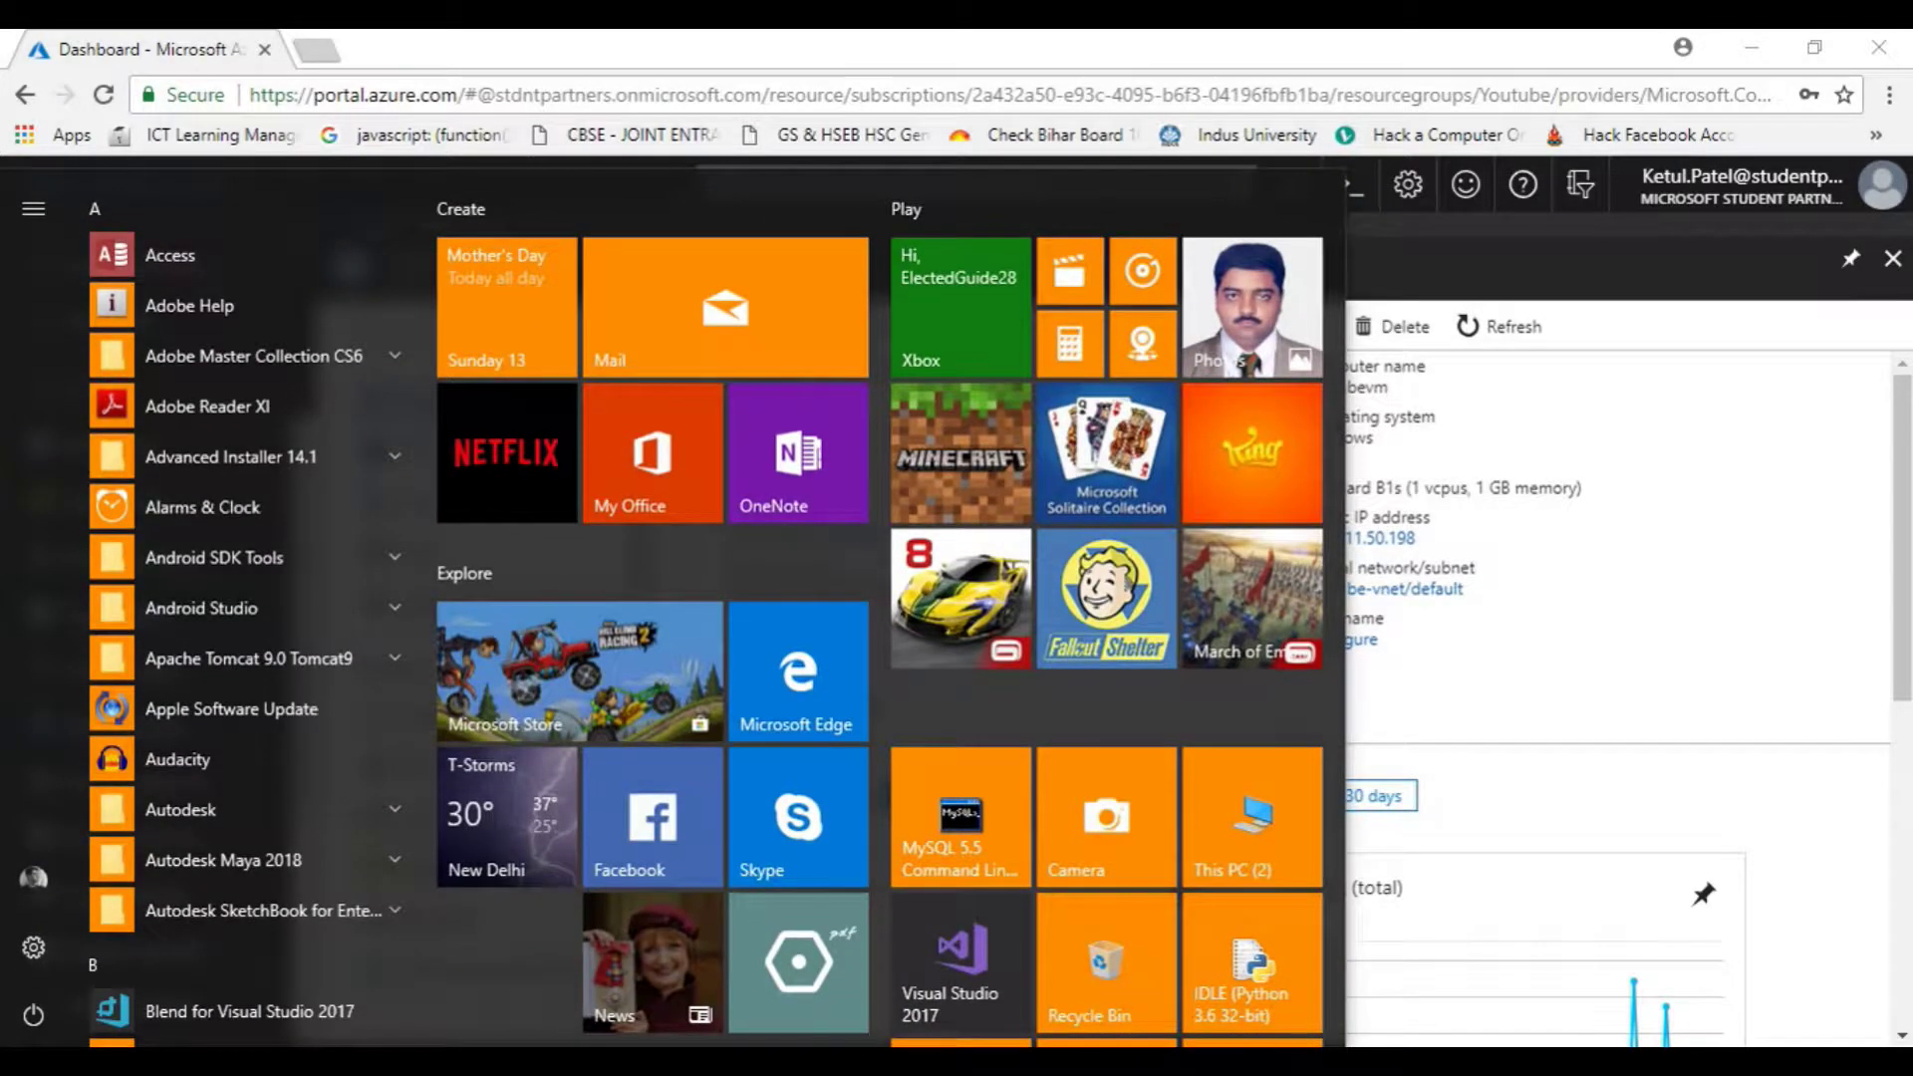
pyautogui.write('re')
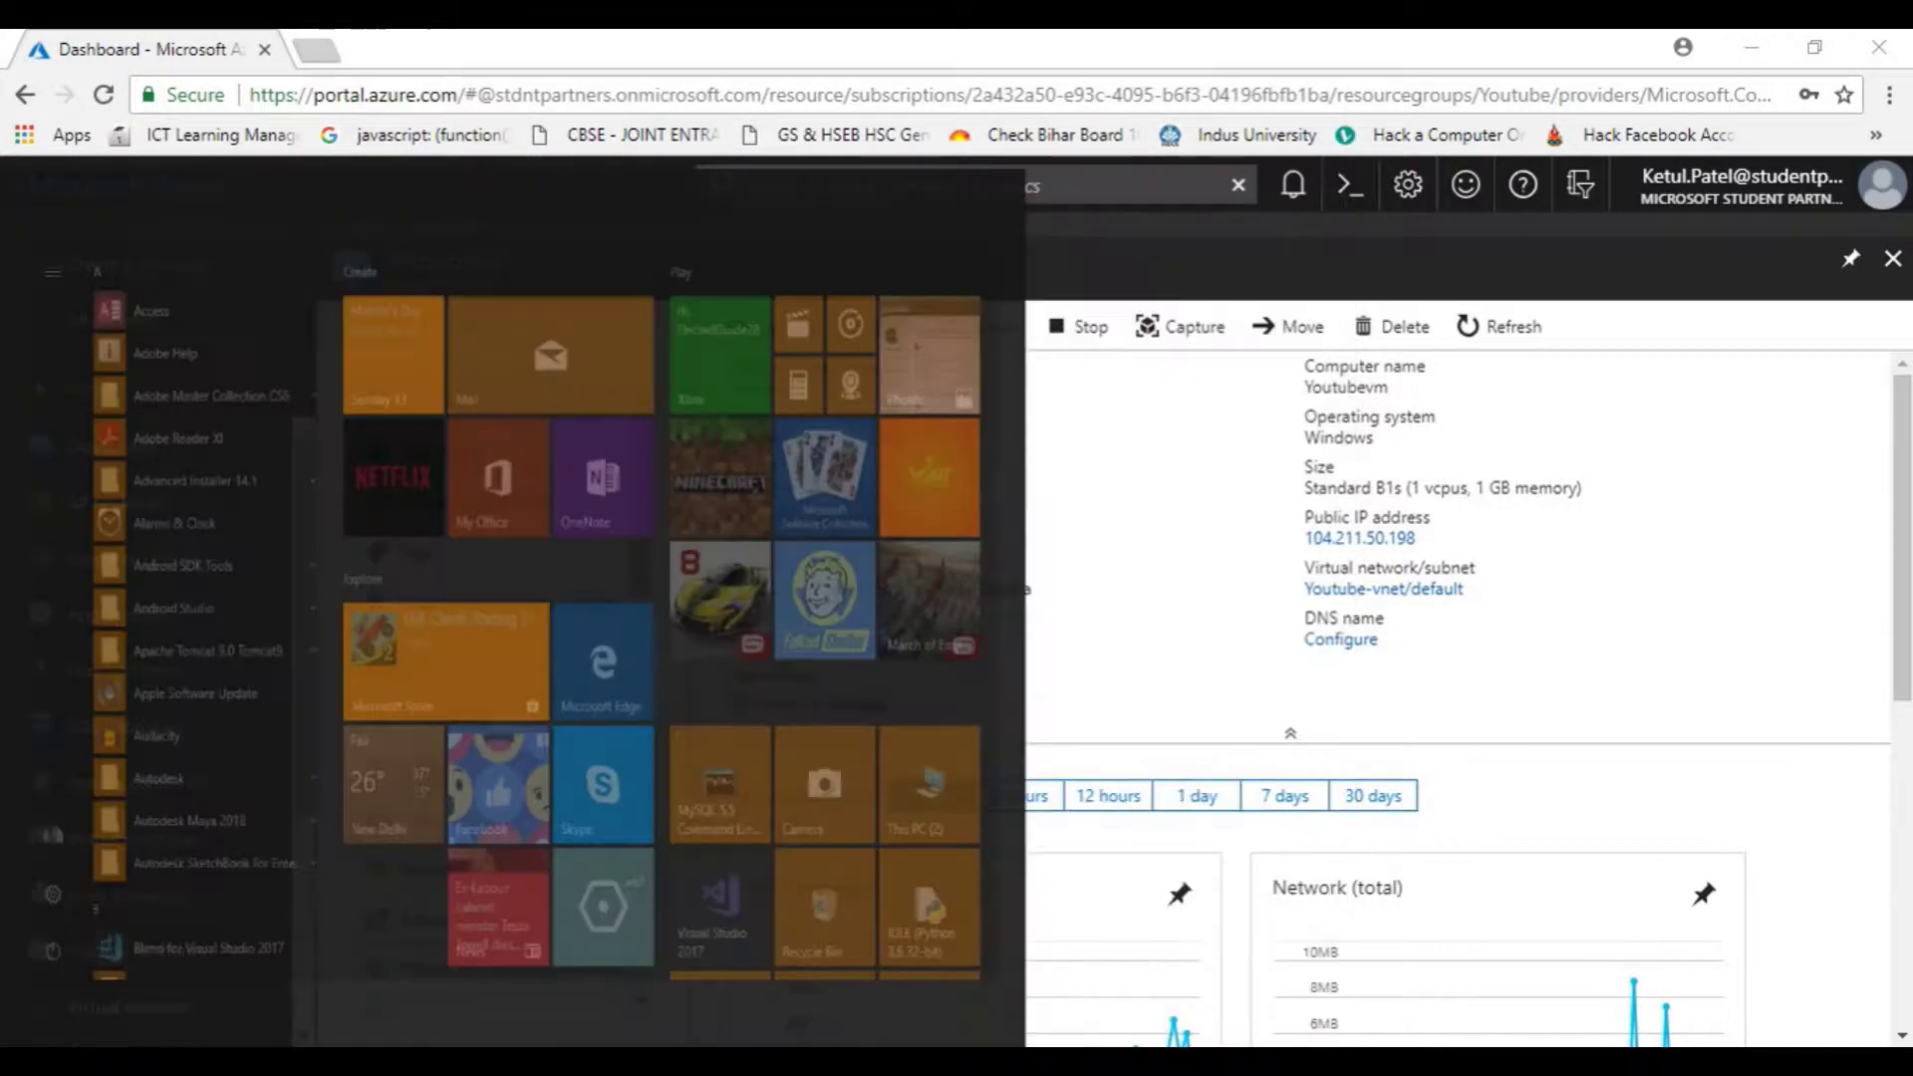
pyautogui.write('mote')
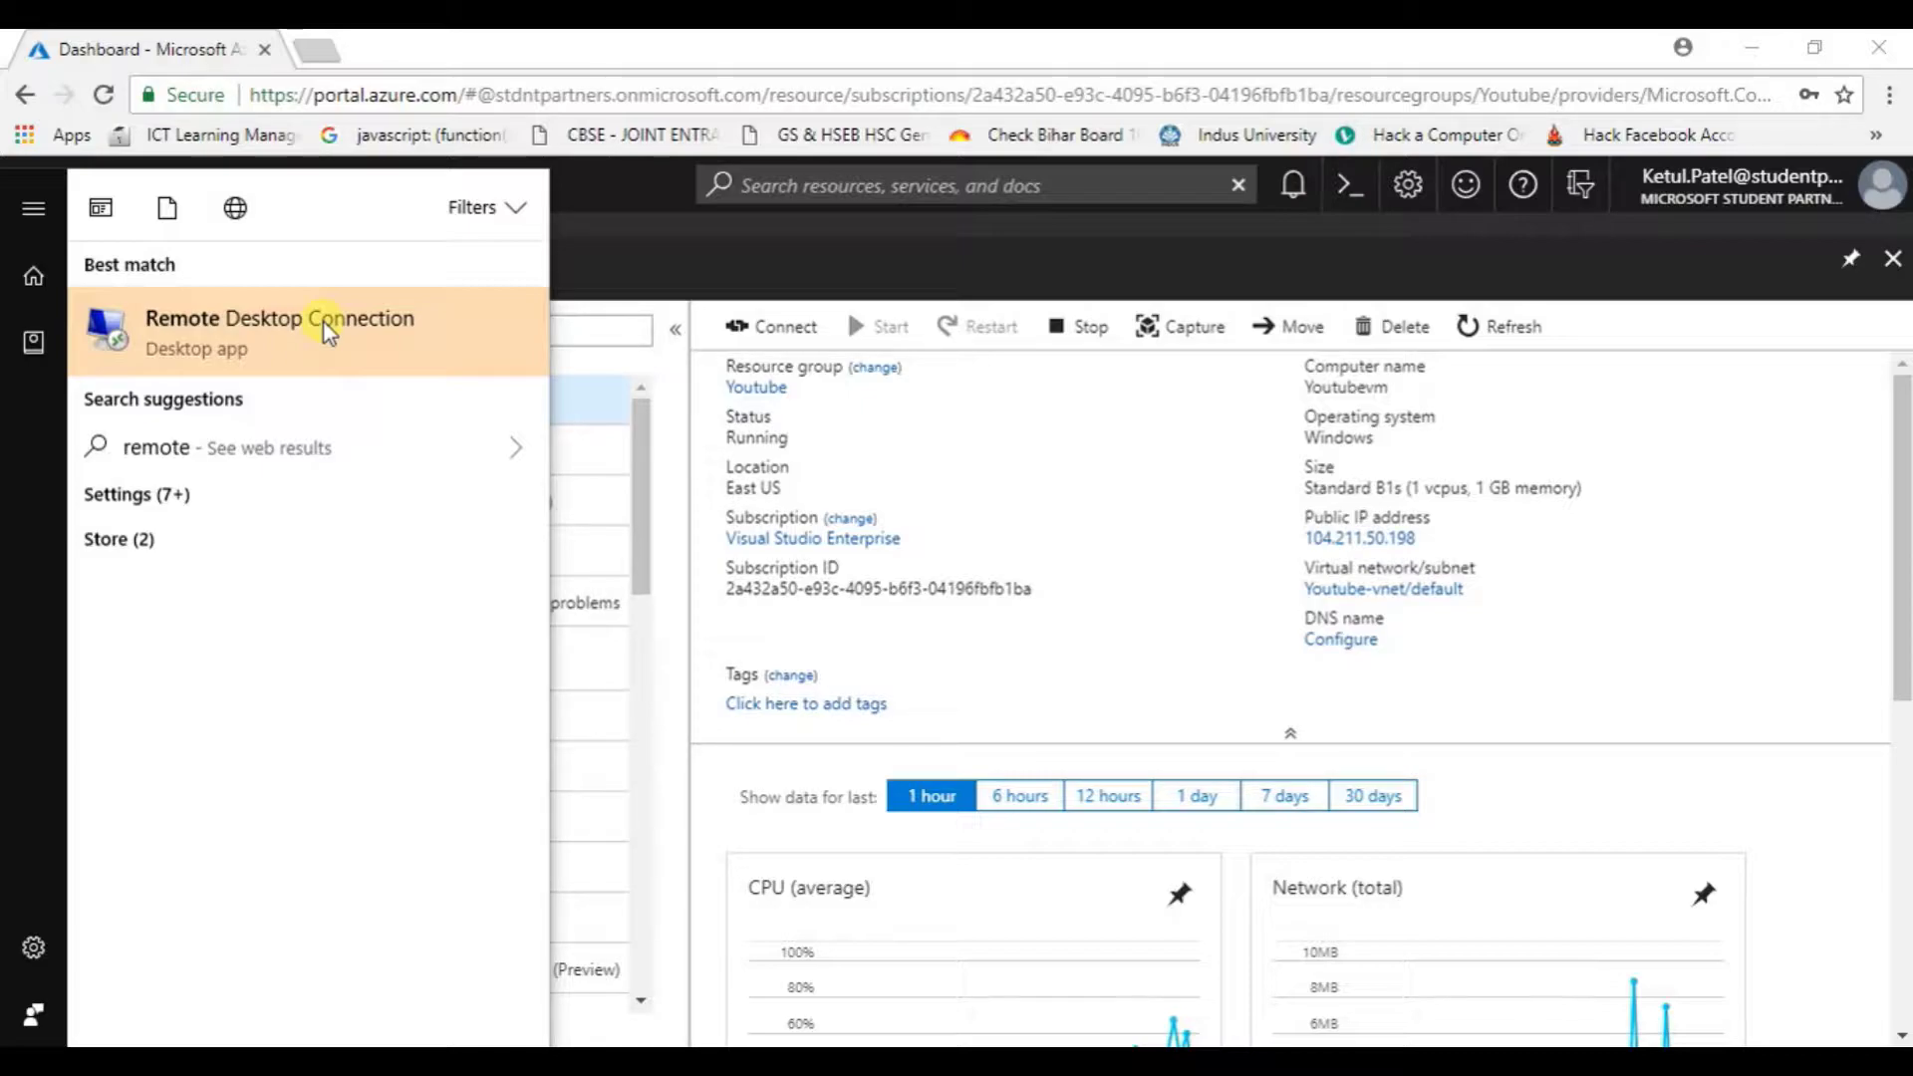
pyautogui.click(326, 333)
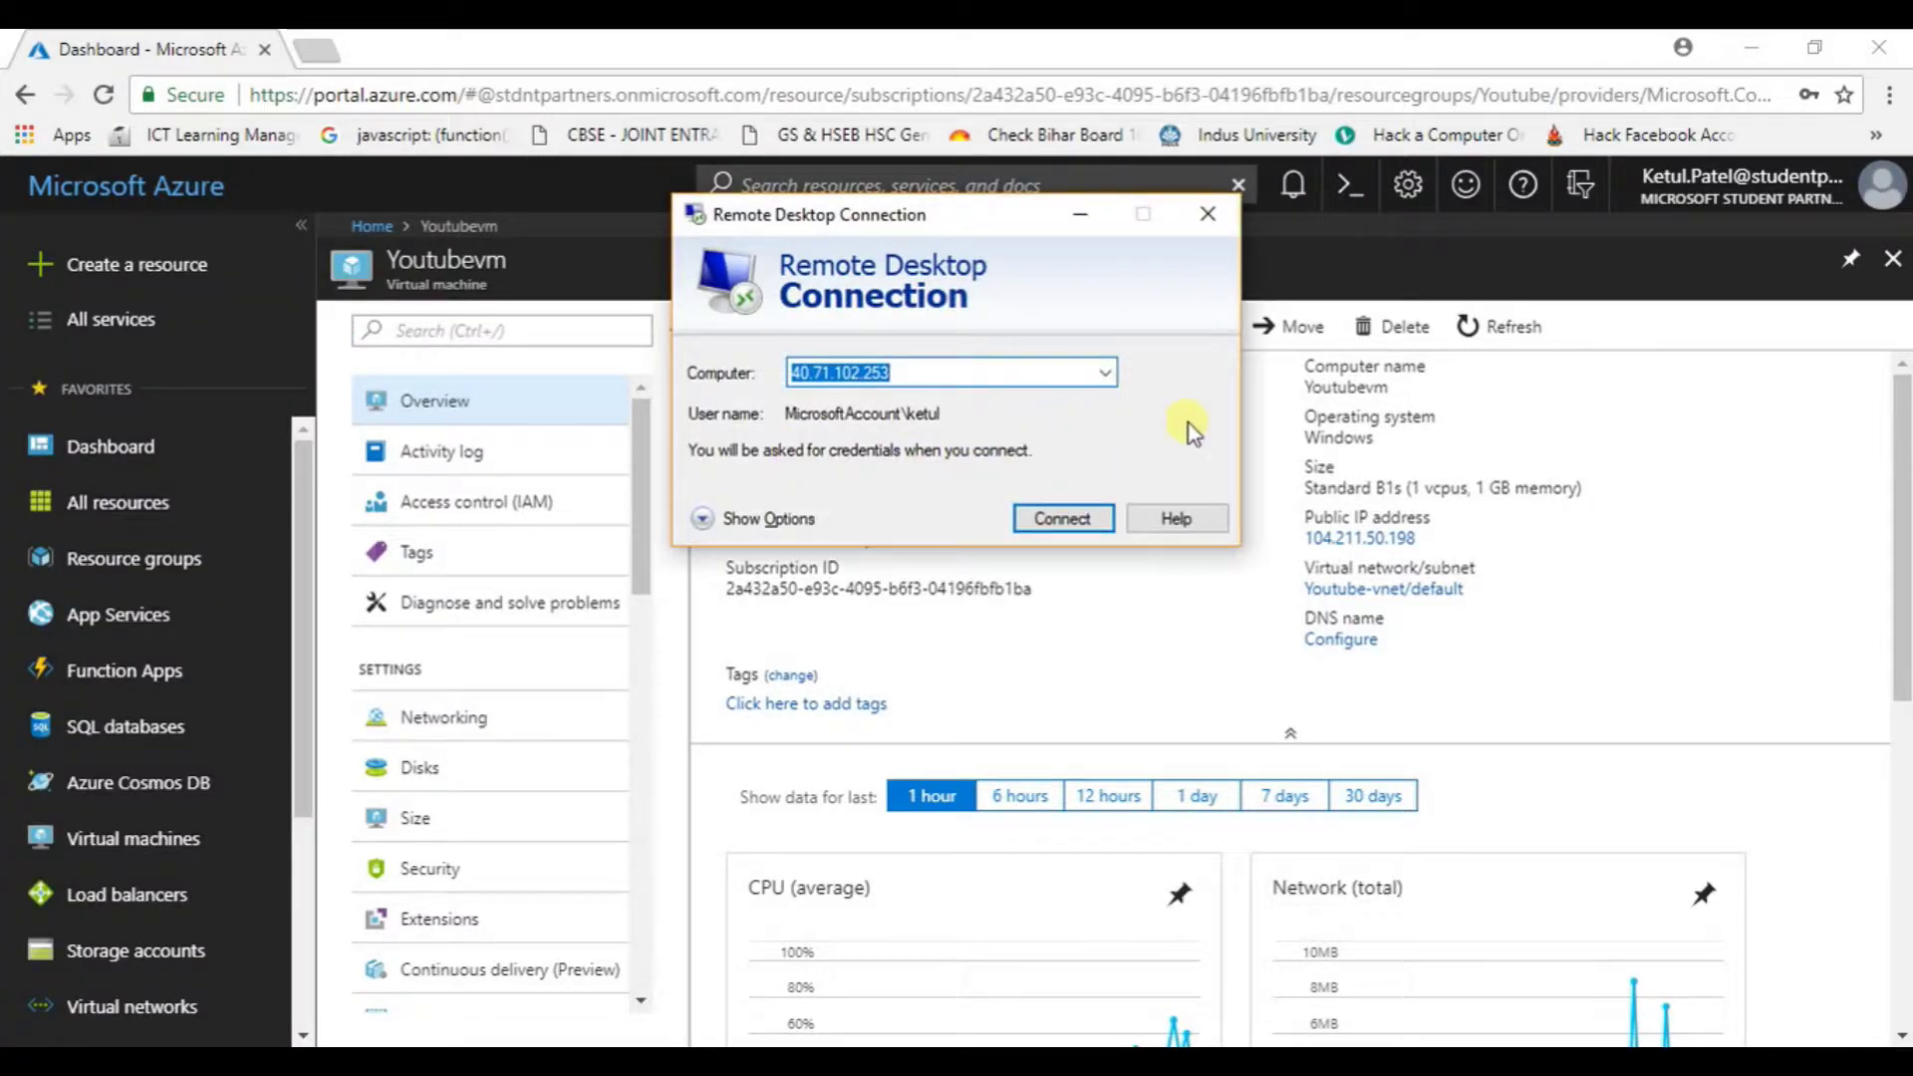
# Step: Connect Remote Desktop to the VM's copied public IP 104.211.50.198
pyautogui.click(1405, 532)
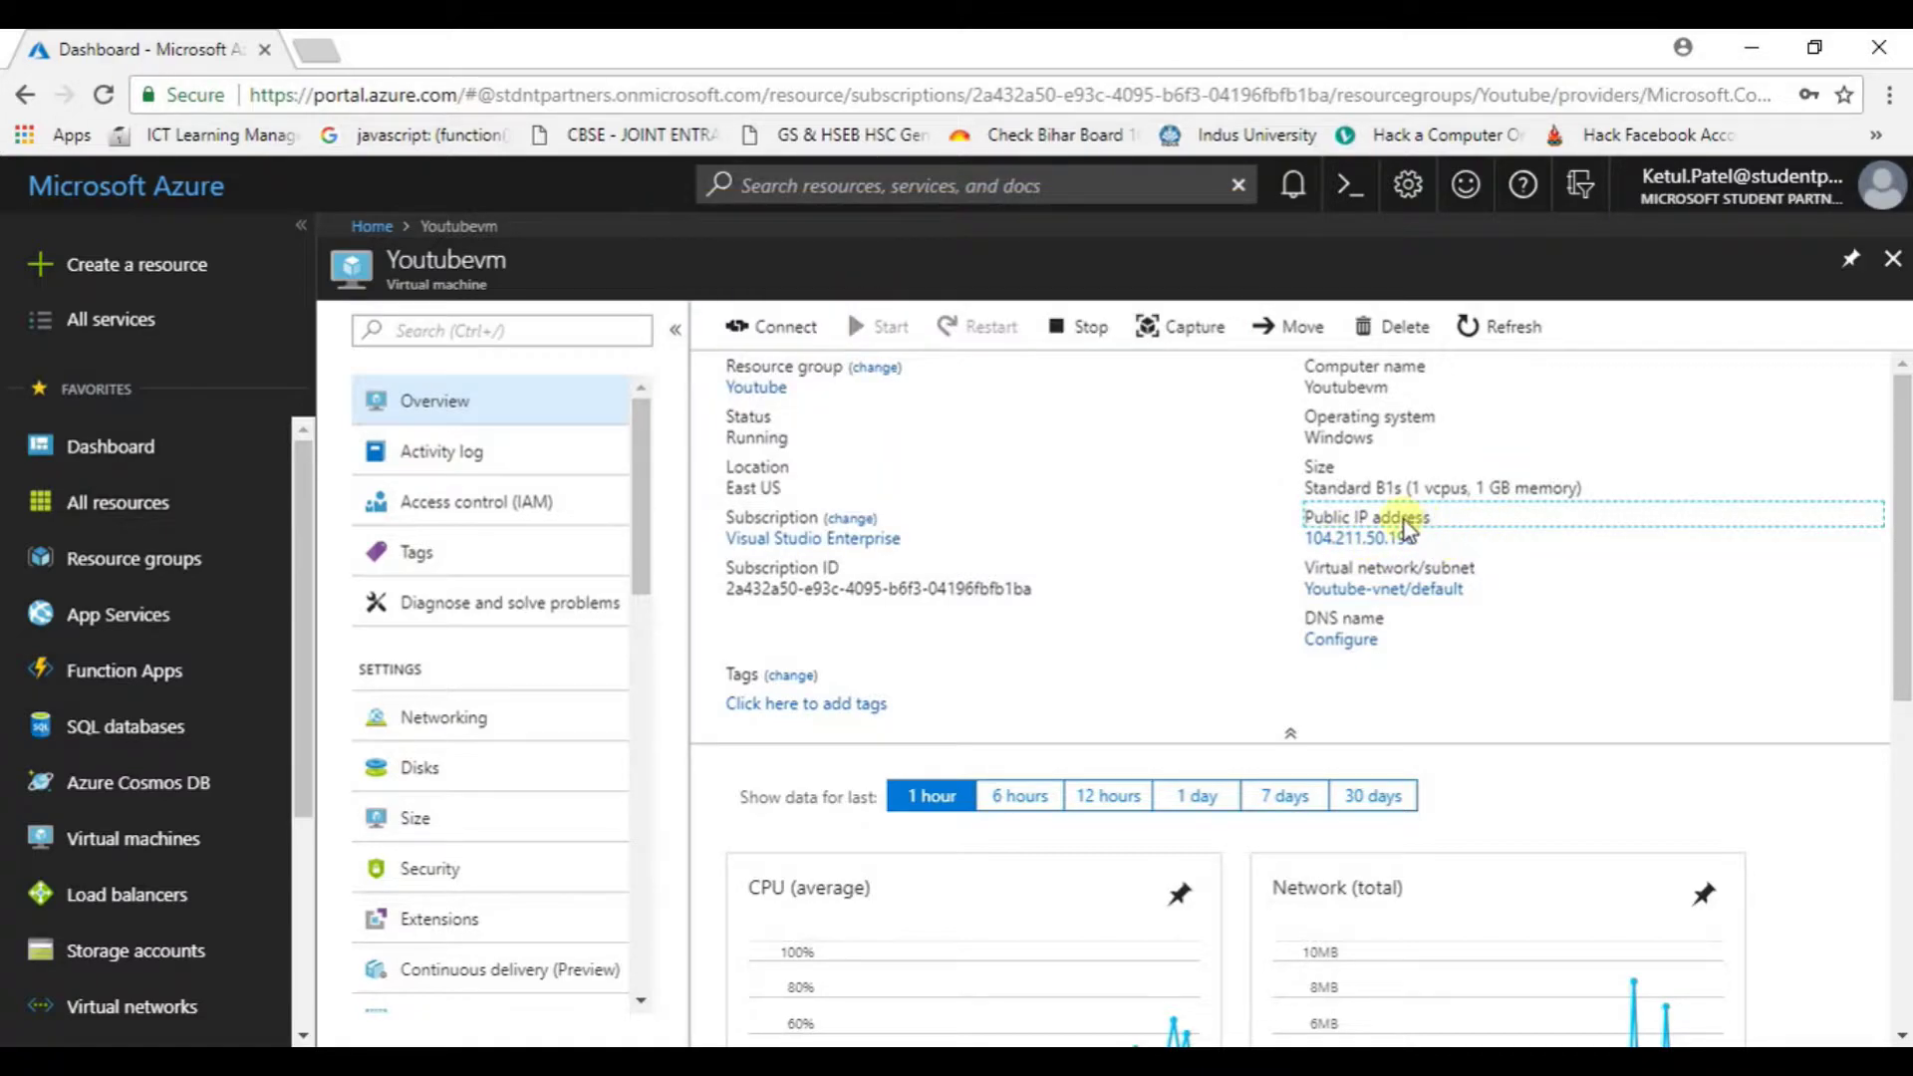
pyautogui.click(1428, 535)
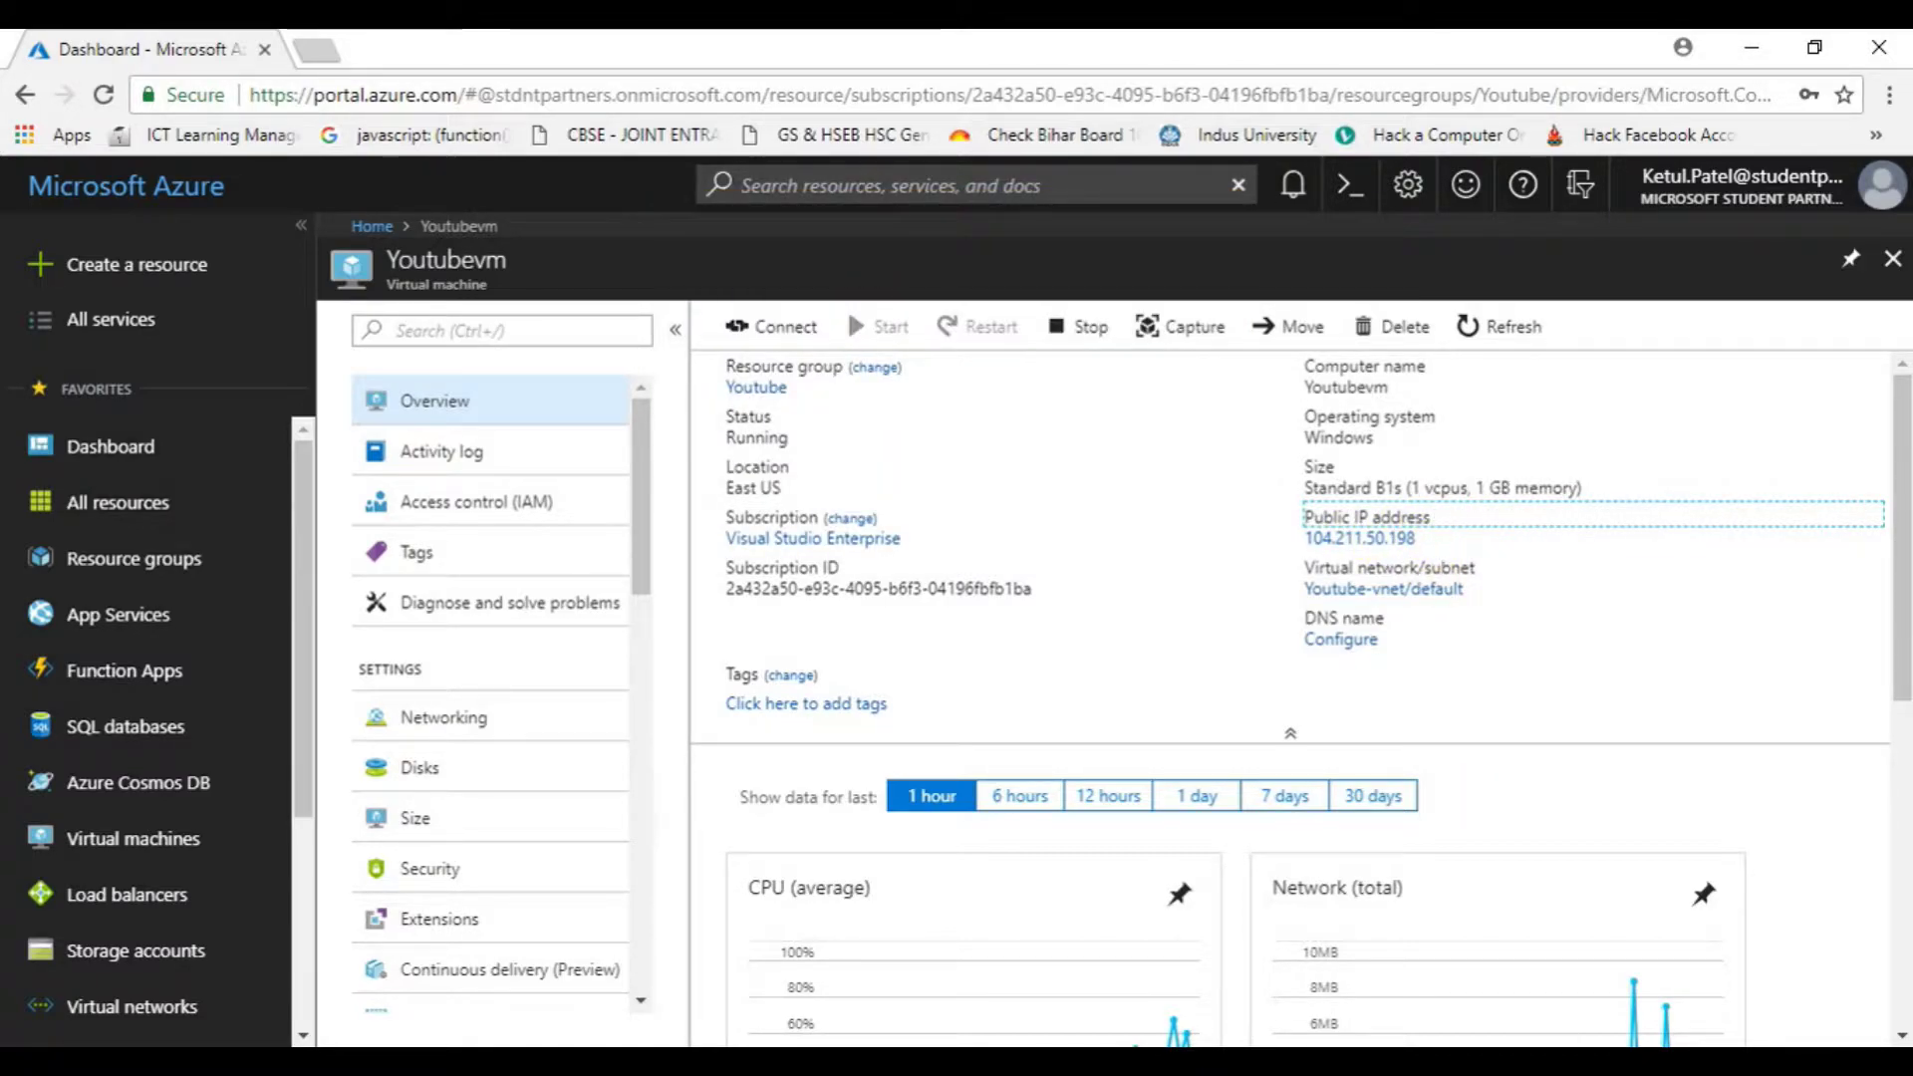
pyautogui.hotkey('alt', 'Tab')
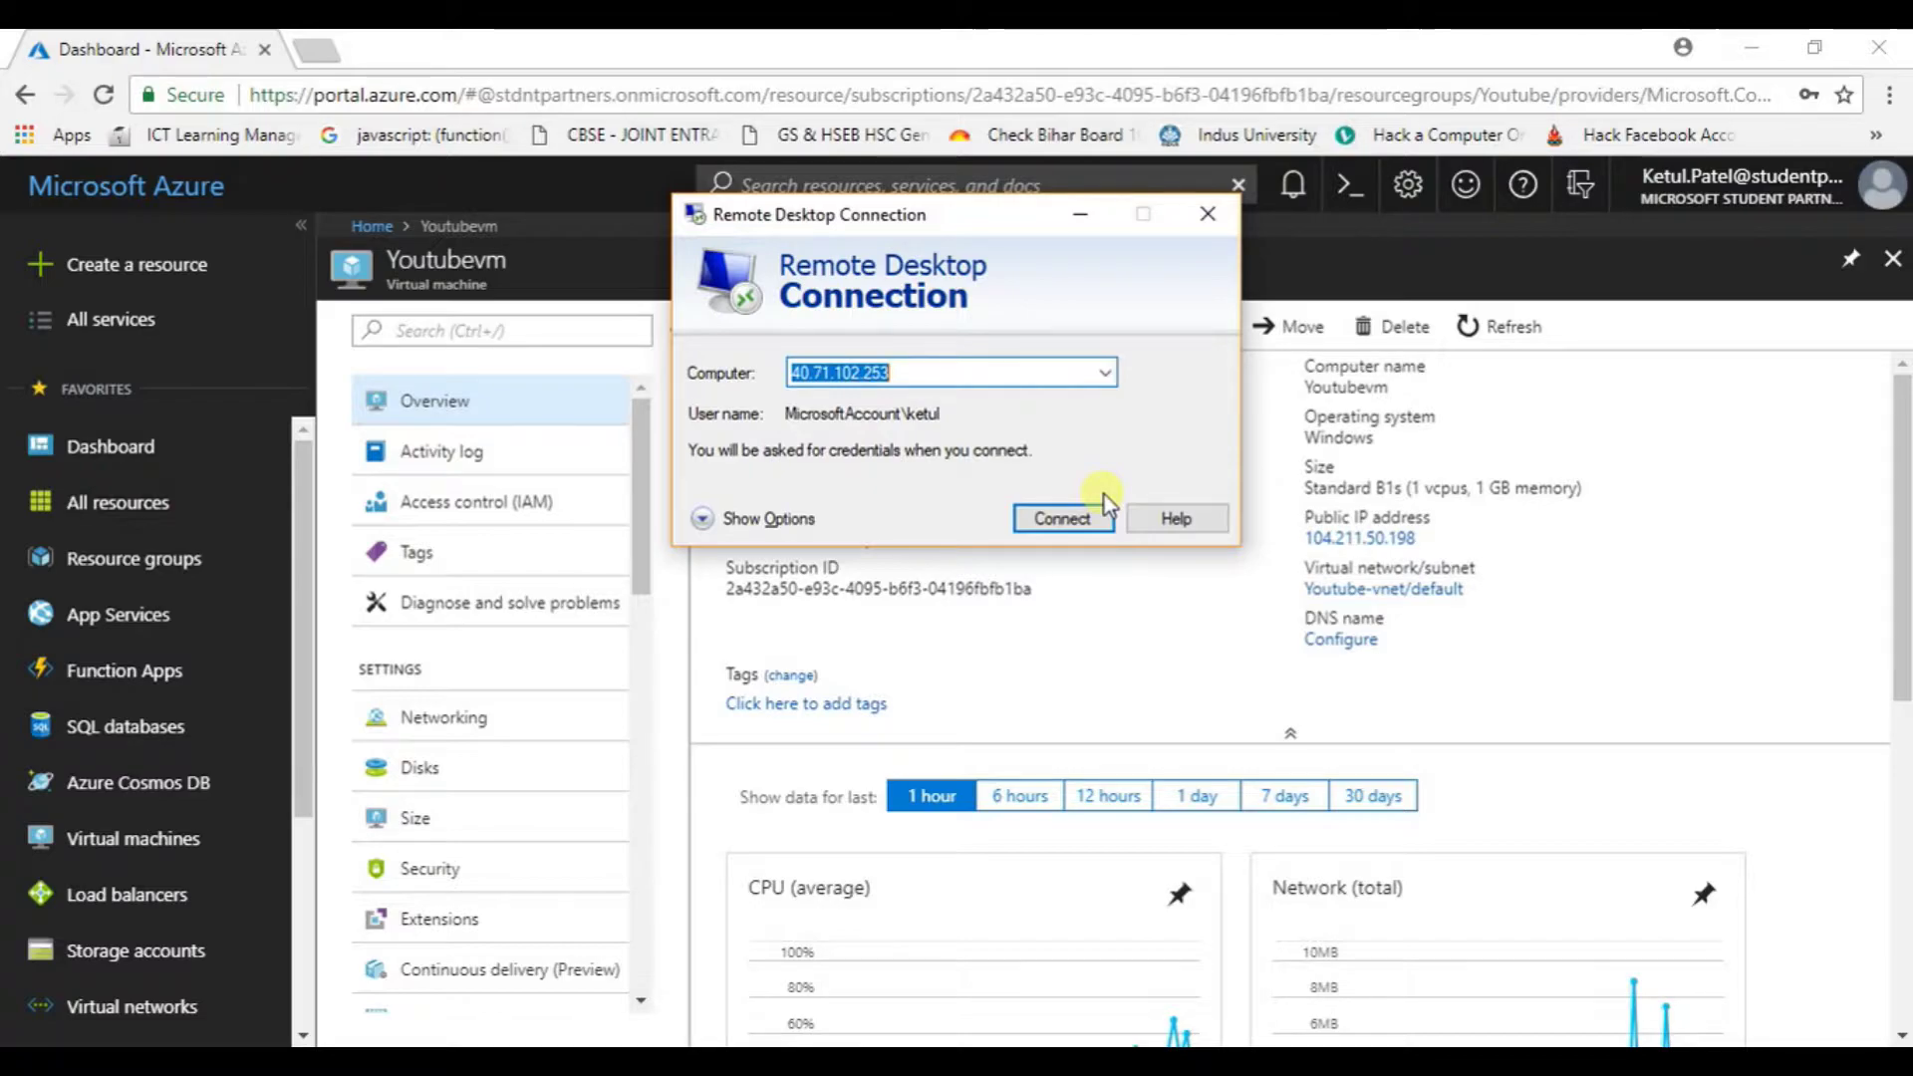
pyautogui.hotkey('ctrl', 'v')
pyautogui.click(1089, 512)
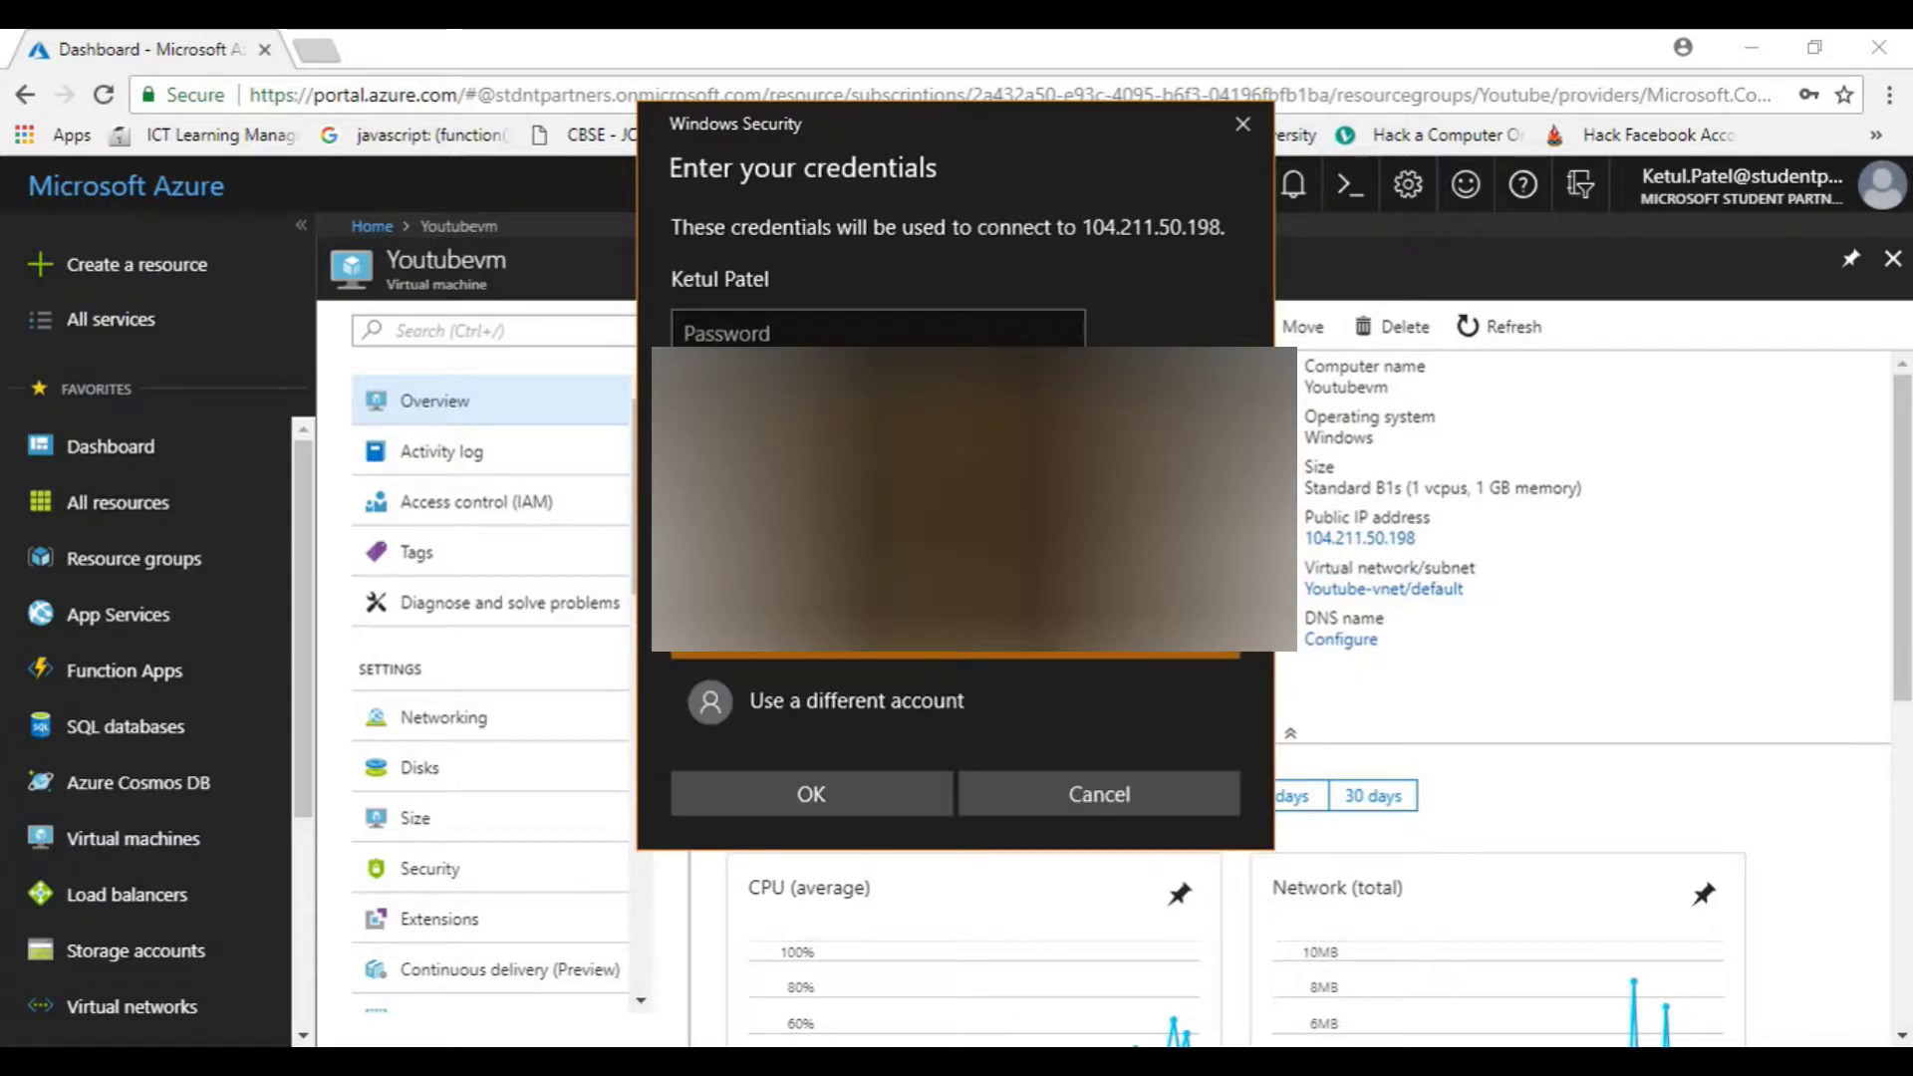
# Step: Sign in with a different account using the VM's user name and password
pyautogui.click(797, 709)
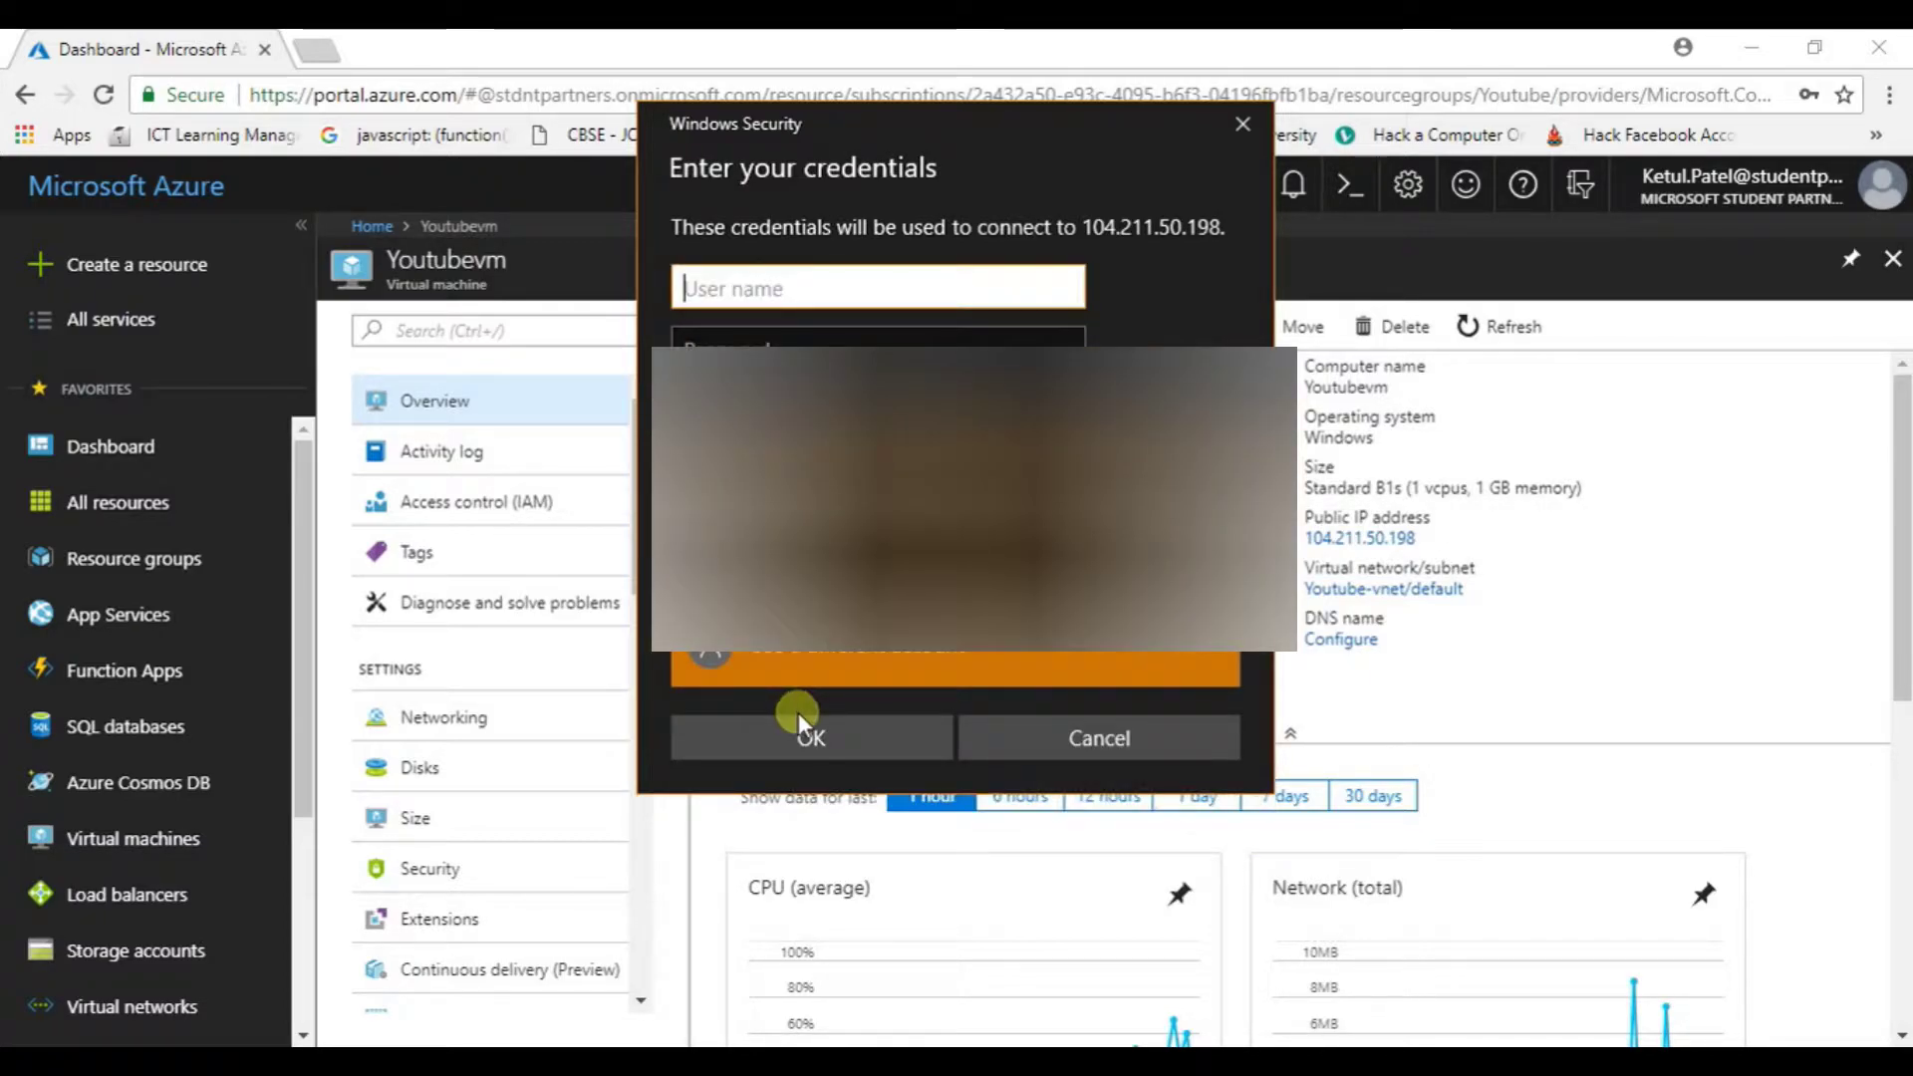
pyautogui.click(856, 299)
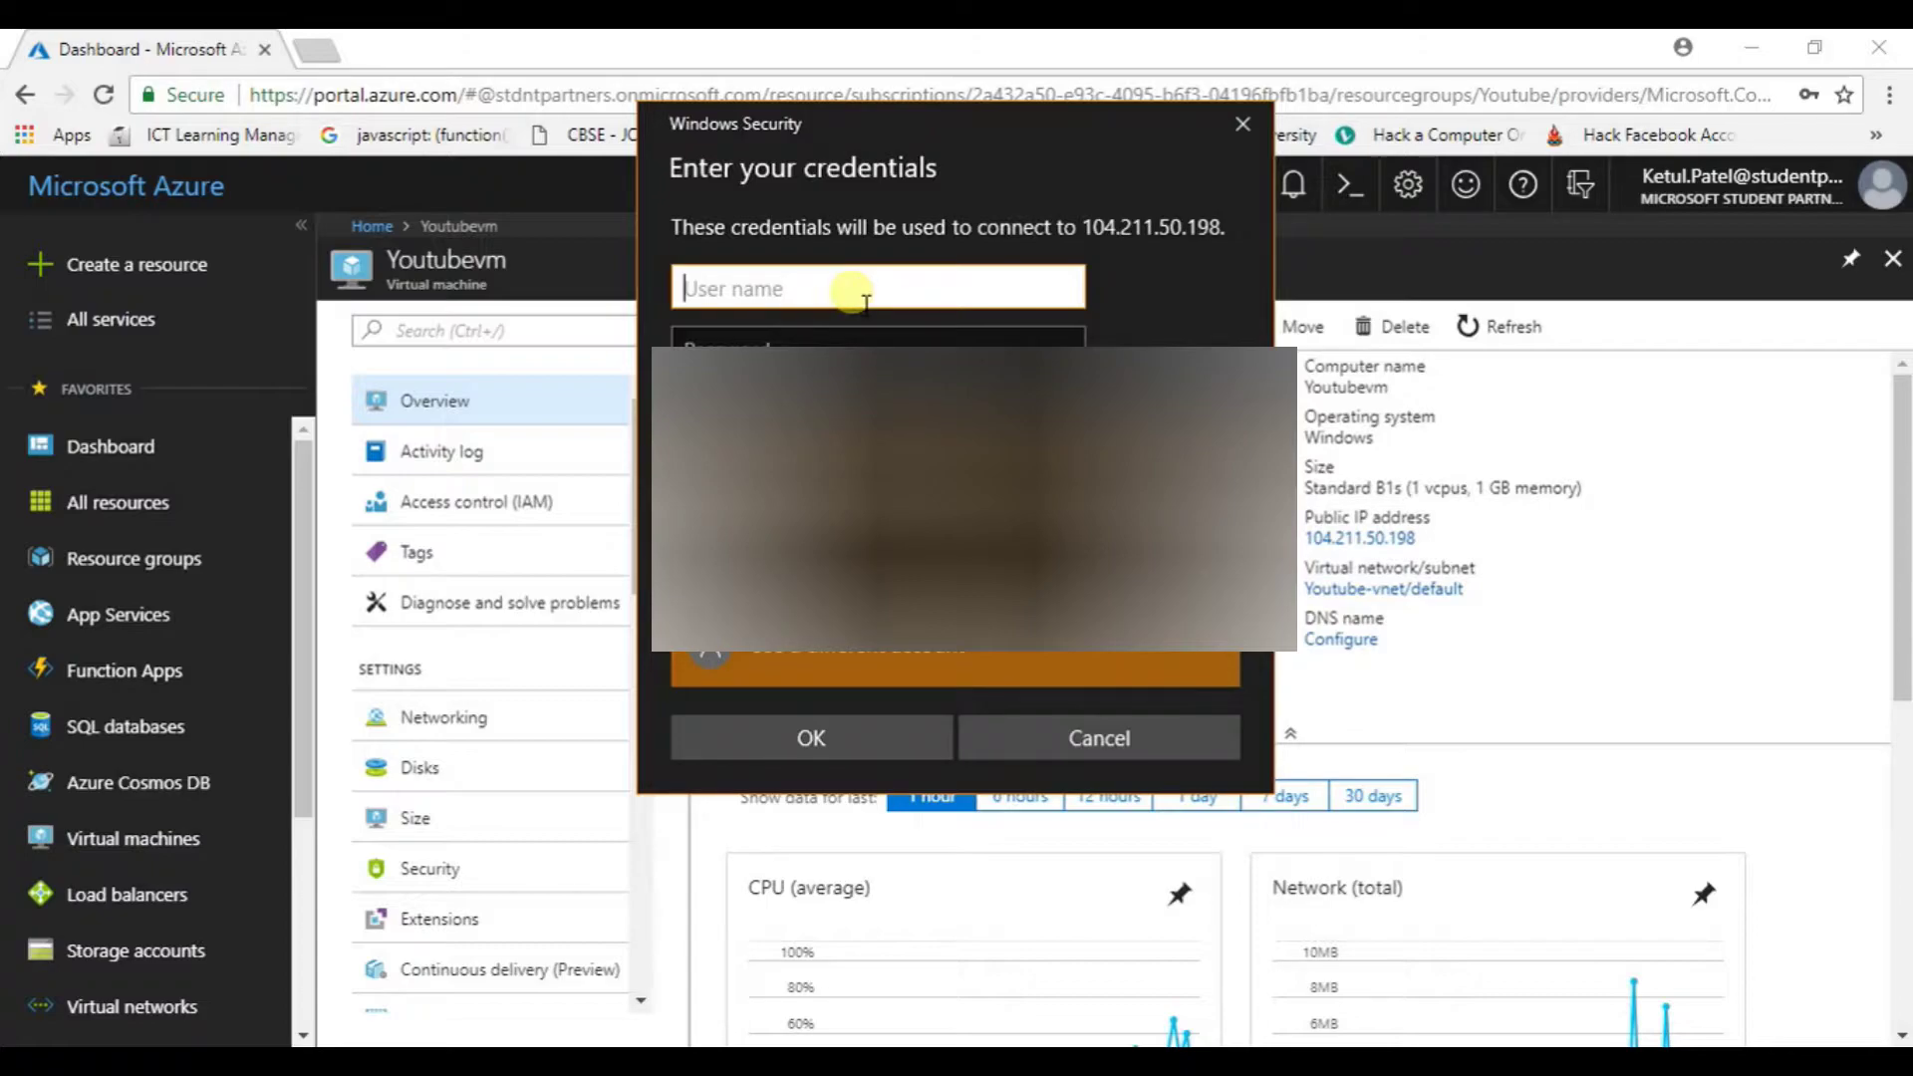
pyautogui.write('you')
pyautogui.write('tuve')
pyautogui.press('BackSpace')
pyautogui.press('BackSpace')
pyautogui.write('bevm')
pyautogui.press('Tab')
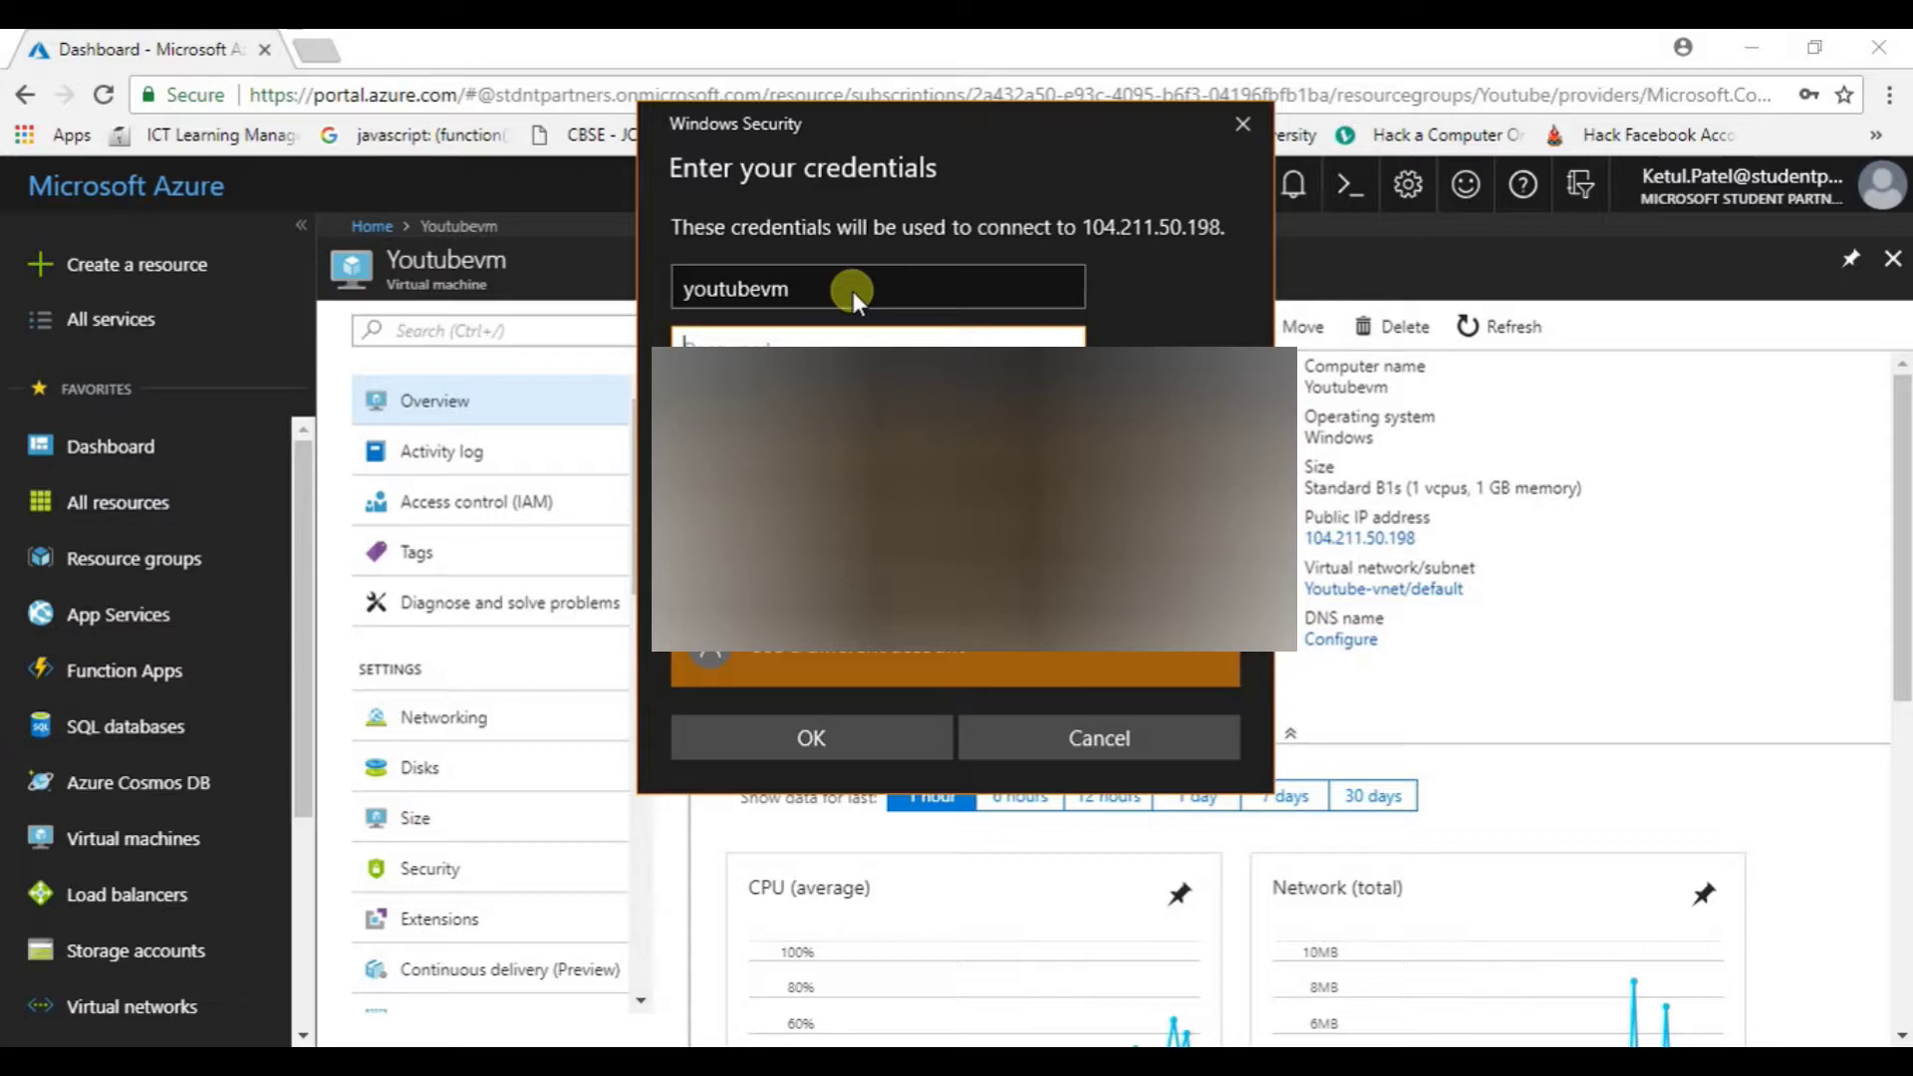
pyautogui.write('p')
pyautogui.click(859, 736)
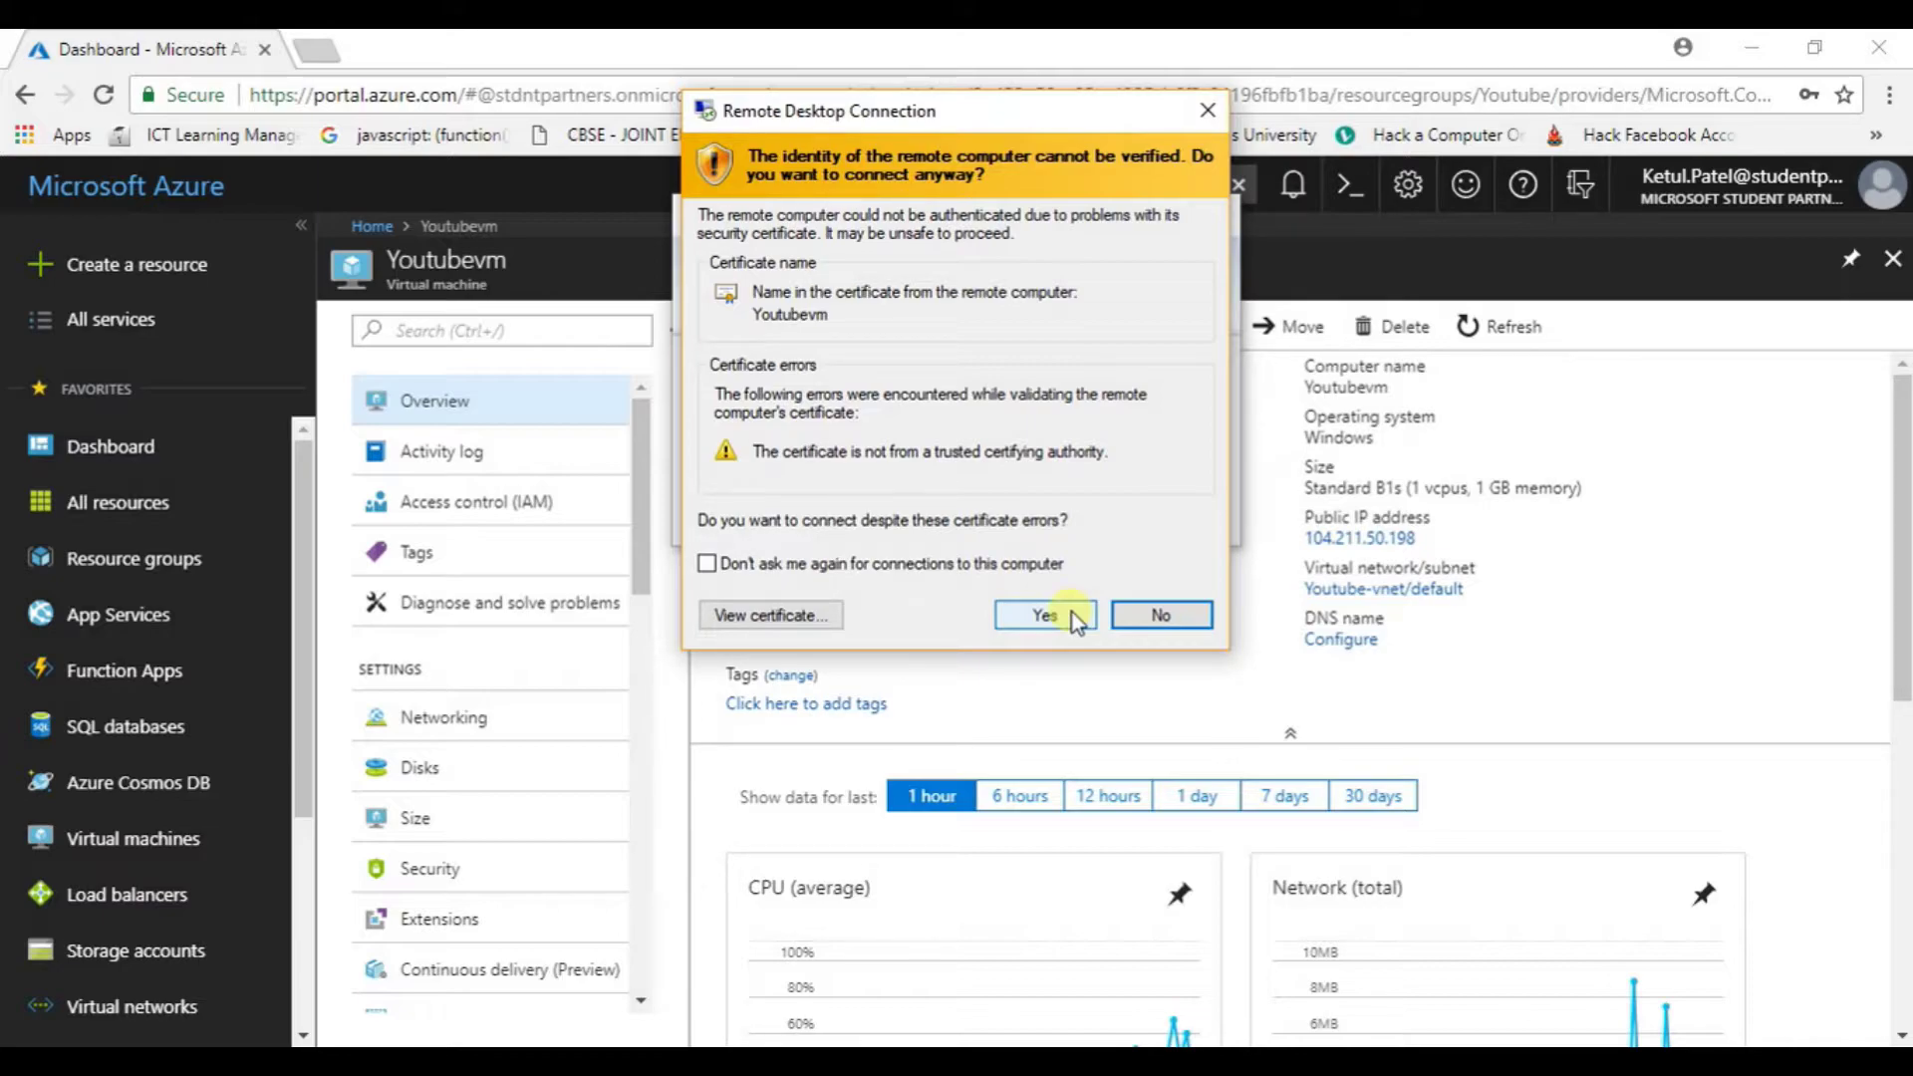
# Step: Accept Youtubevm's untrusted certificate warning and connect to 104.211.50.198 anyway
pyautogui.click(1045, 614)
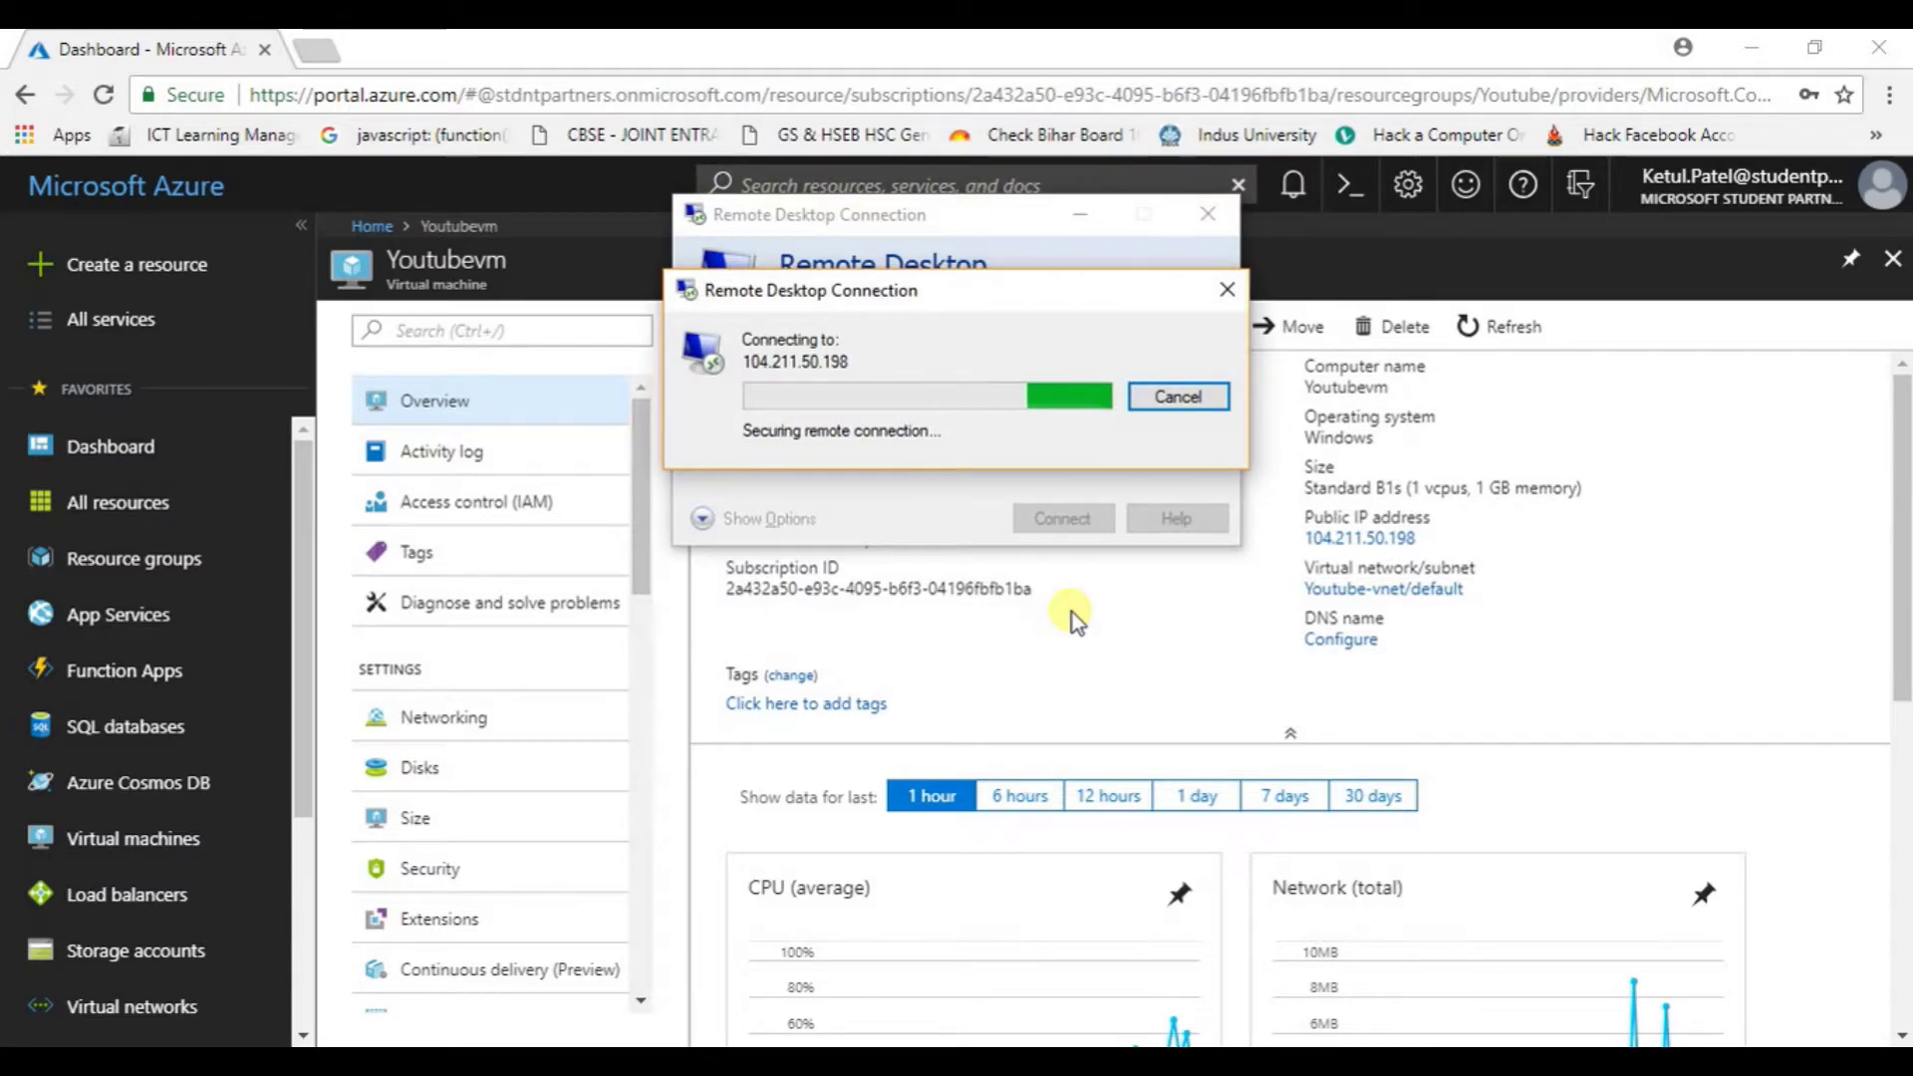